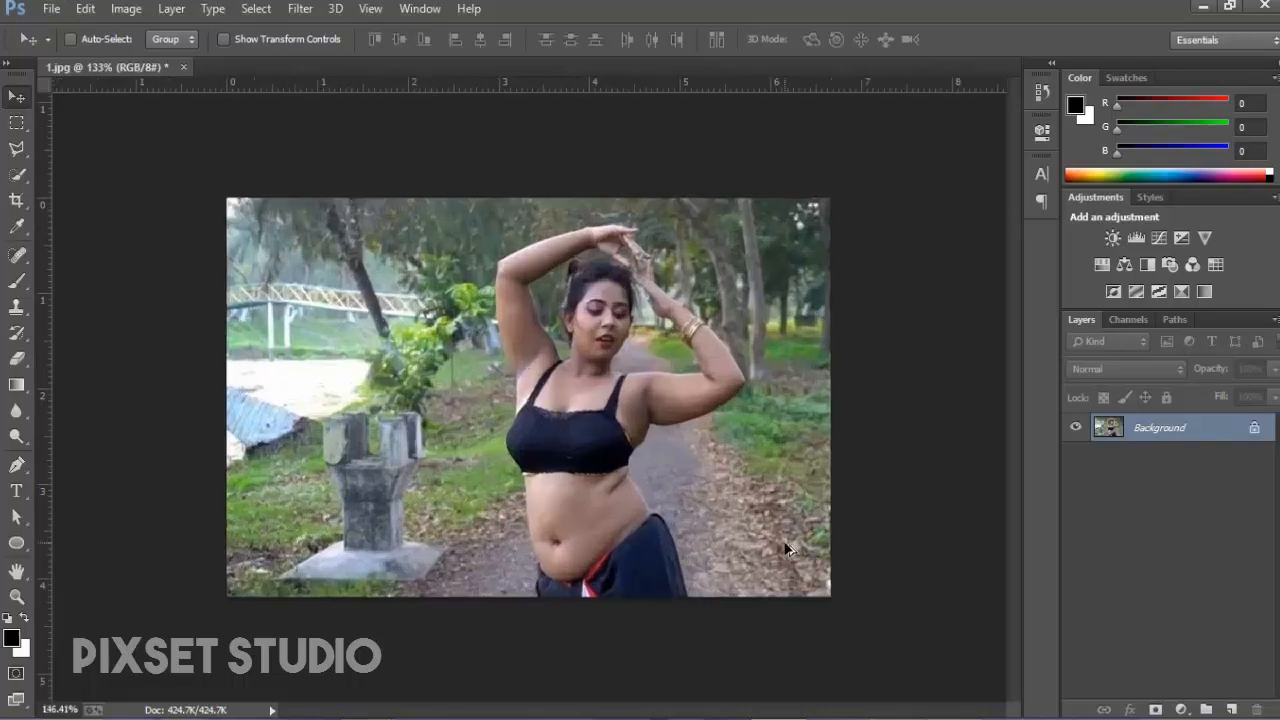
Activate the Pen tool and set its drawing mode to Path.
scroll(788, 549, "down", 2)
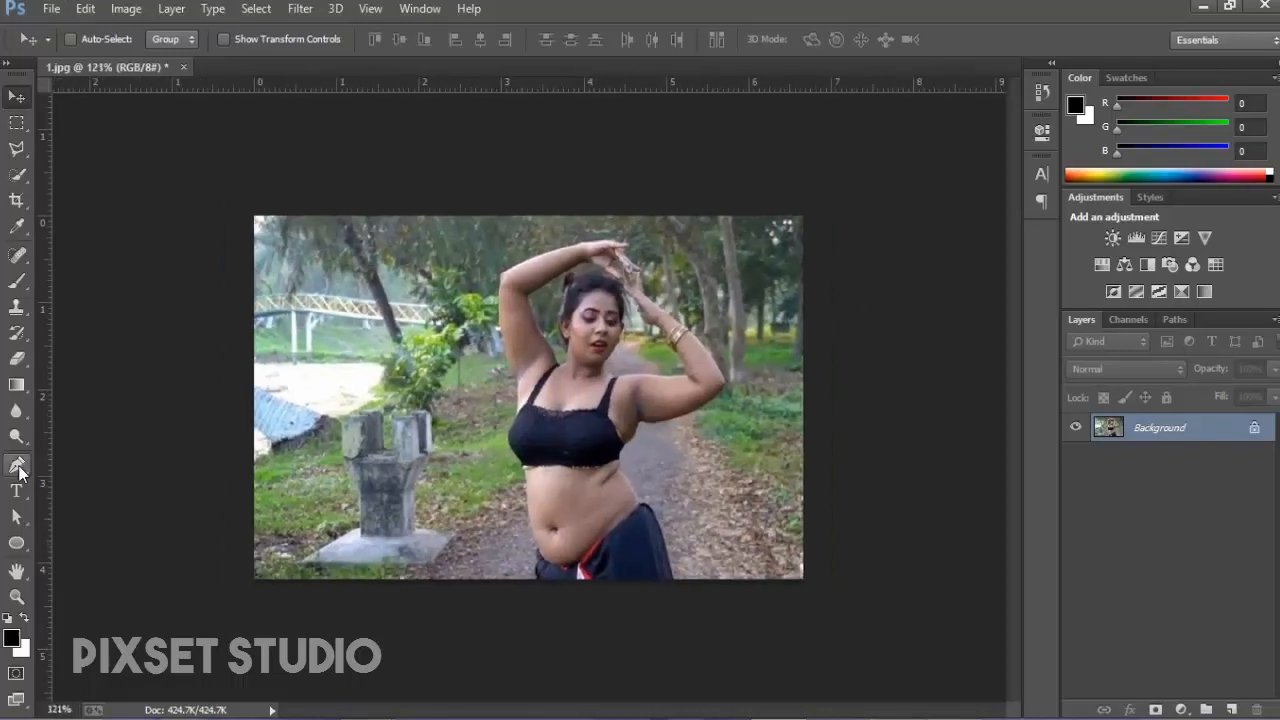
left_click(18, 468)
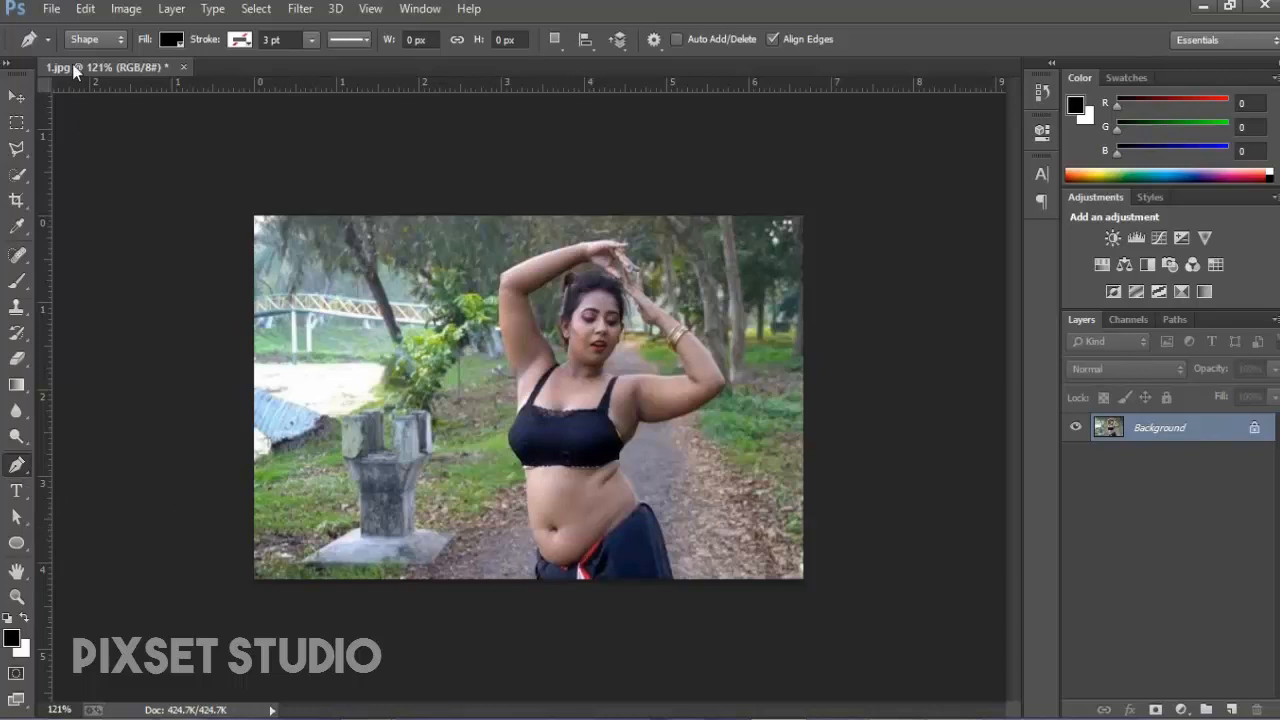
left_click(94, 78)
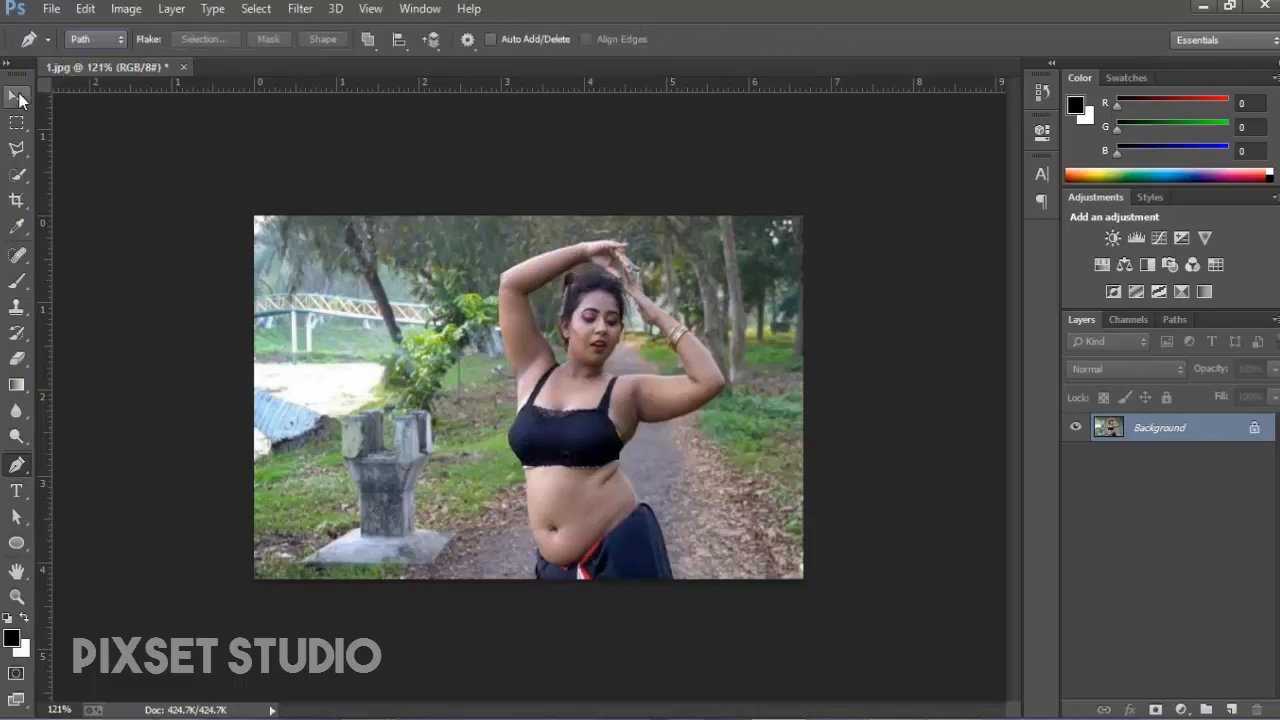
key("v")
left_click(16, 464)
Start a path at the photo's lower edge beside the trousers and trace the woman's waist up to the black top.
scroll(577, 626, "up", 2)
scroll(577, 626, "up", 11)
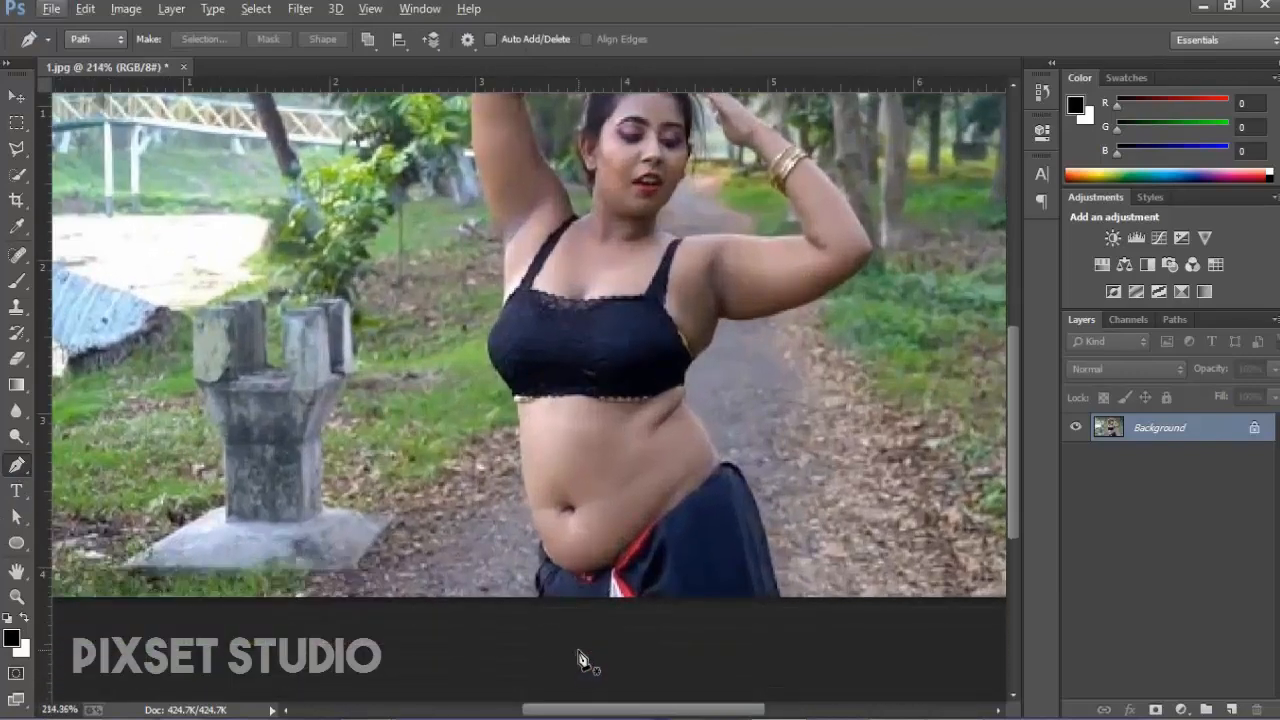
scroll(563, 542, "up", 1)
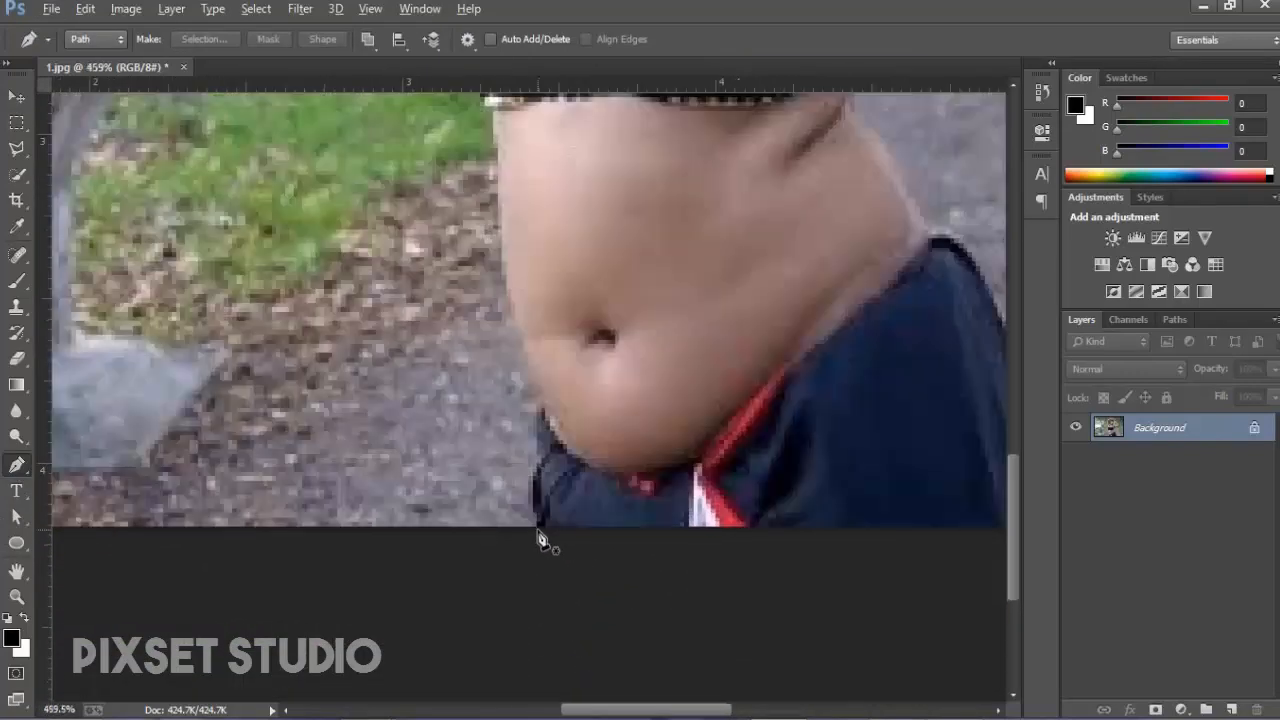
left_click(528, 528)
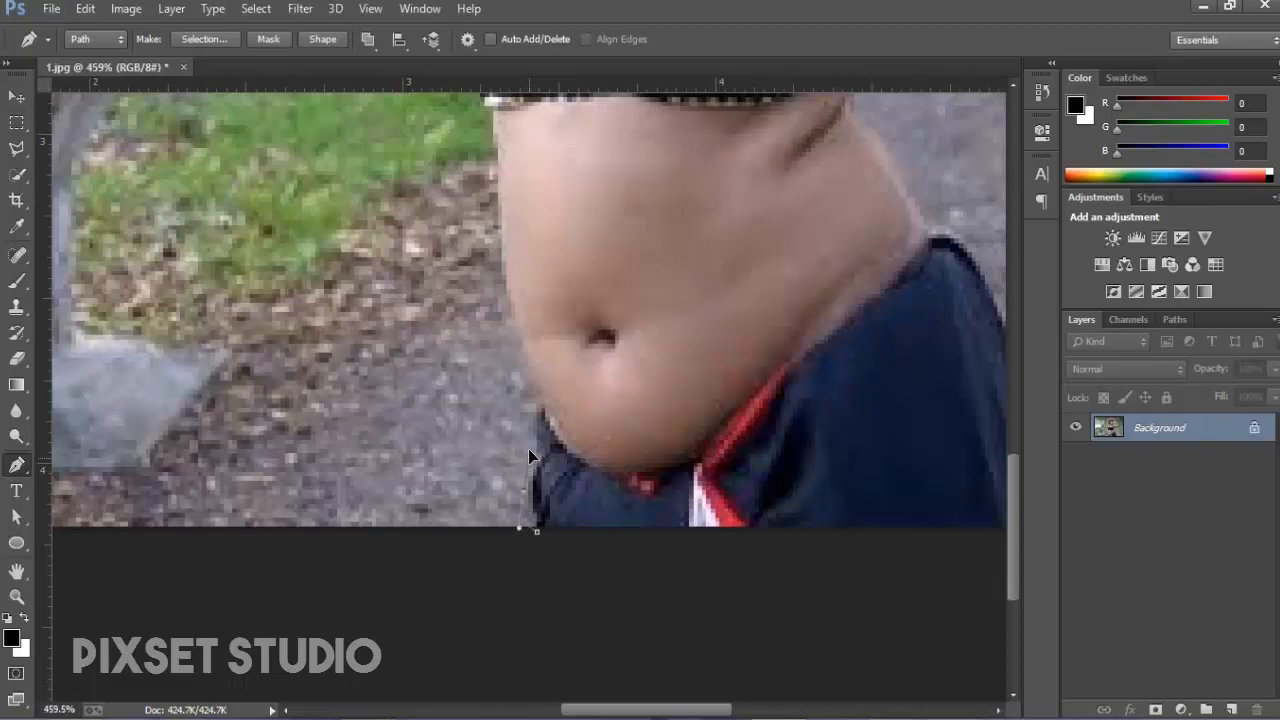
scroll(530, 420, "up", 2)
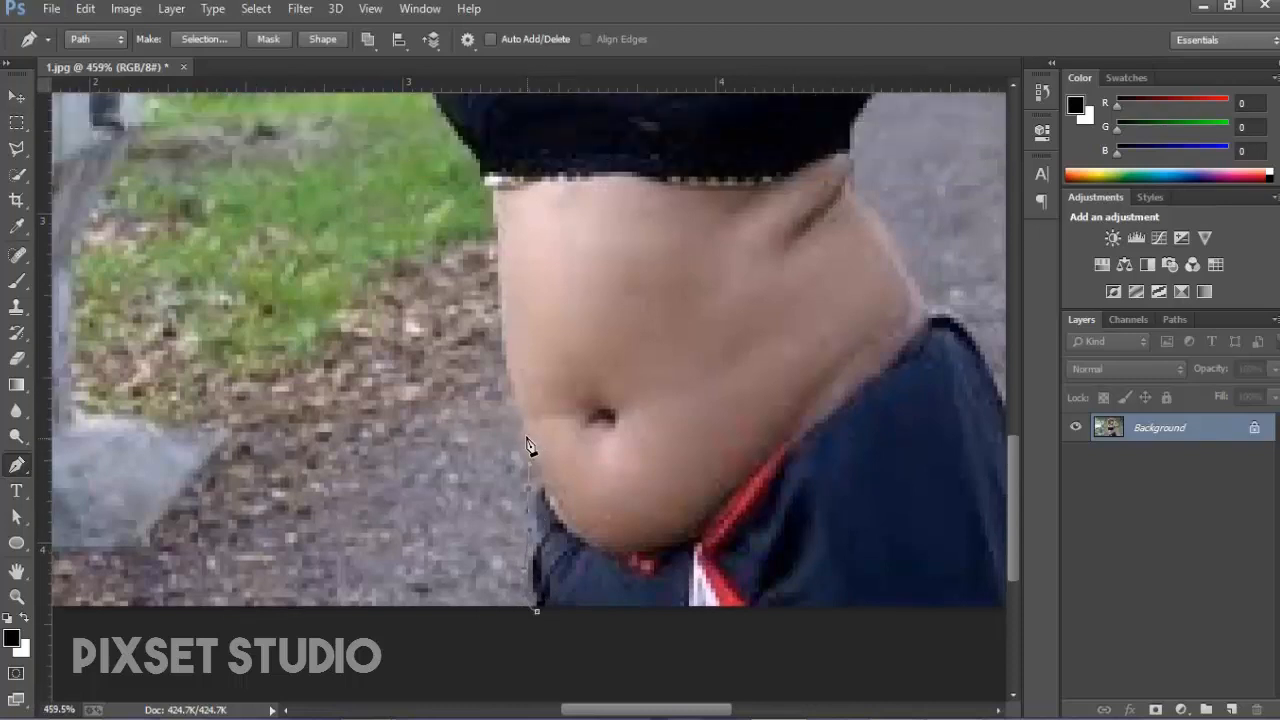
scroll(514, 393, "up", 2)
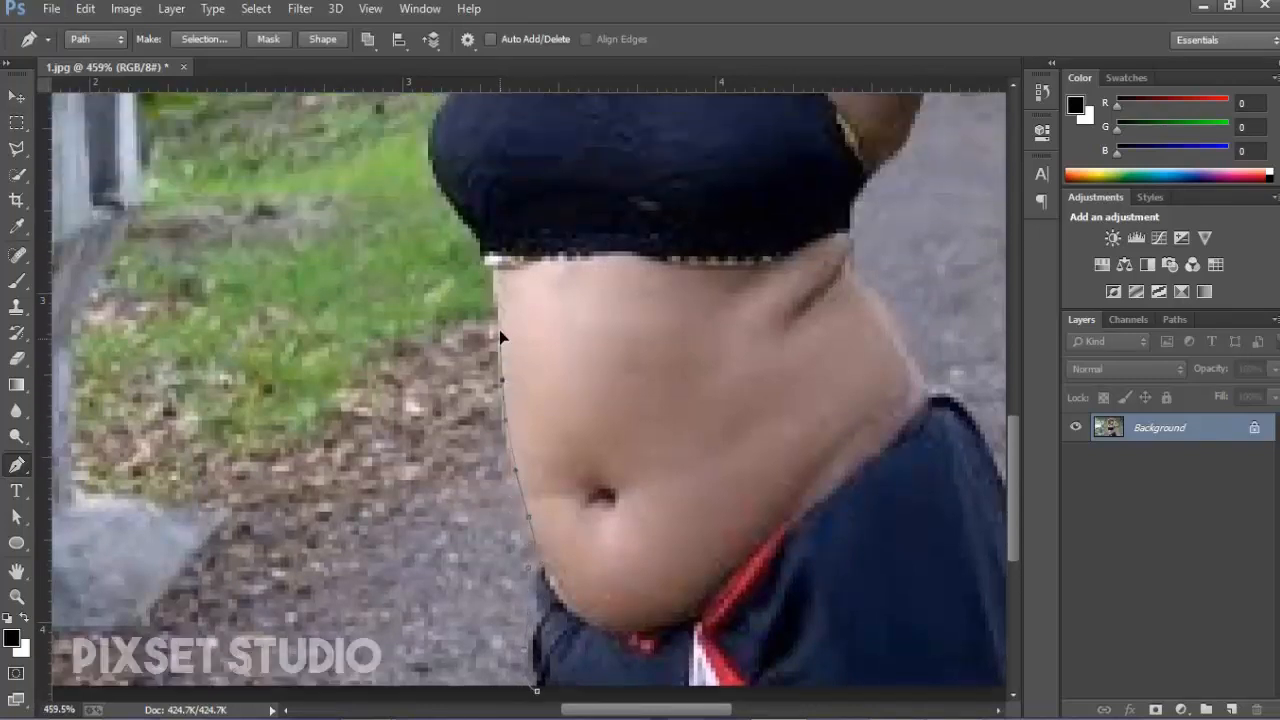
scroll(495, 268, "up", 3)
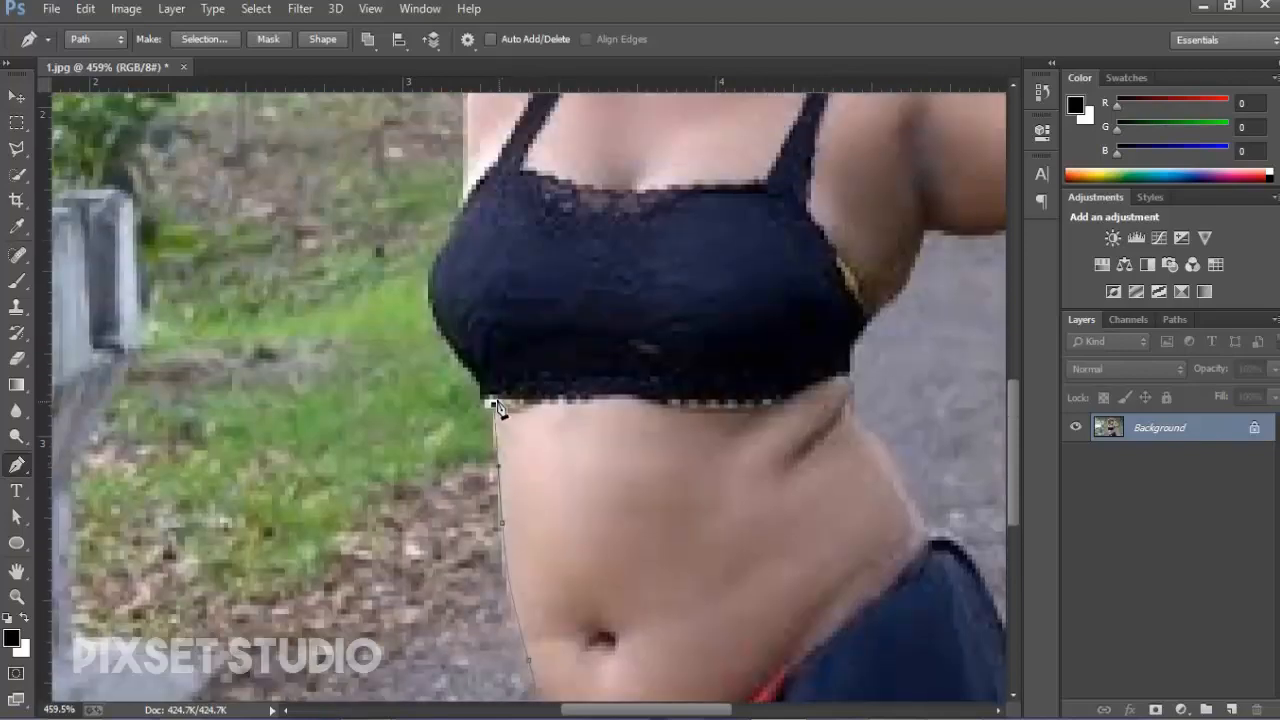
Continue the path around the outer side of the black top up to the armpit.
left_click_drag(457, 350, 429, 325)
scroll(442, 333, "up", 2)
scroll(433, 322, "up", 2)
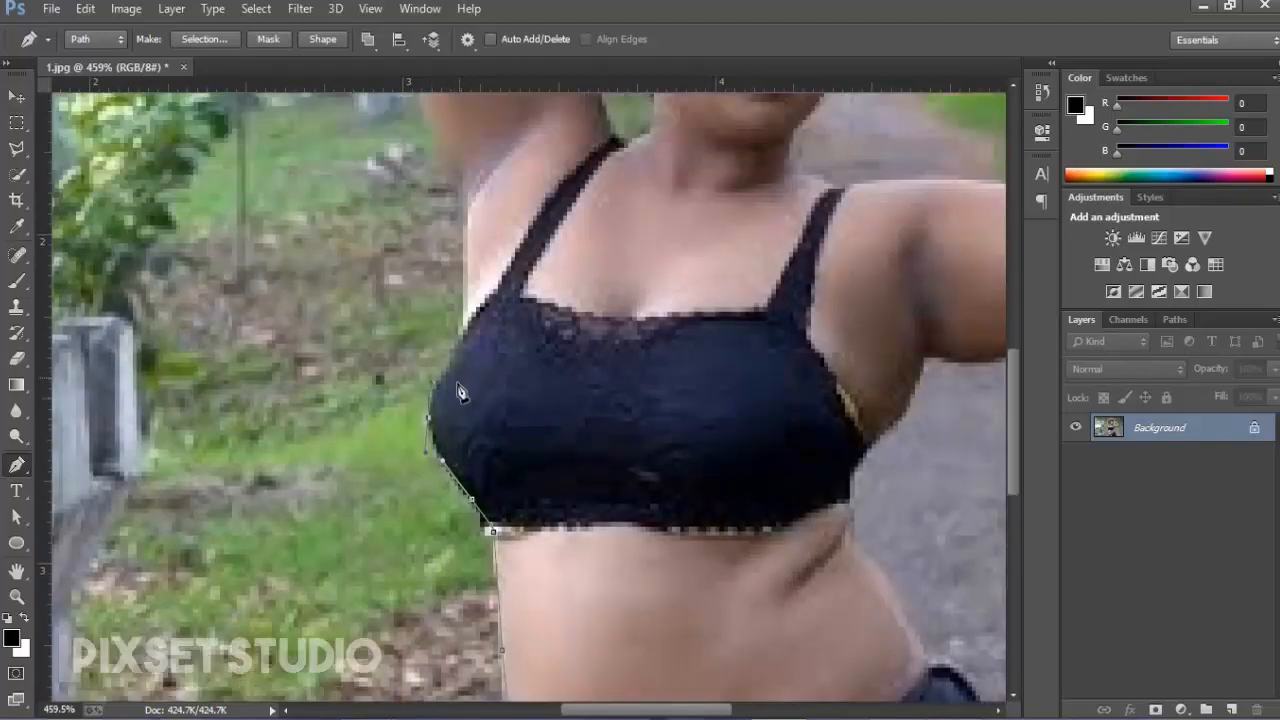
scroll(455, 385, "up", 2)
left_click_drag(464, 385, 465, 330)
Trace the outer edge of the arm without bangles from the armpit up past the elbow.
scroll(466, 362, "up", 2)
scroll(493, 400, "up", 5)
scroll(418, 392, "up", 4)
left_click_drag(434, 407, 395, 263)
scroll(394, 286, "up", 2)
scroll(430, 310, "up", 2)
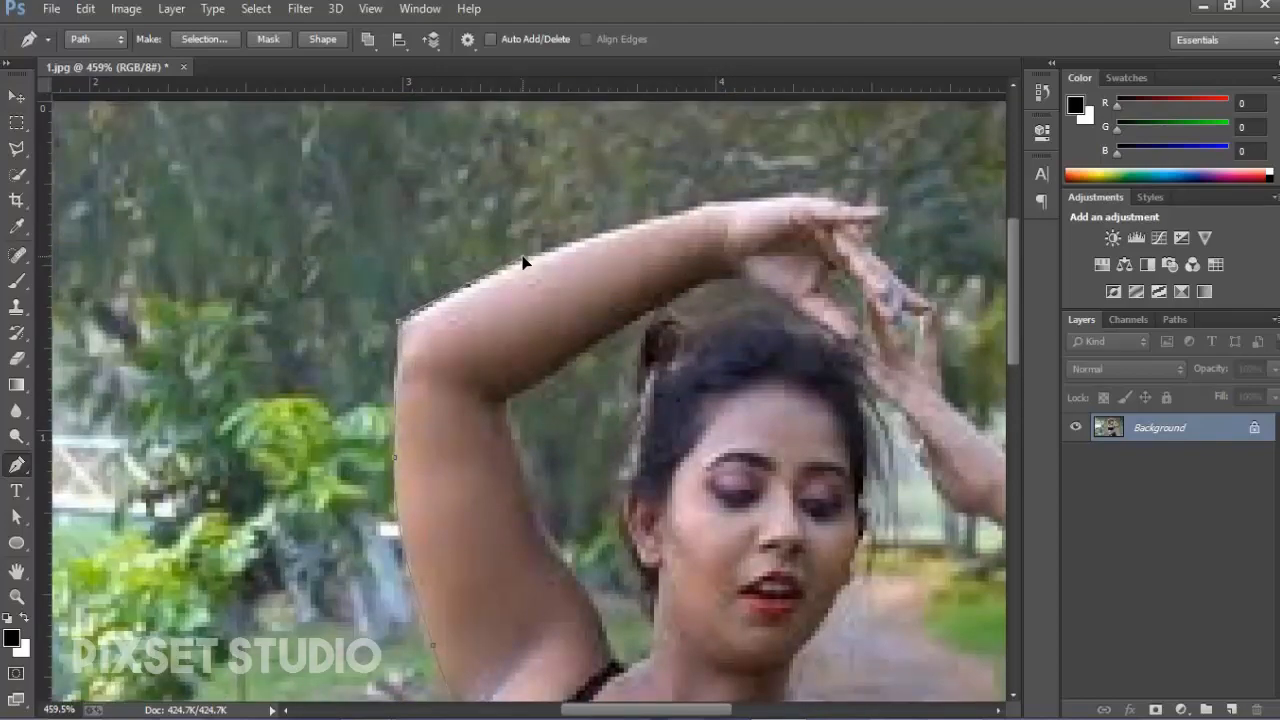
Continue the outline along the upper forearm edge and around the hands and fingers above the head.
left_click_drag(602, 234, 650, 217)
scroll(660, 225, "down", 4)
scroll(715, 257, "up", 4)
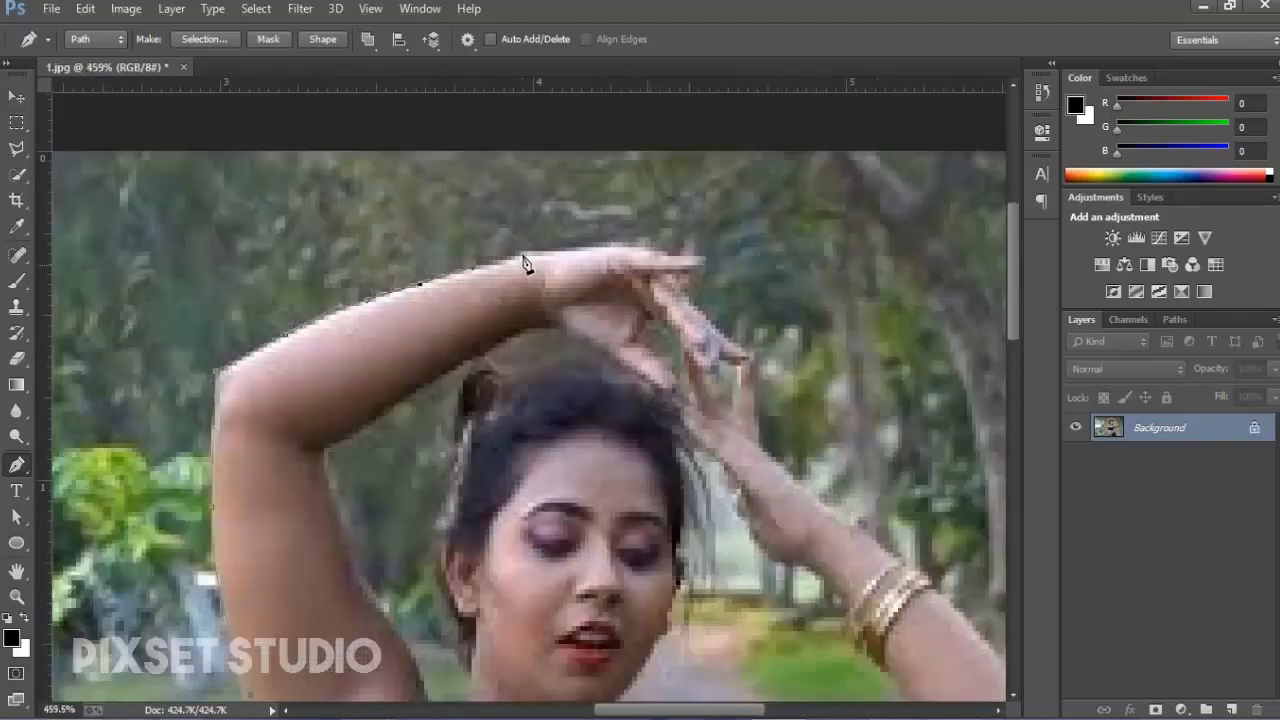
left_click_drag(520, 257, 531, 250)
left_click_drag(646, 248, 672, 258)
scroll(752, 352, "down", 2)
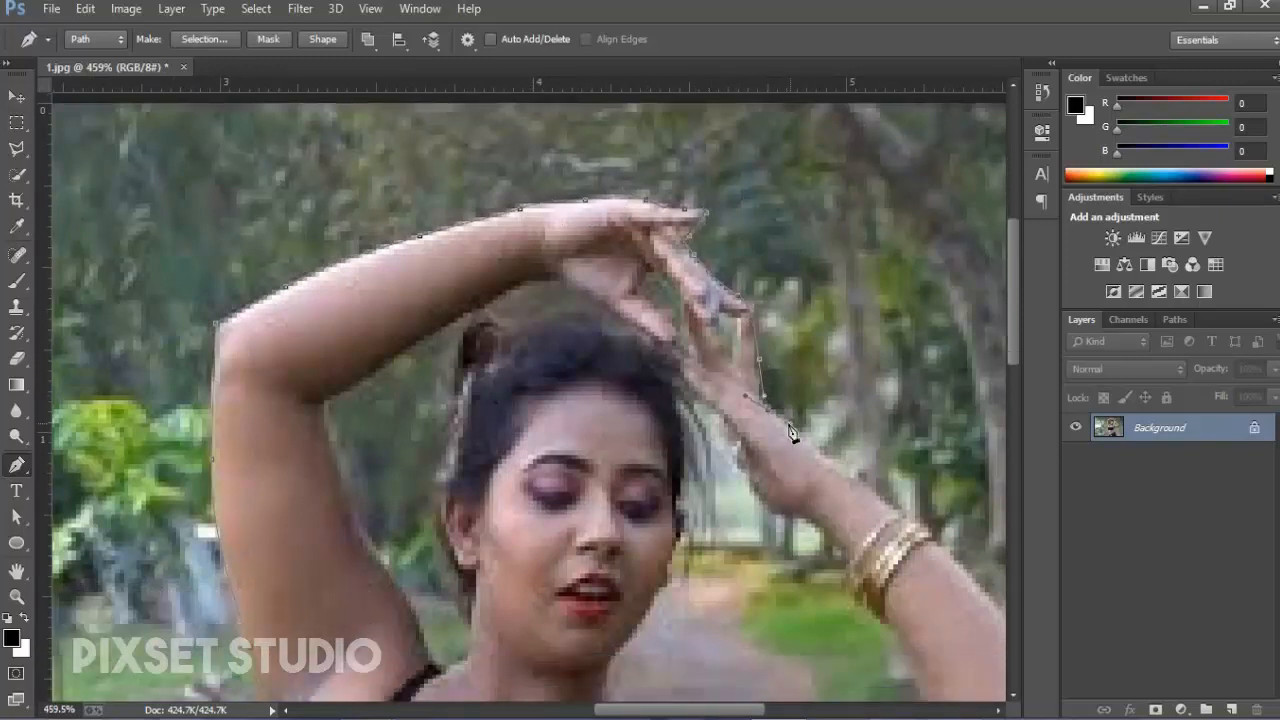
Trace the outer edge of the other forearm past the gold bangles to the elbow.
scroll(790, 432, "down", 1)
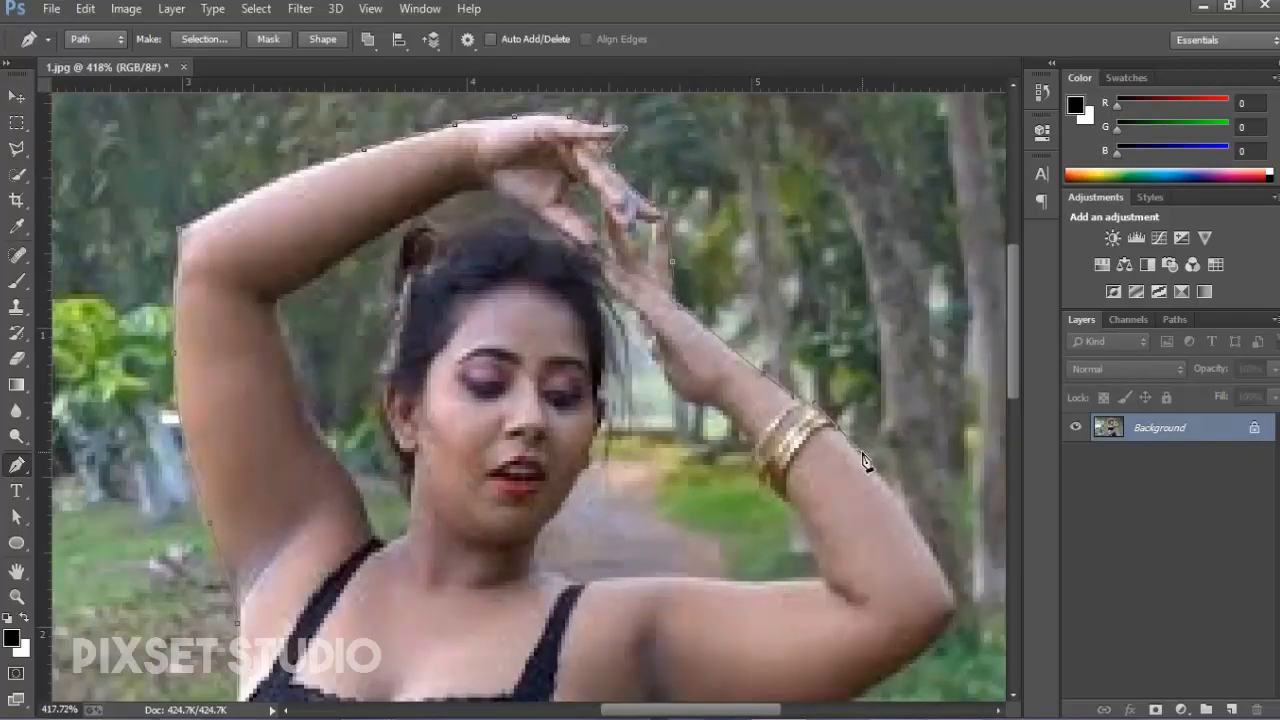
scroll(852, 482, "down", 1)
left_click_drag(773, 483, 788, 512)
scroll(792, 475, "down", 2)
scroll(796, 455, "up", 1)
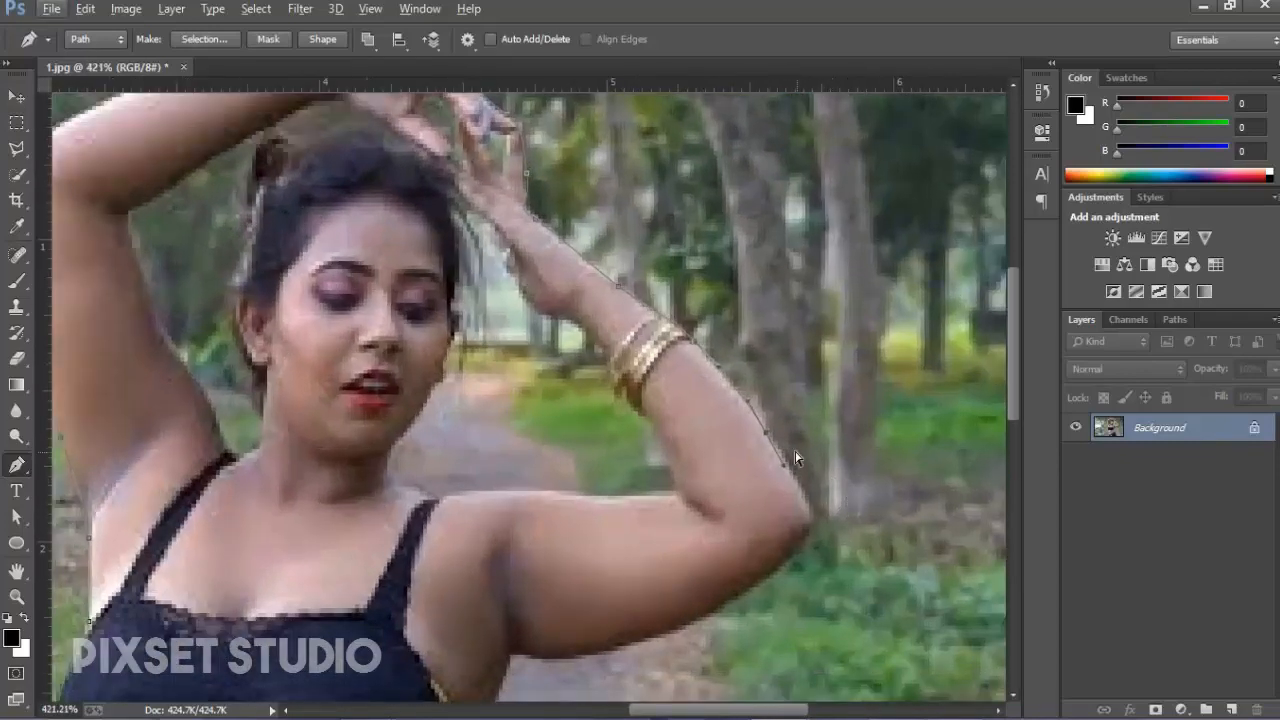
scroll(795, 478, "up", 1)
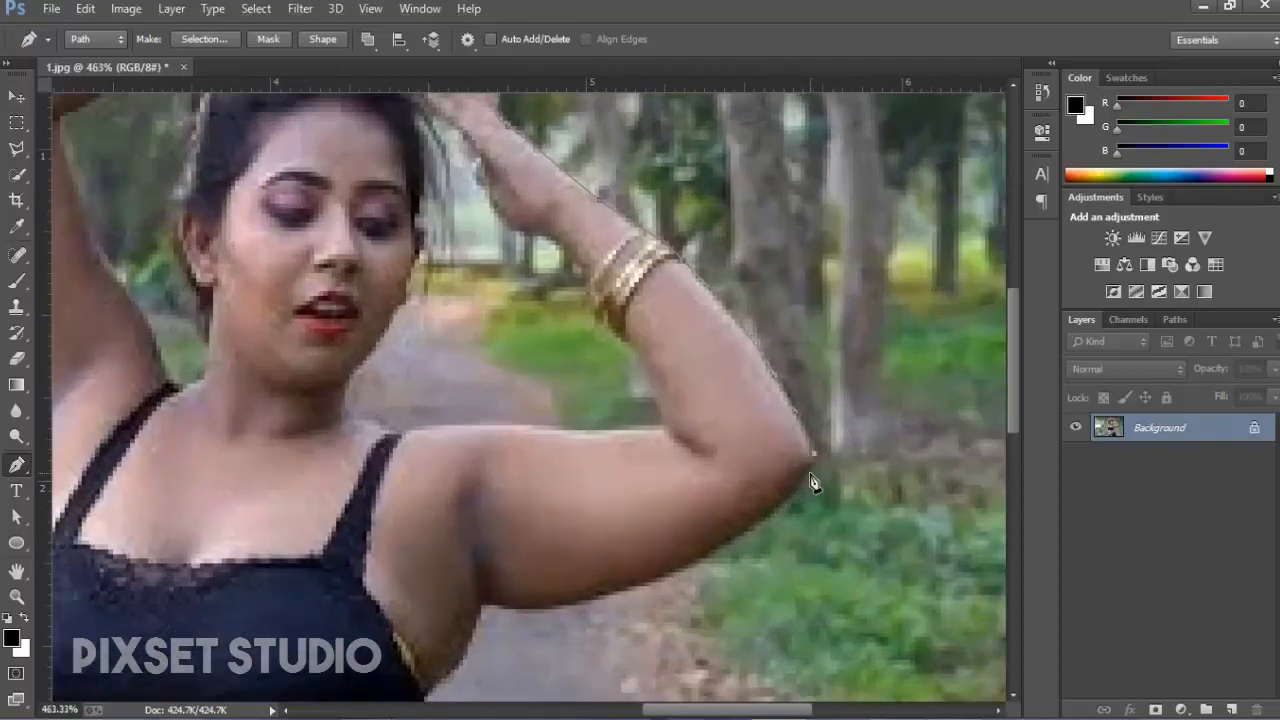
Trace the underside of the bangled arm, the armpit and the side of the black top down to the waist.
scroll(794, 489, "down", 2)
scroll(730, 520, "up", 2)
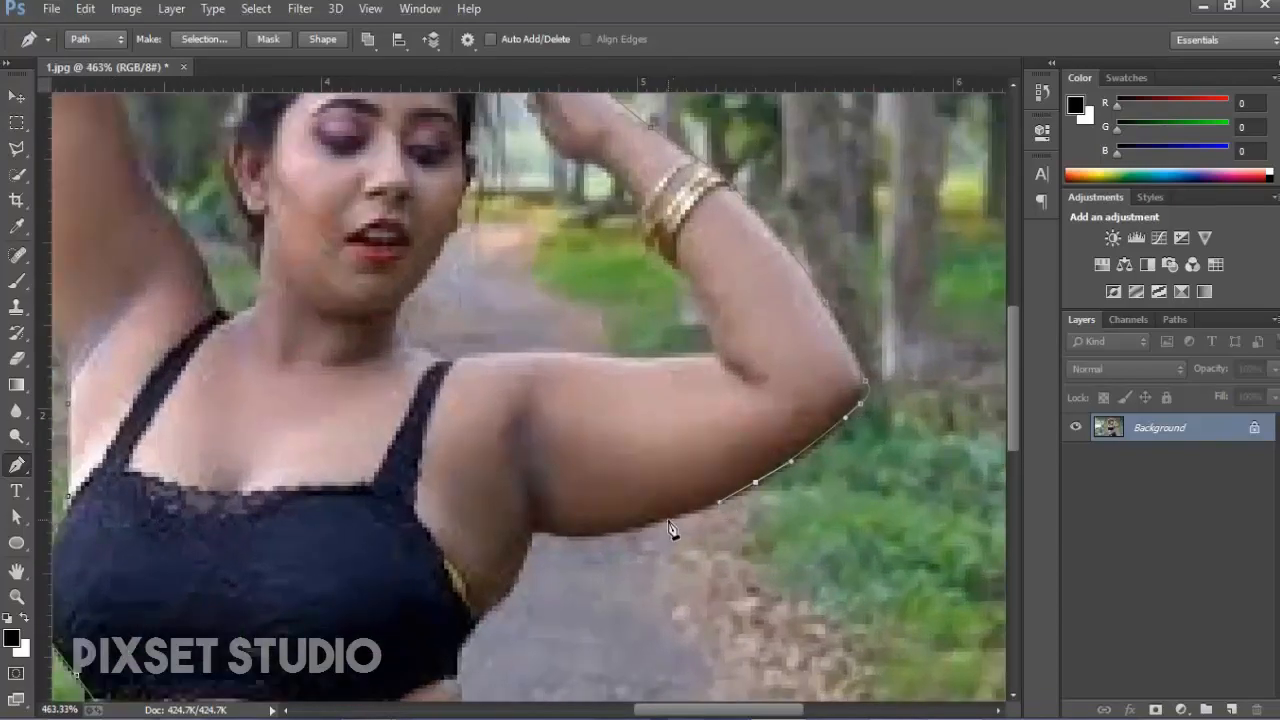
left_click_drag(667, 520, 527, 529)
scroll(558, 530, "down", 2)
left_click_drag(514, 441, 491, 506)
scroll(483, 466, "down", 1)
scroll(460, 457, "down", 1)
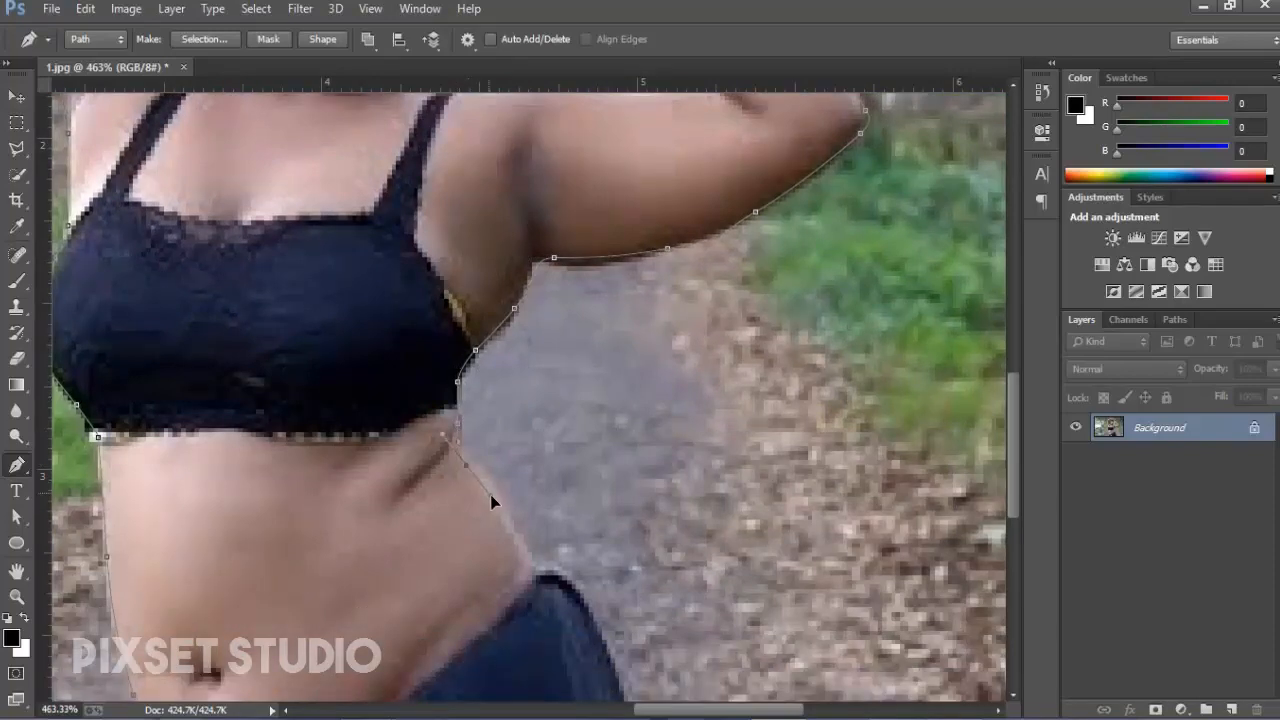
Continue the path along the waist and over the trousers' upper edge at the hip.
scroll(510, 480, "down", 2)
left_click(529, 446)
left_click_drag(555, 465, 594, 515)
key("ctrl+z")
left_click(537, 468)
Trace the trousers' outer edge down to the photo's lower edge and close the path at its starting point.
scroll(594, 508, "down", 4)
scroll(660, 536, "down", 2)
scroll(640, 545, "up", 1)
left_click(641, 543)
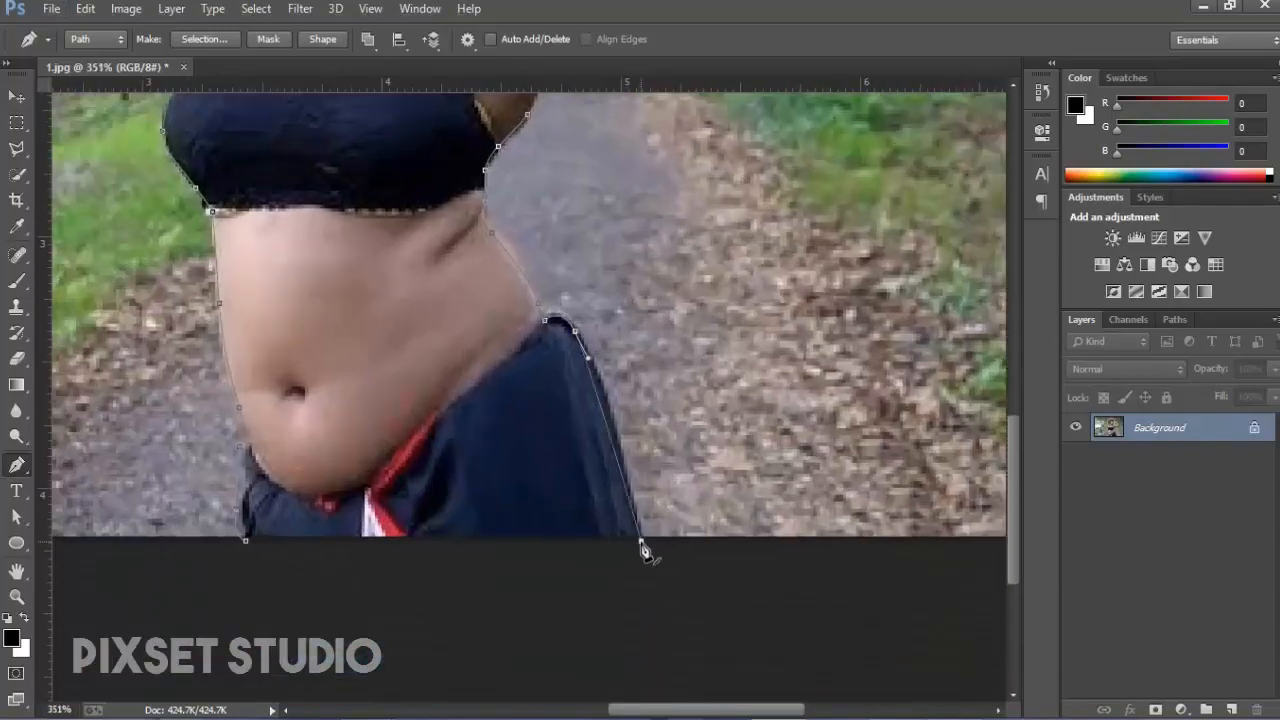
key("ctrl+z")
scroll(626, 430, "up", 2)
left_click_drag(618, 442, 632, 506)
left_click(650, 565)
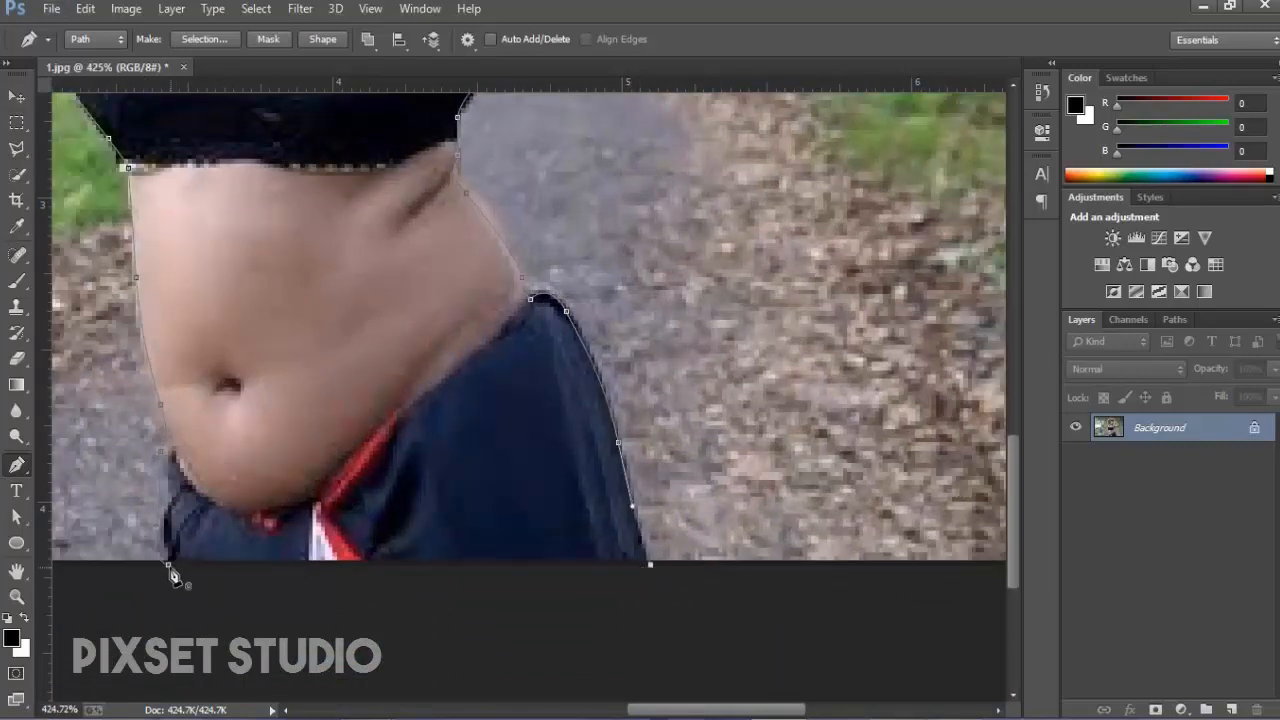
left_click(168, 565)
scroll(600, 600, "down", 5)
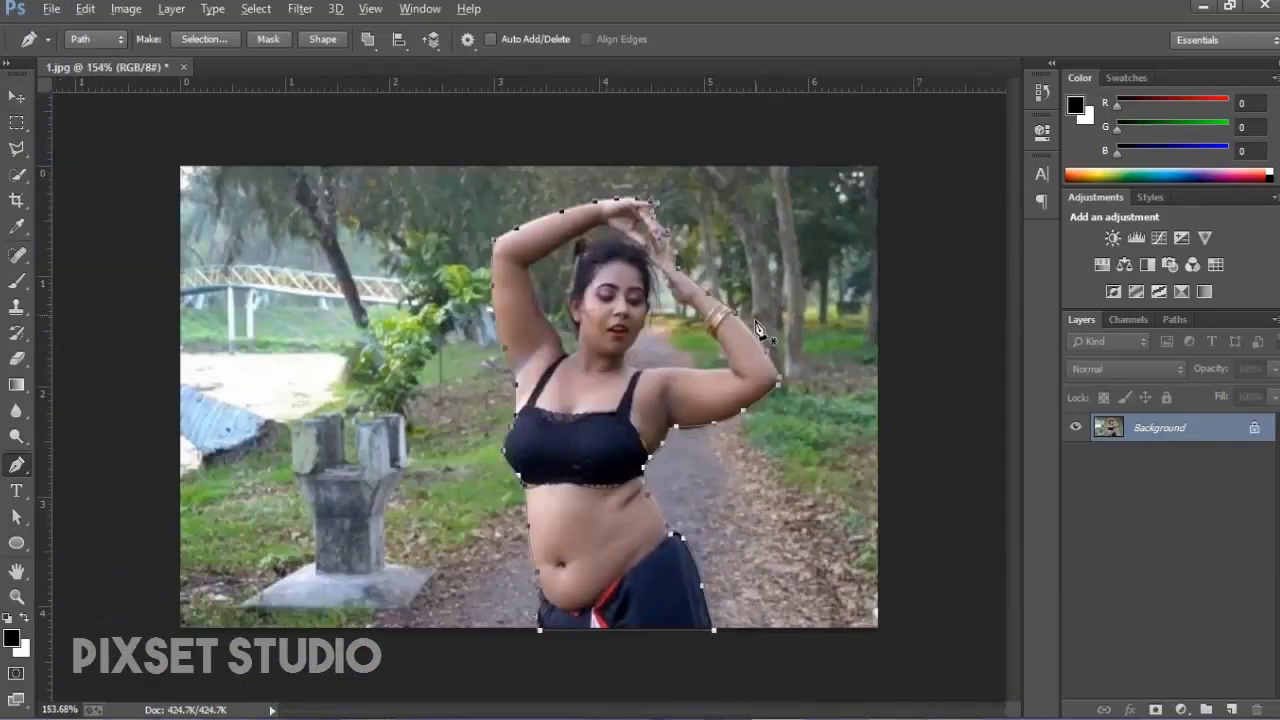
Start a second path above the hair and trace the inner forearm edge to the bend of the elbow without bangles.
scroll(762, 293, "up", 1)
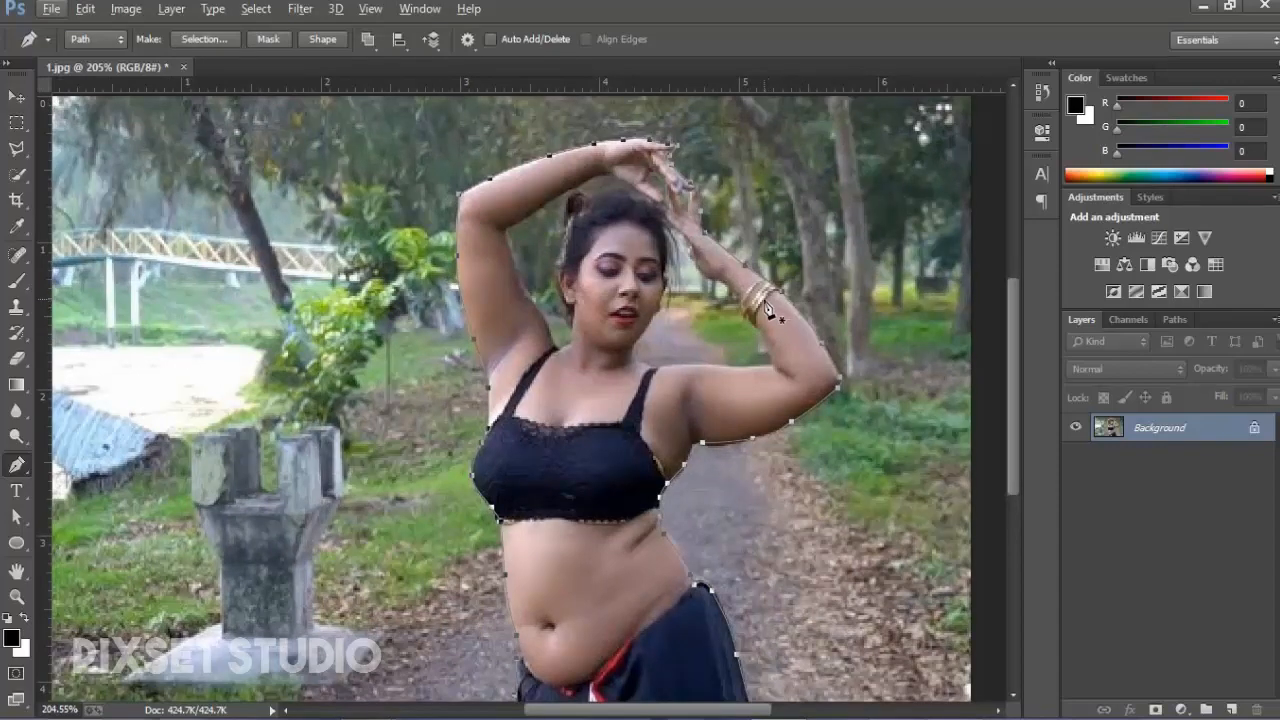
scroll(612, 202, "up", 2)
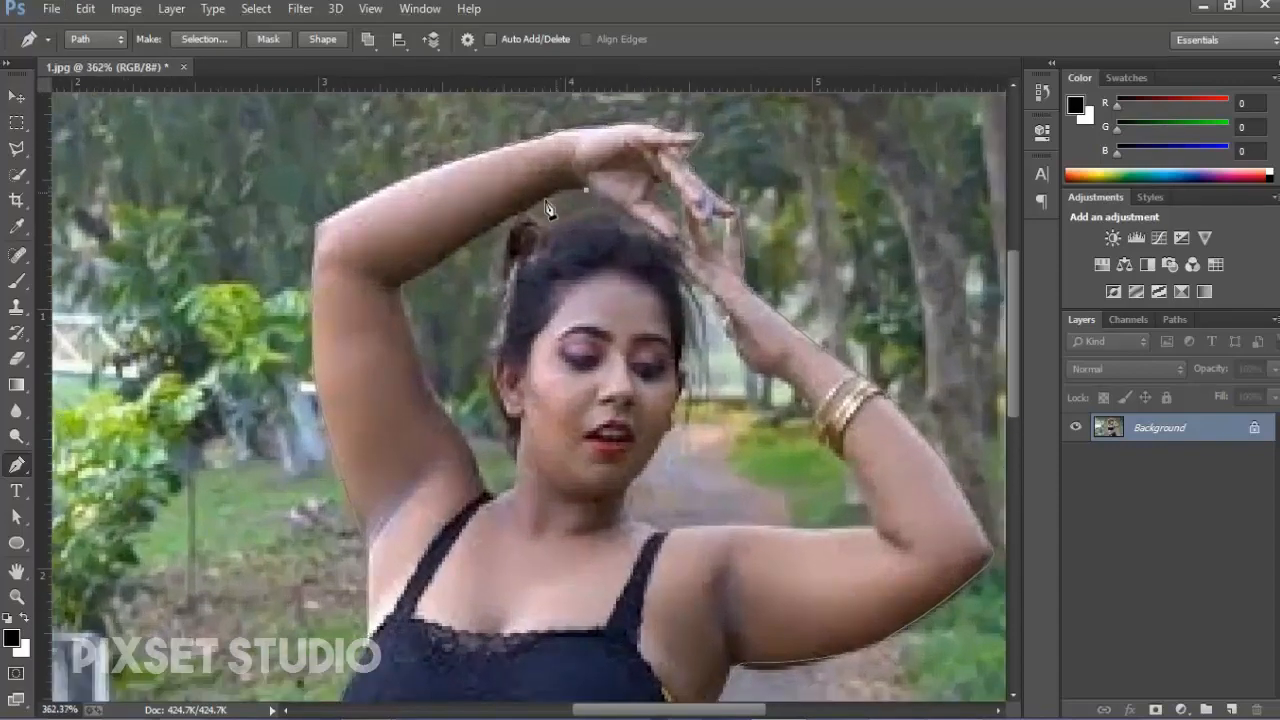
left_click(556, 193)
left_click(507, 215)
left_click(456, 250)
left_click(427, 266)
left_click(401, 284)
Continue the inner path down the upper arm to the shoulder strap.
left_click(451, 414)
left_click(463, 440)
left_click(477, 463)
left_click(489, 496)
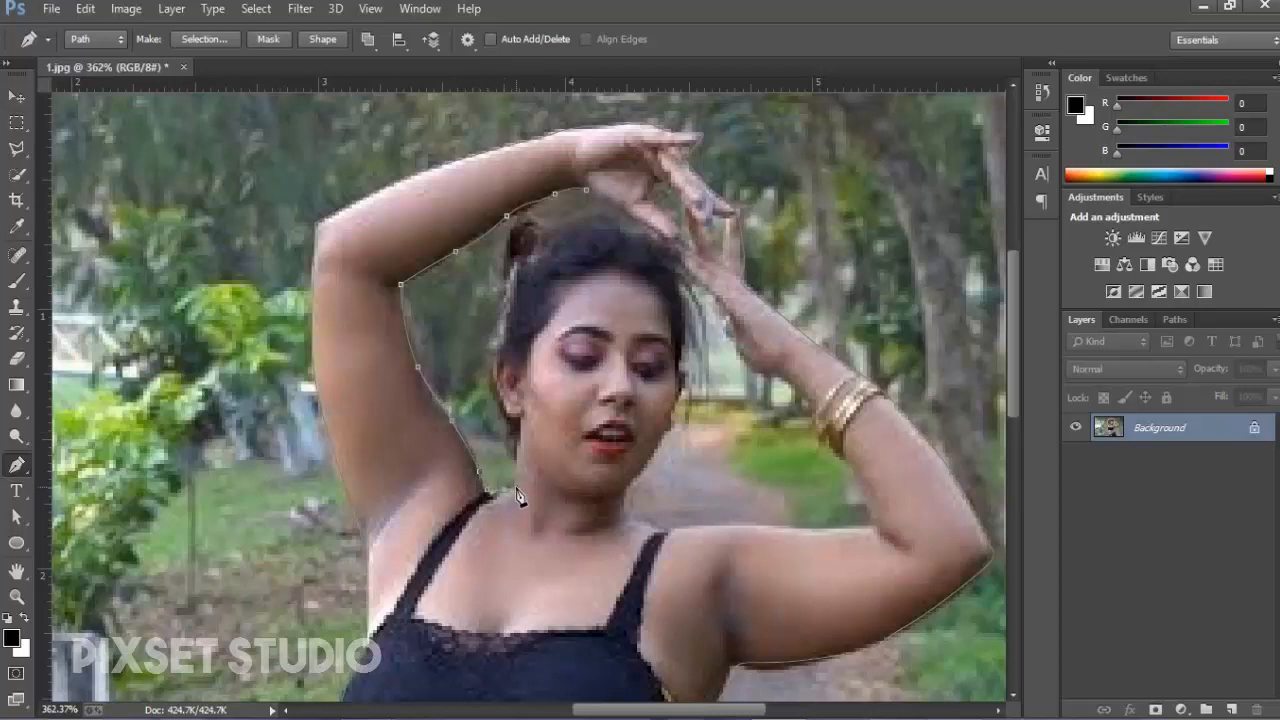
Trace the neck, ear and hair bun and close the path around the gap between the head and arm.
scroll(512, 445, "up", 1)
left_click(507, 439)
left_click(490, 392)
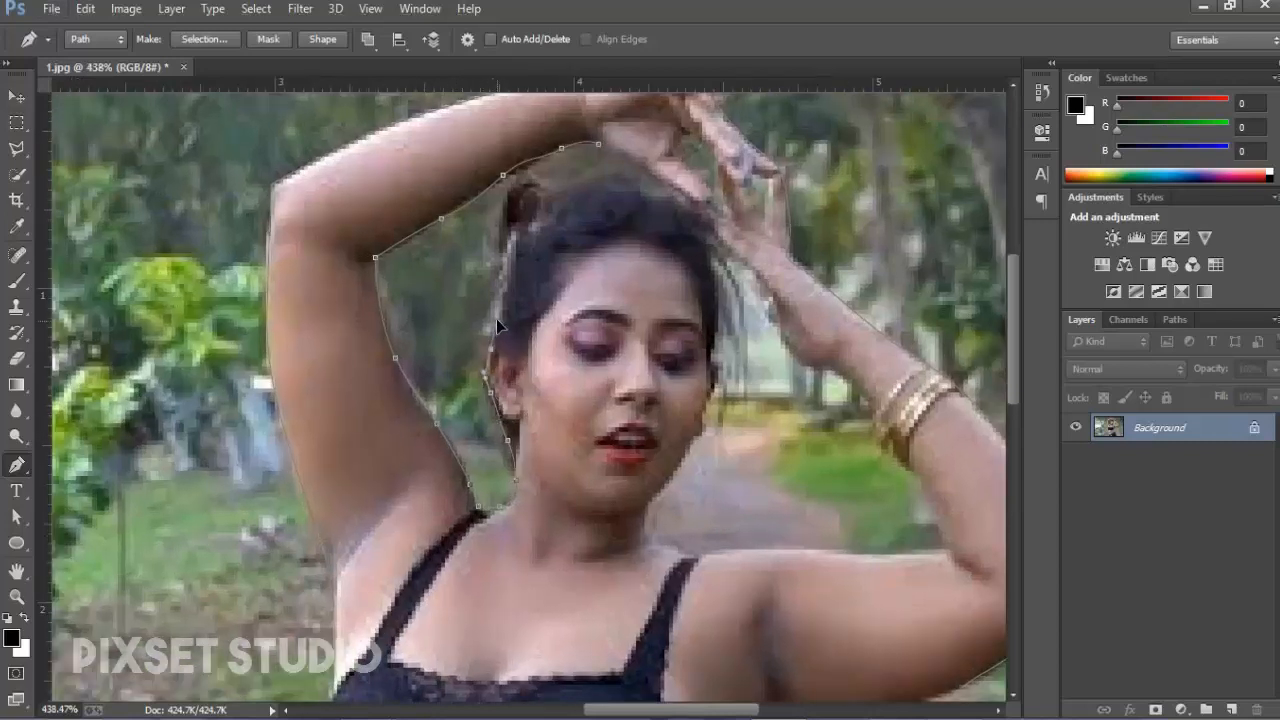
left_click(501, 331)
left_click_drag(516, 189, 535, 189)
scroll(560, 215, "up", 2)
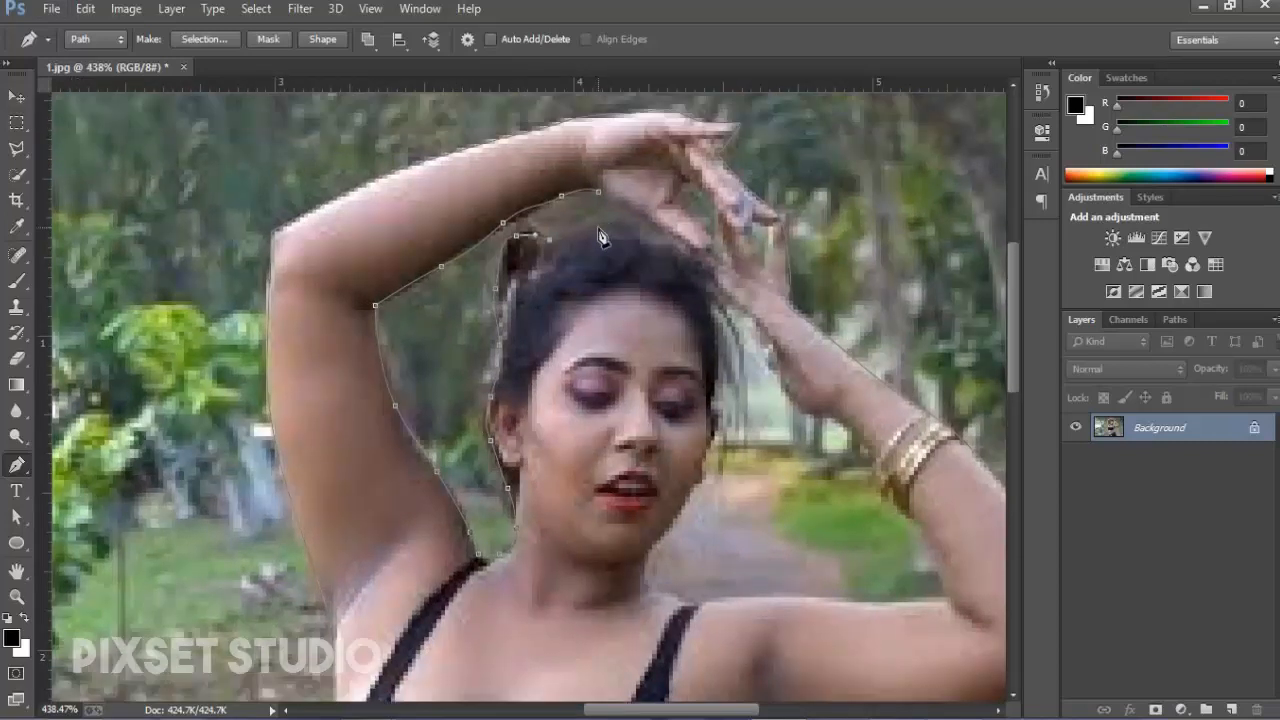
left_click(598, 190)
Start a third path between the hair and wrist and trace the bangled forearm's inner edge to the elbow bend.
scroll(652, 293, "down", 1)
left_click(638, 262)
left_click_drag(679, 303, 680, 315)
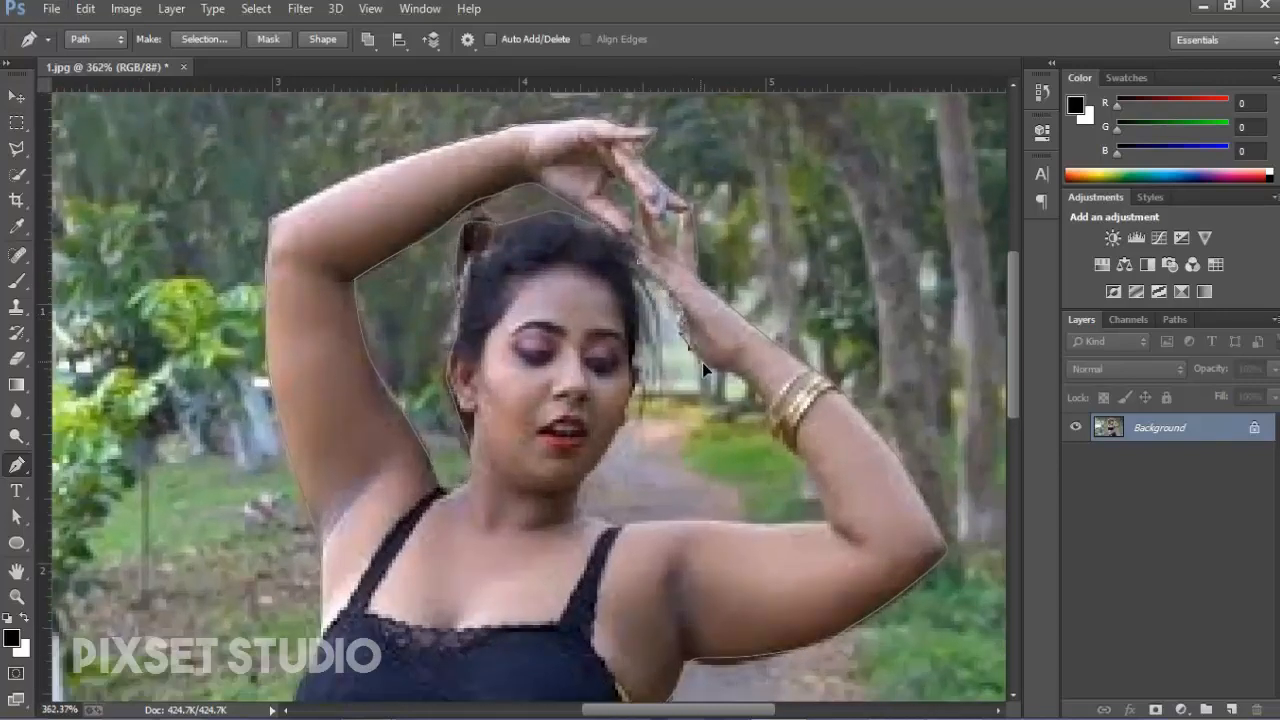
left_click_drag(827, 515, 838, 533)
left_click(826, 514, "alt")
Trace along the shoulder, neck and face and close the path around the gap beside the bangled arm.
scroll(826, 513, "down", 3)
left_click_drag(793, 461, 583, 452)
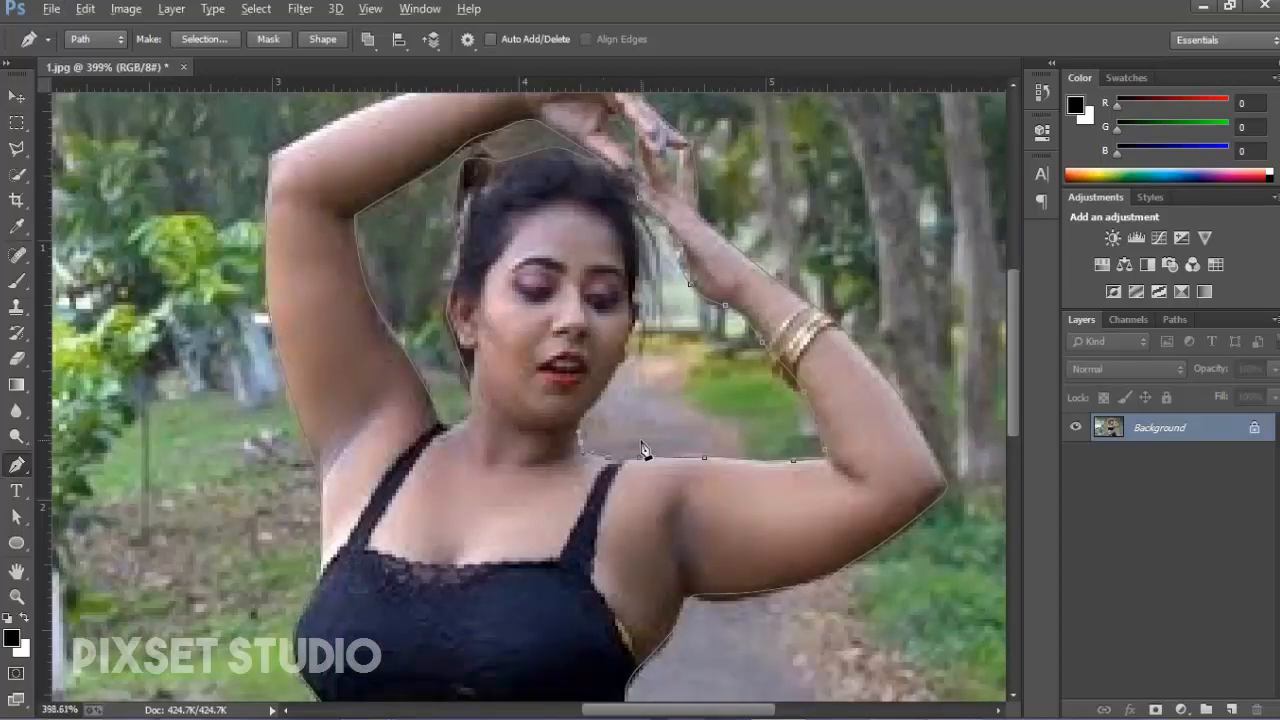
scroll(644, 451, "up", 1)
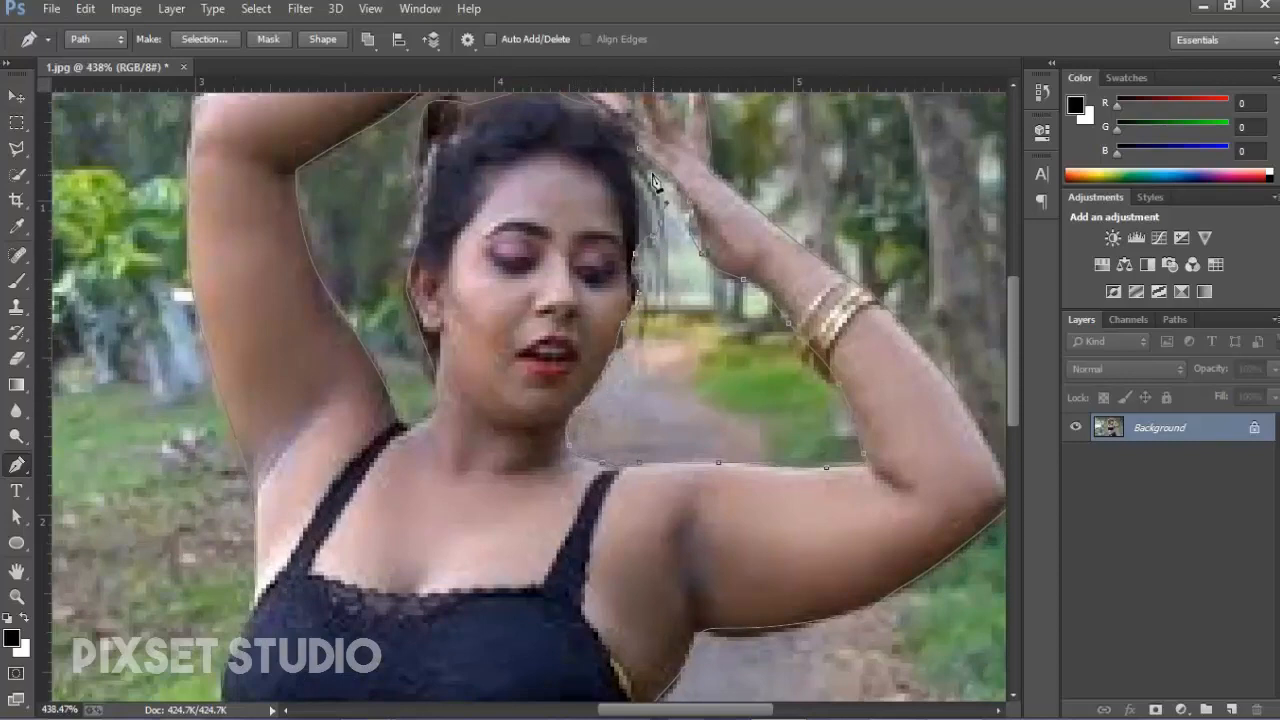
scroll(585, 347, "down", 1)
scroll(585, 347, "down", 2)
Activate the Direct Selection tool and convert the locked Background into an editable layer.
key("a")
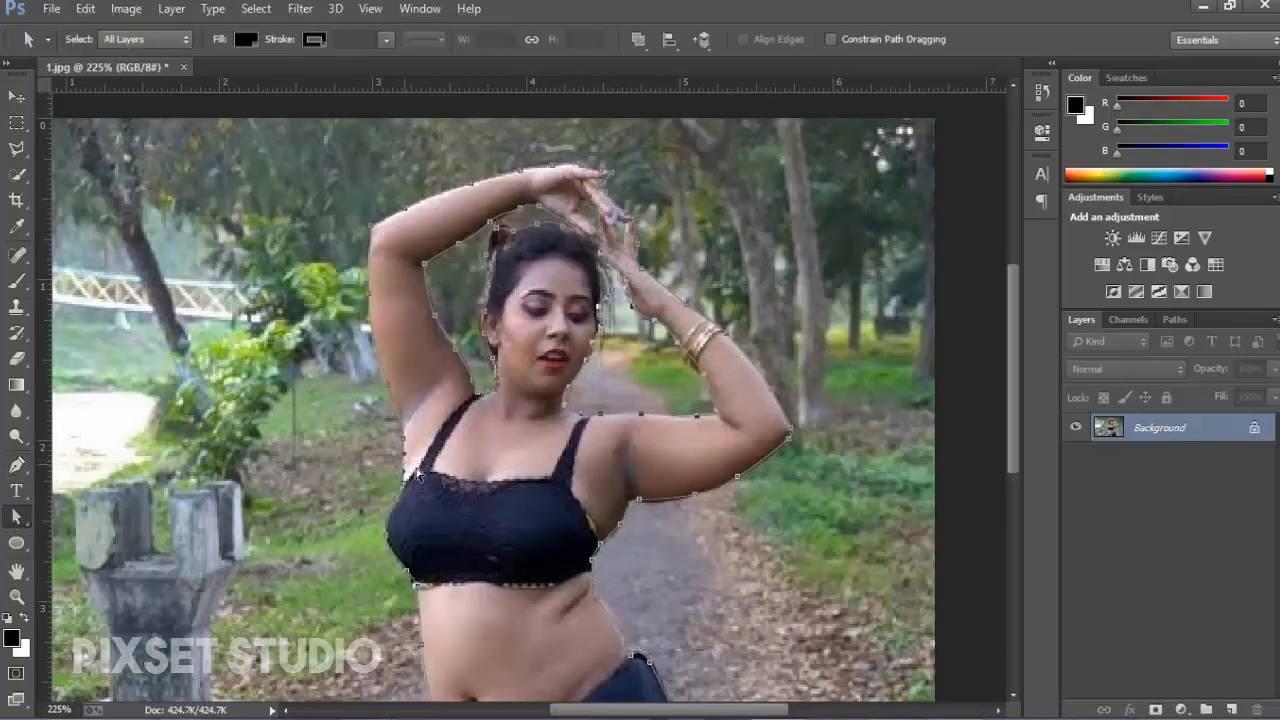
scroll(687, 398, "down", 1)
left_click(1254, 429)
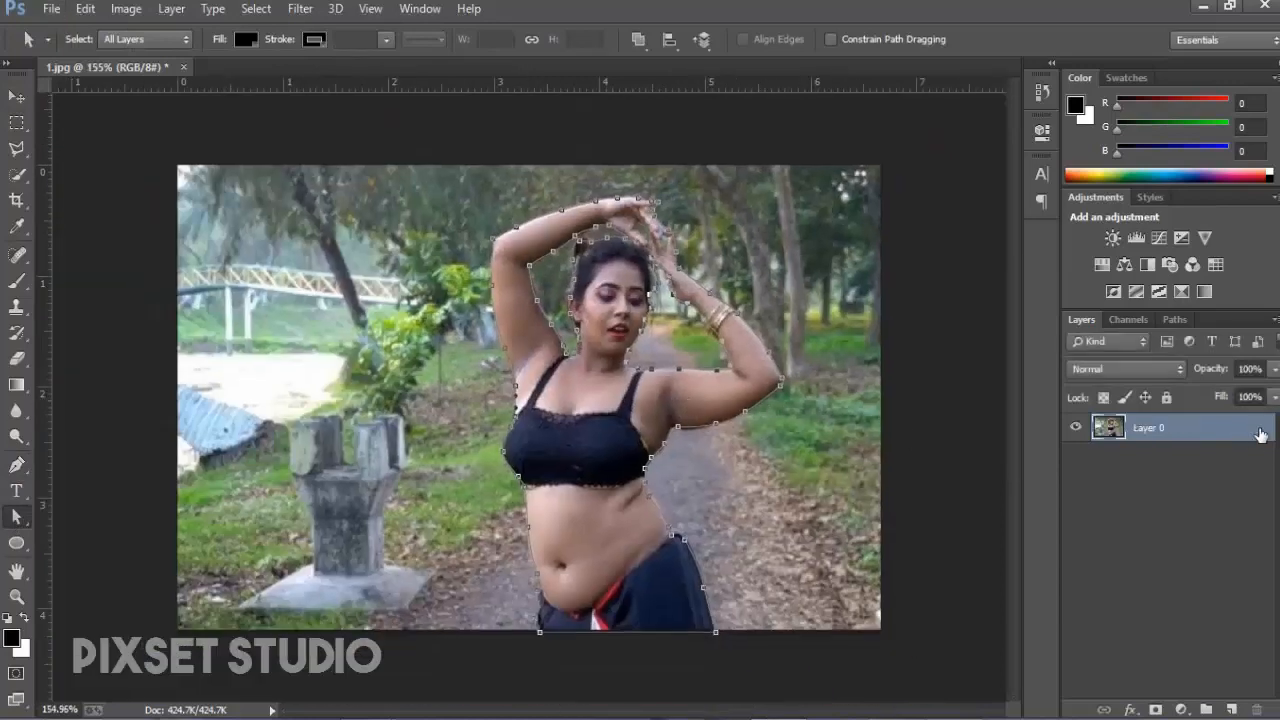
Try to make a selection from the traced path and drop it again.
right_click(662, 380)
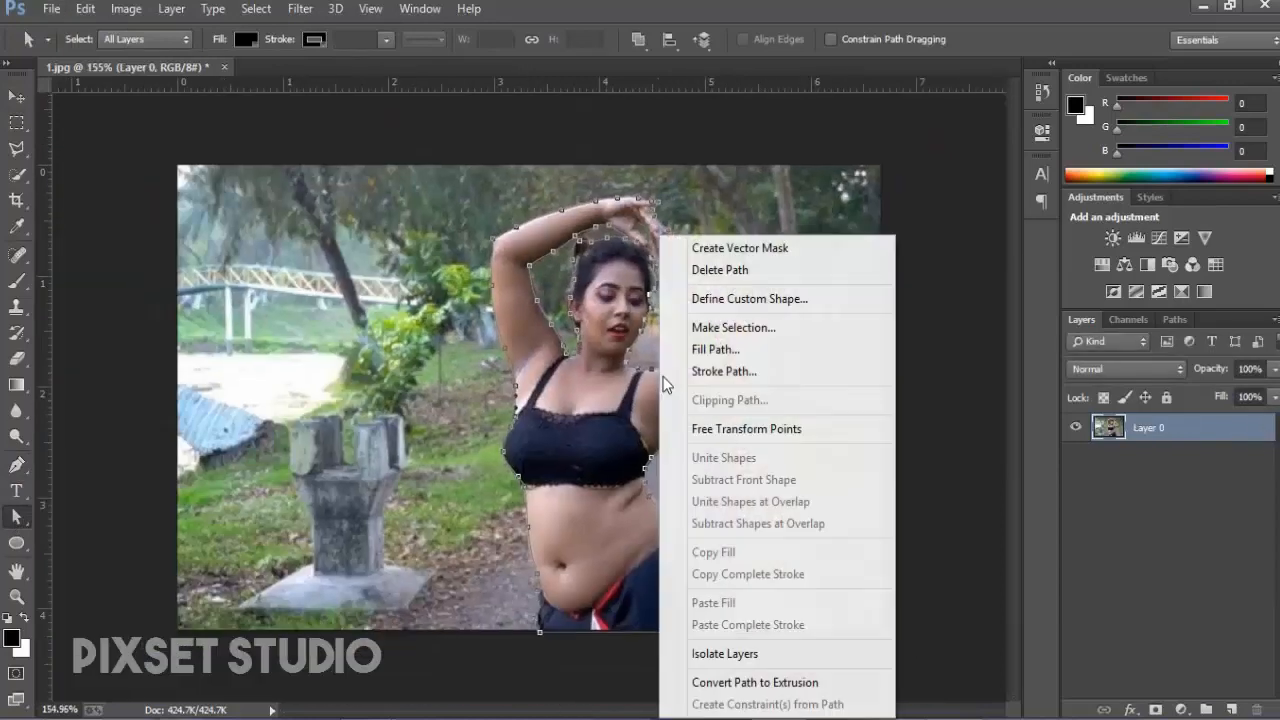
left_click(732, 327)
left_click(774, 210)
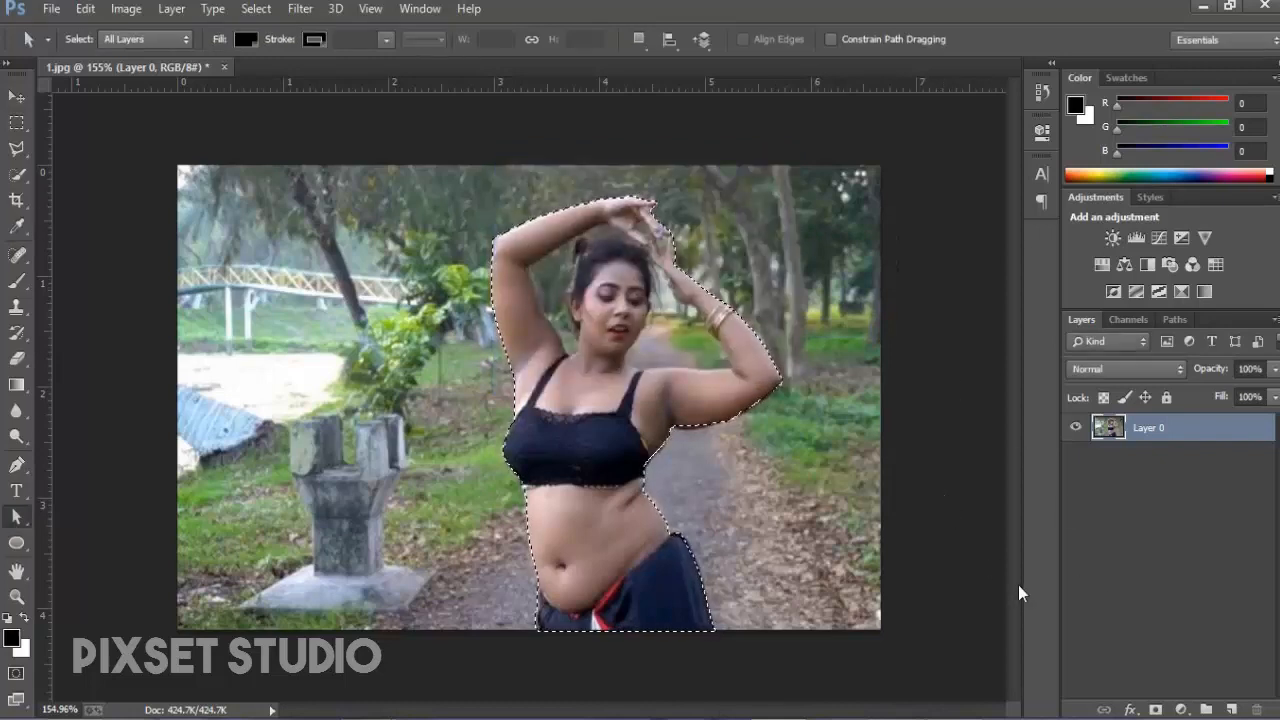
key("ctrl+d")
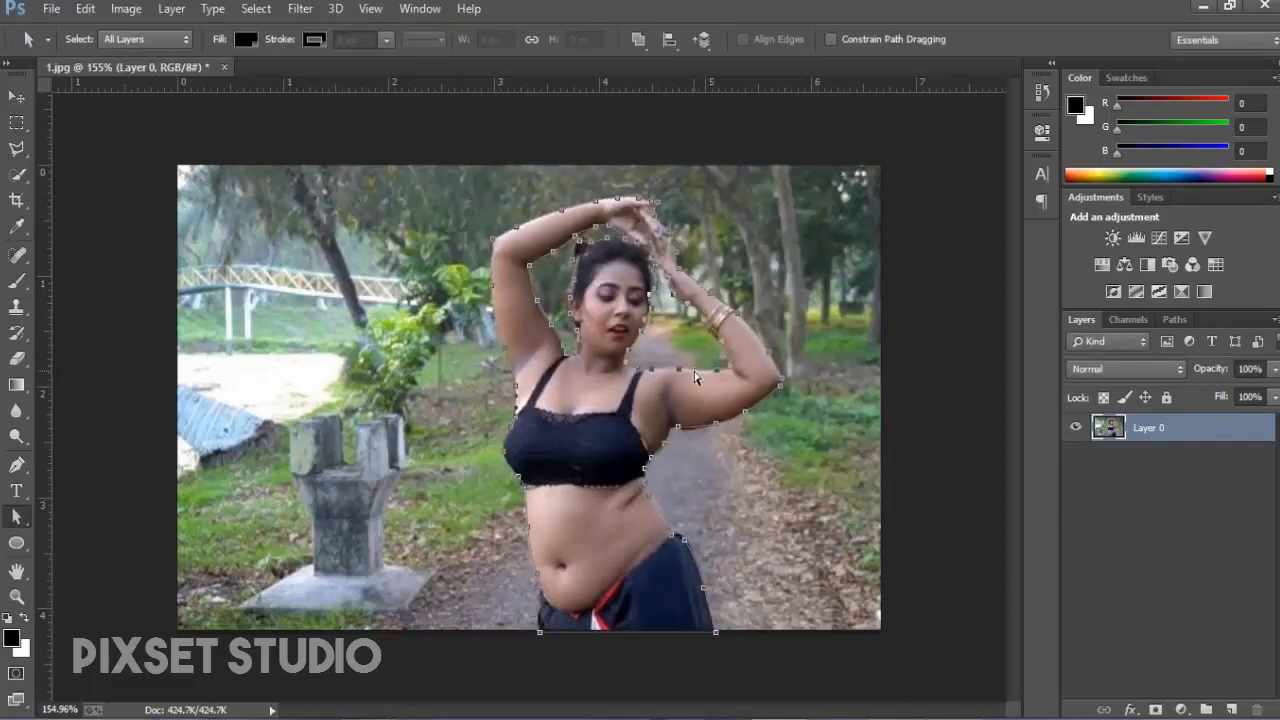
Turn the traced path into a new anti-aliased selection with 0 px feather and add it to Layer 0 as a layer mask.
right_click(17, 517)
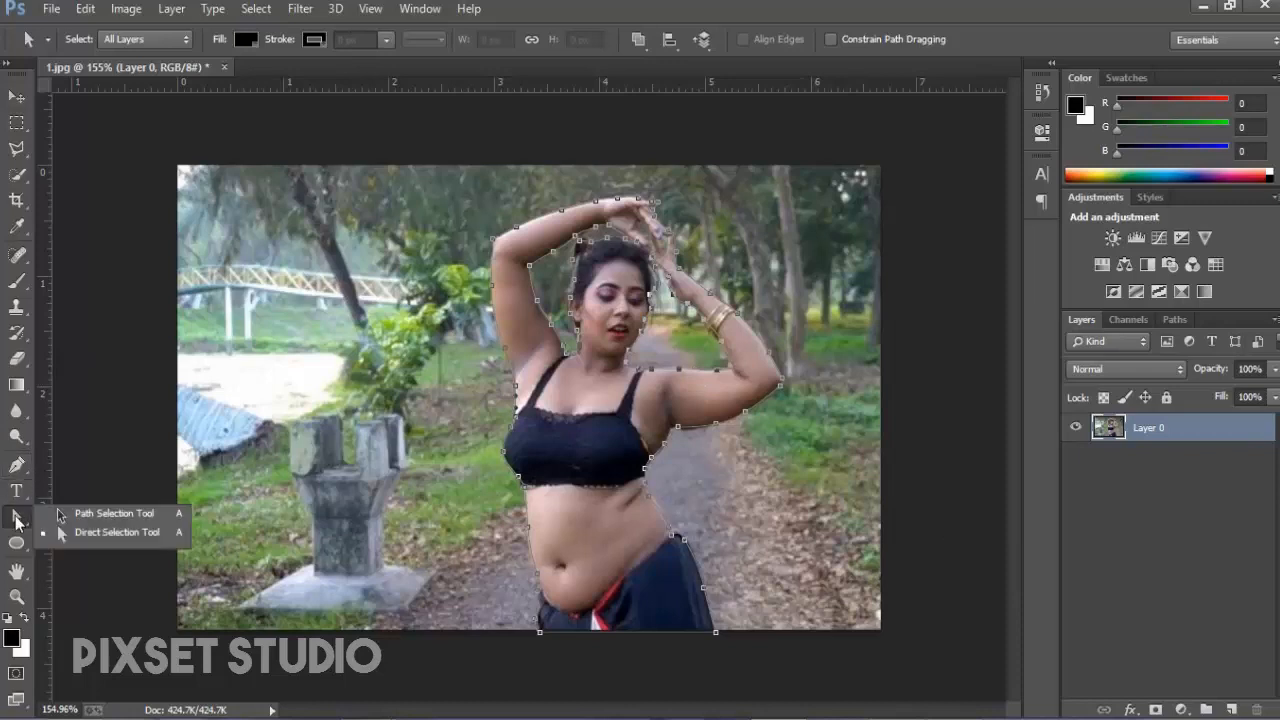
left_click(117, 532)
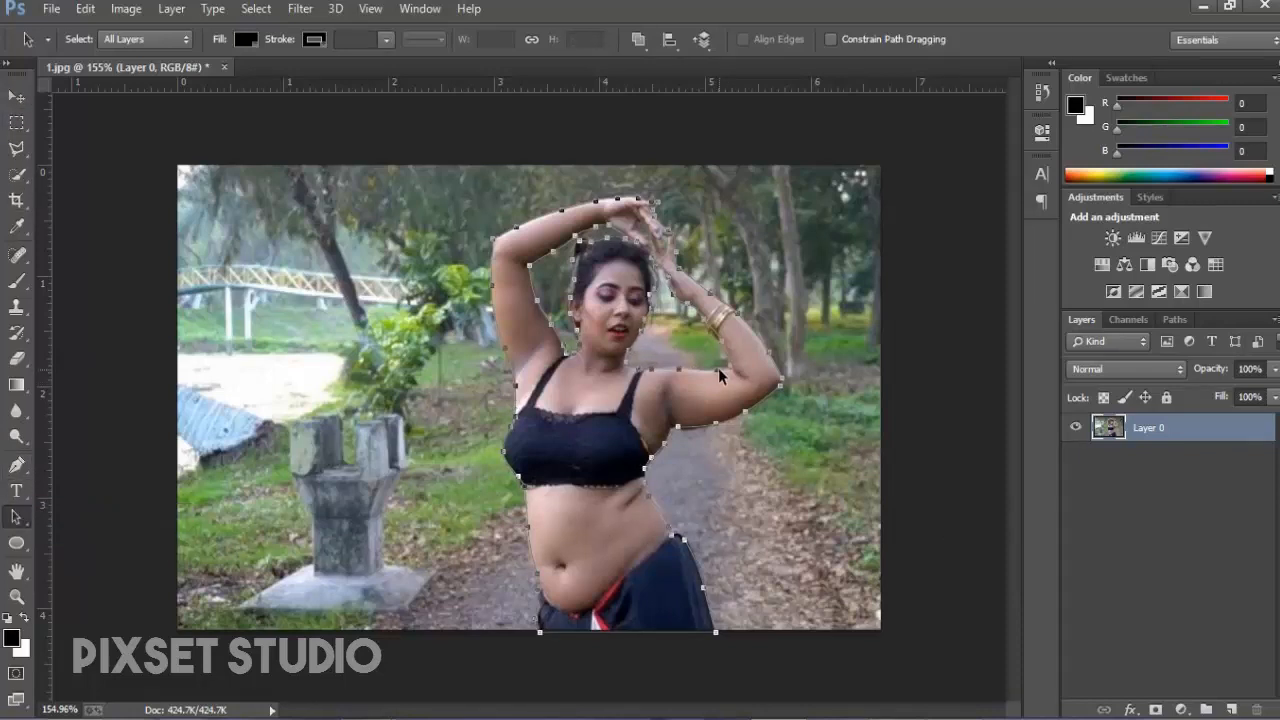
right_click(680, 428)
left_click(741, 330)
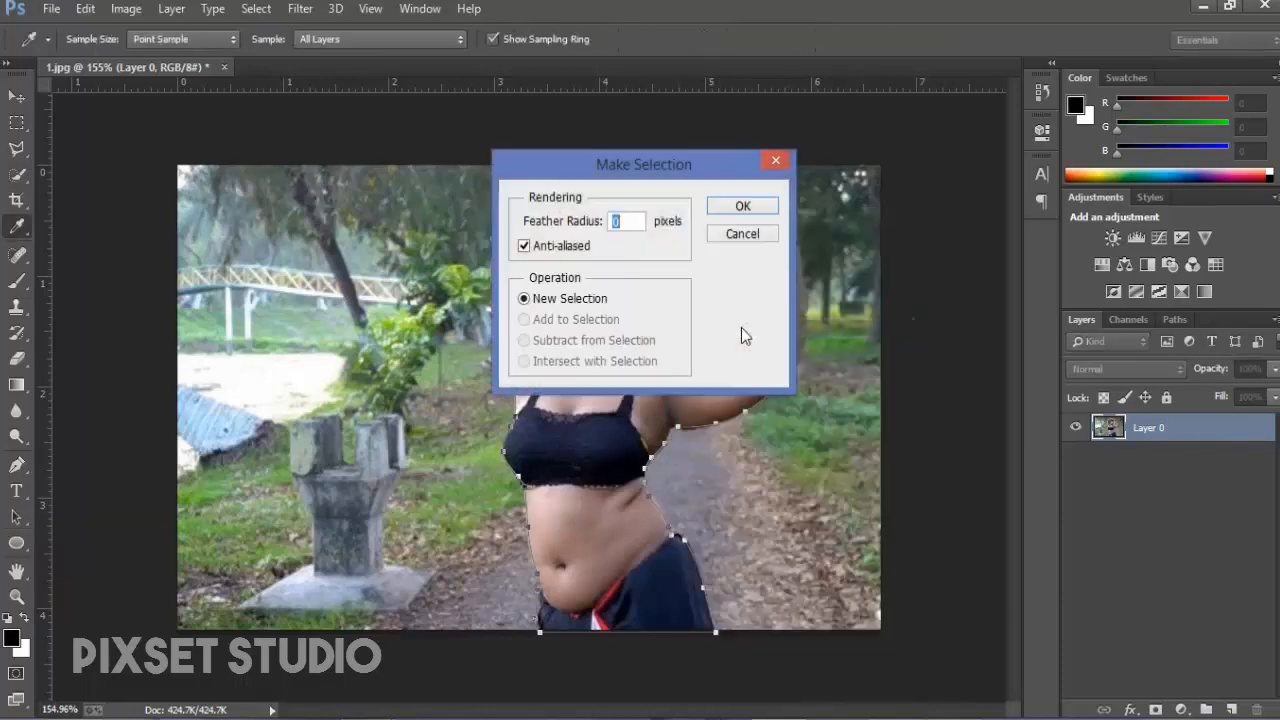
left_click(740, 207)
left_click(1156, 710)
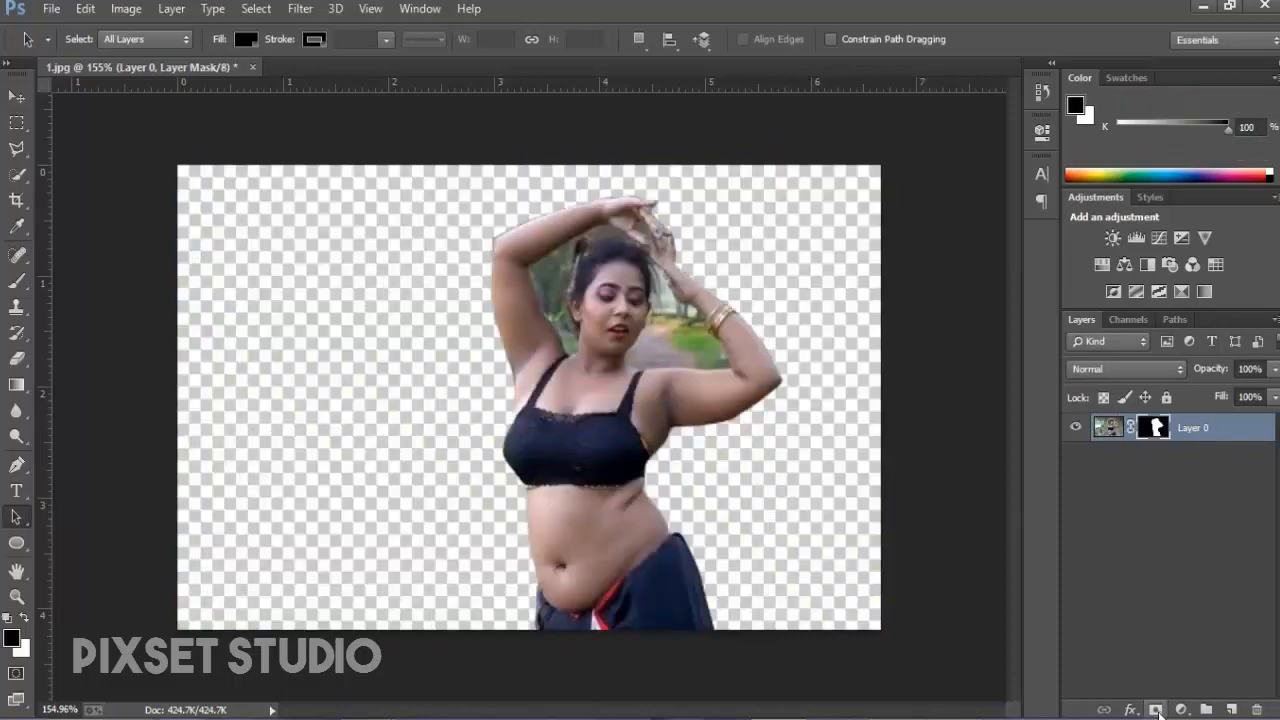
Activate the Brush tool and set its size to 43 px.
left_click(17, 283)
right_click(825, 302)
left_click(941, 347)
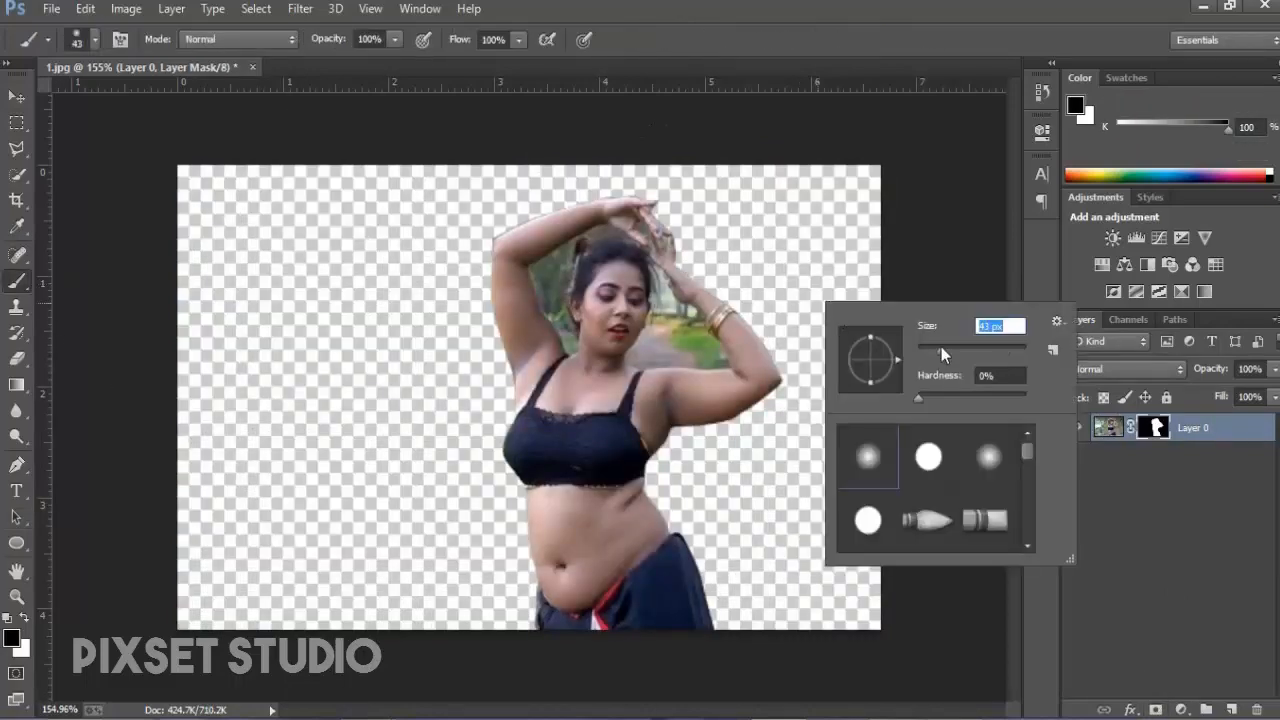
Trace a closed Pen path around the background gap between the face, shoulder and bangled arm.
left_click(17, 465)
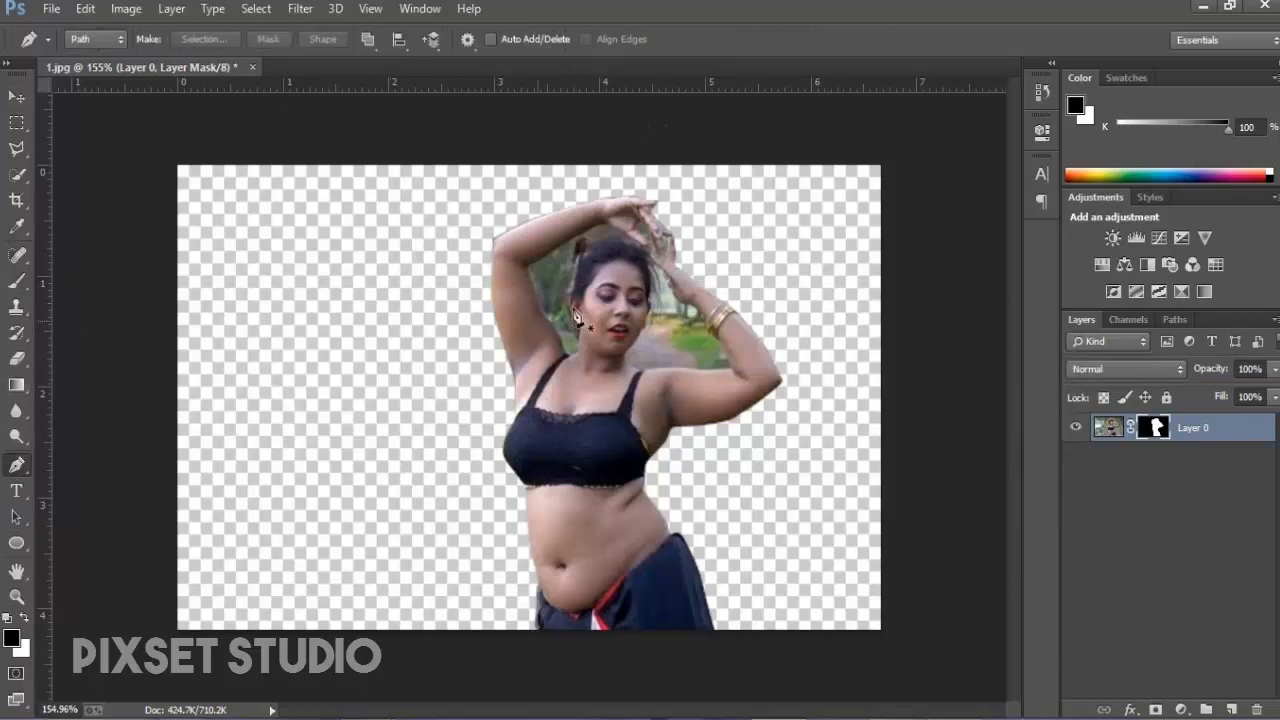
scroll(576, 317, "up", 3)
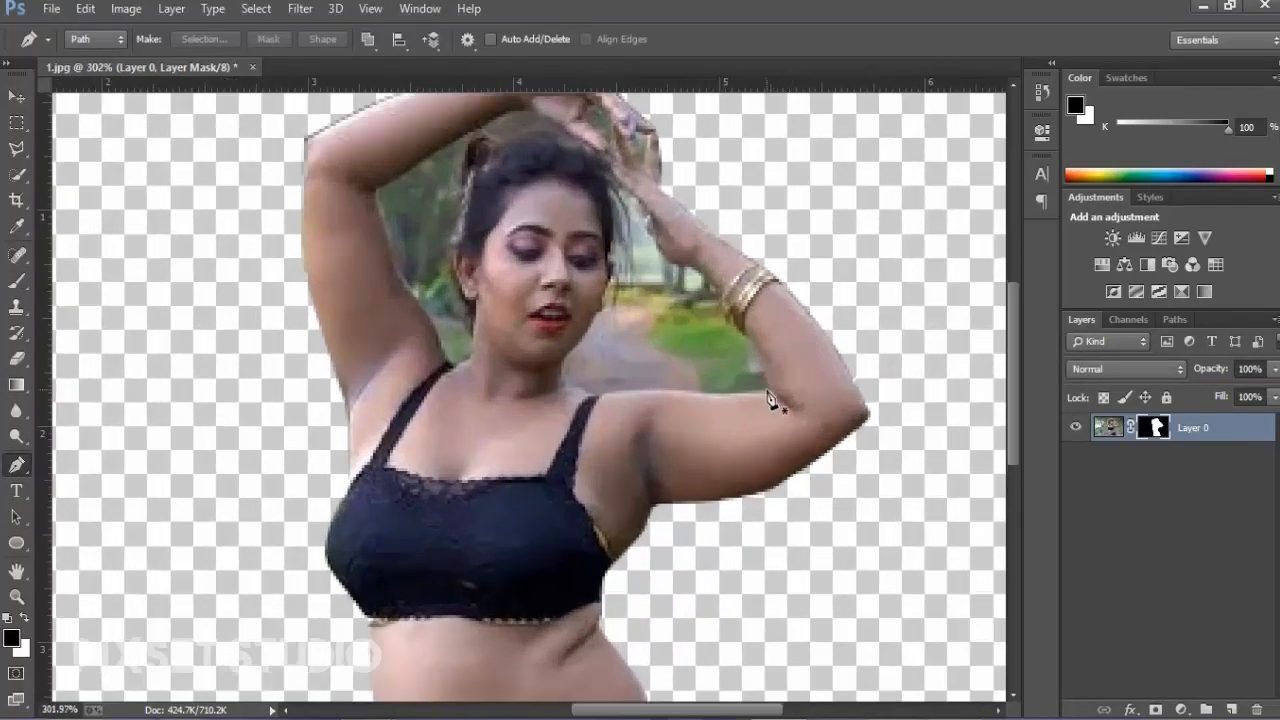
left_click(730, 398)
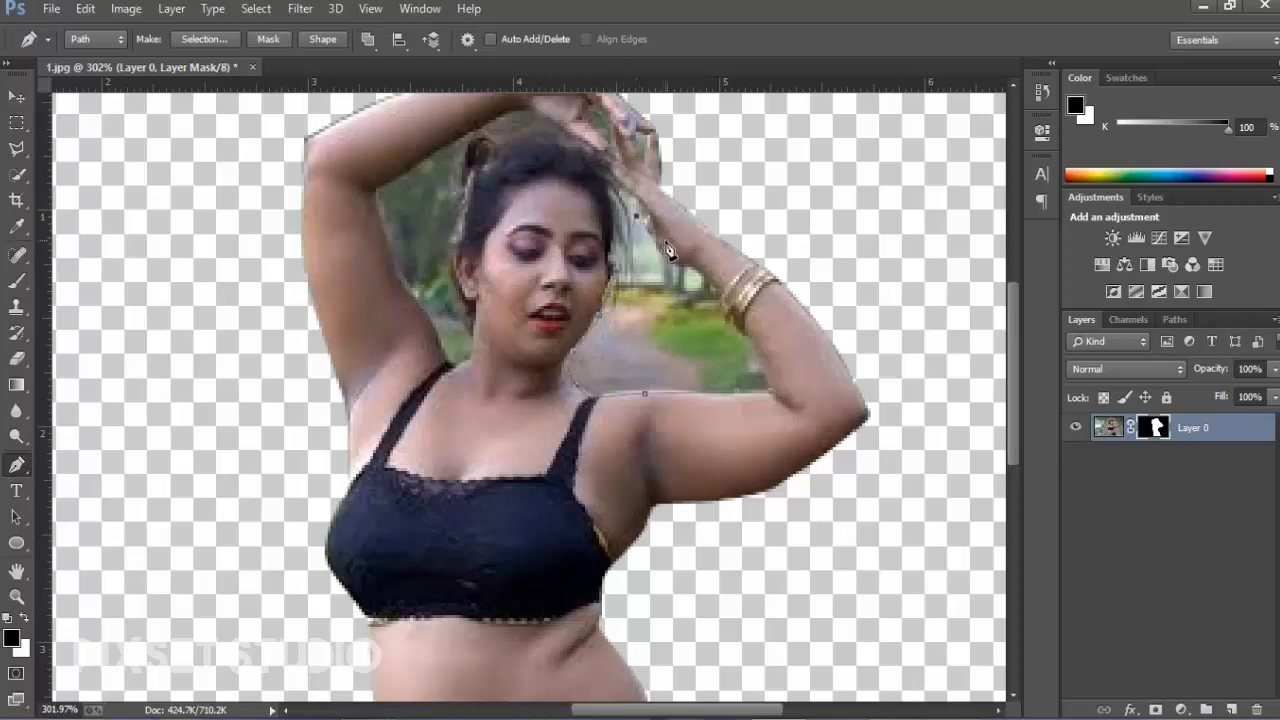
left_click(710, 284)
Convert the gap path into a selection with 0 px feather, fill it with black on the layer mask and deselect.
scroll(634, 391, "down", 2)
right_click(670, 331)
left_click(712, 326)
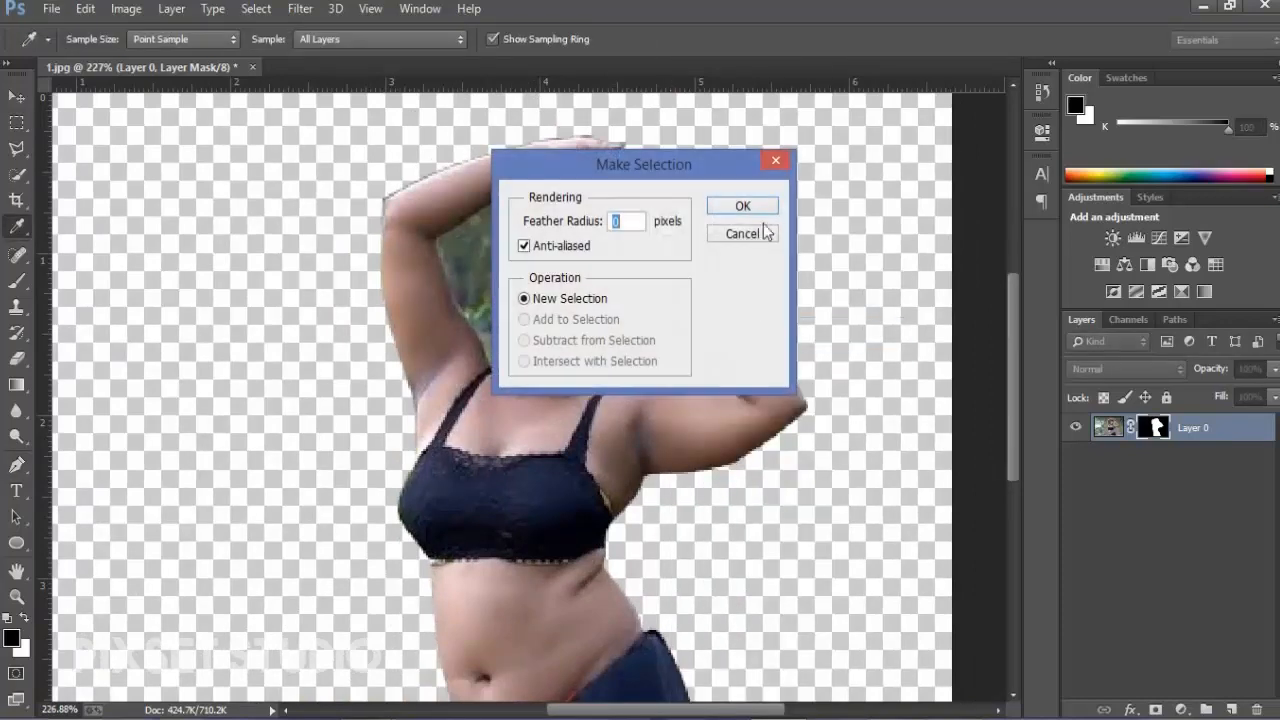
left_click(750, 207)
key("b")
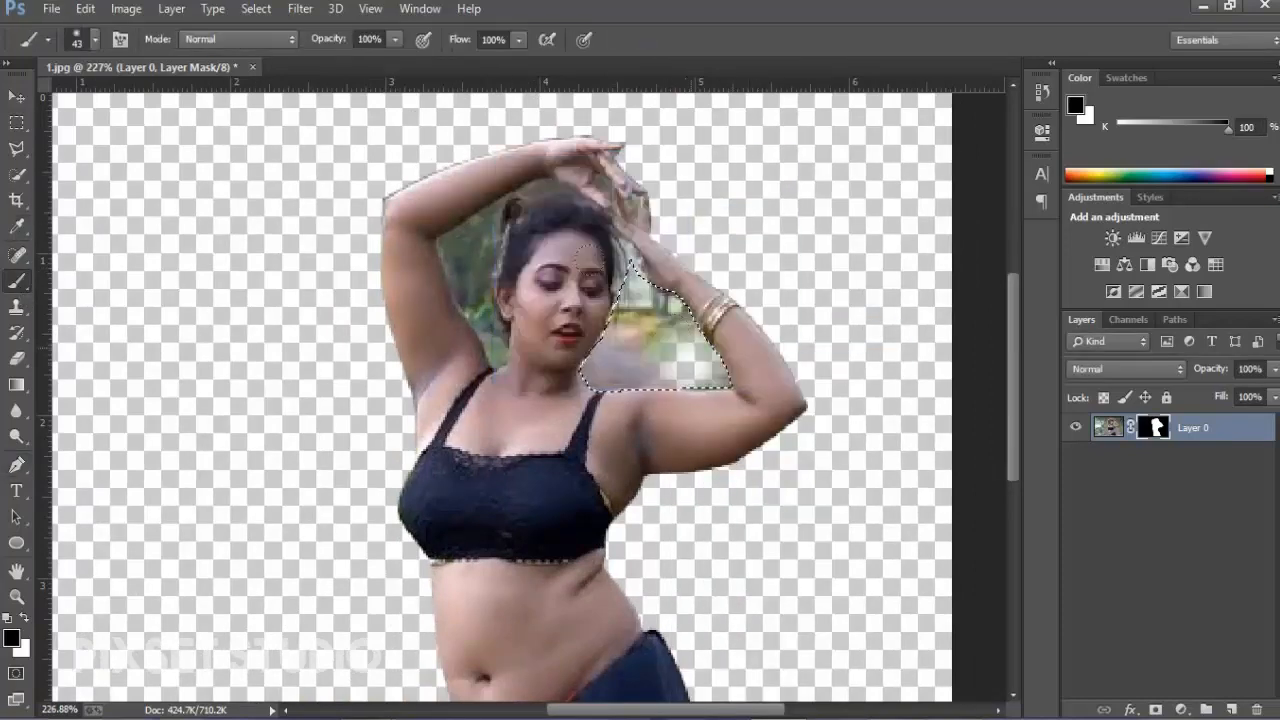
key("alt+BackSpace")
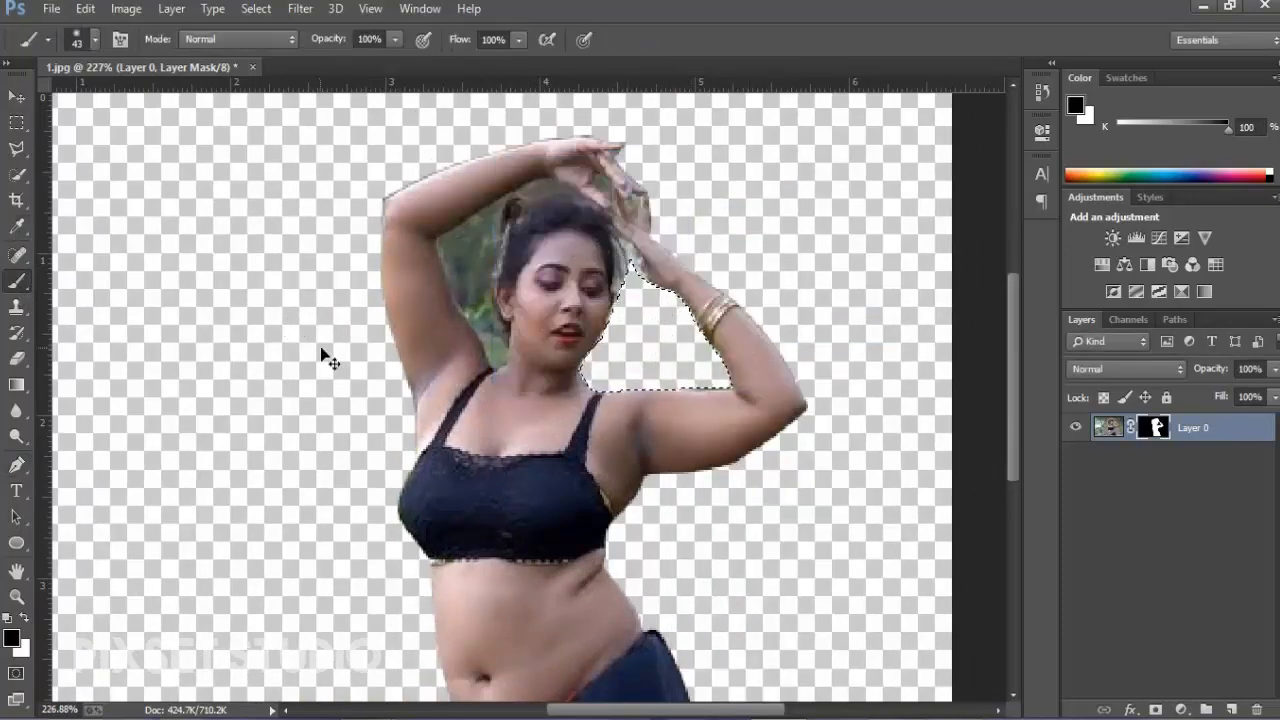
key("ctrl+d")
Trace a closed Pen path around the background gap between the head and the raised arm without bangles.
left_click(16, 464)
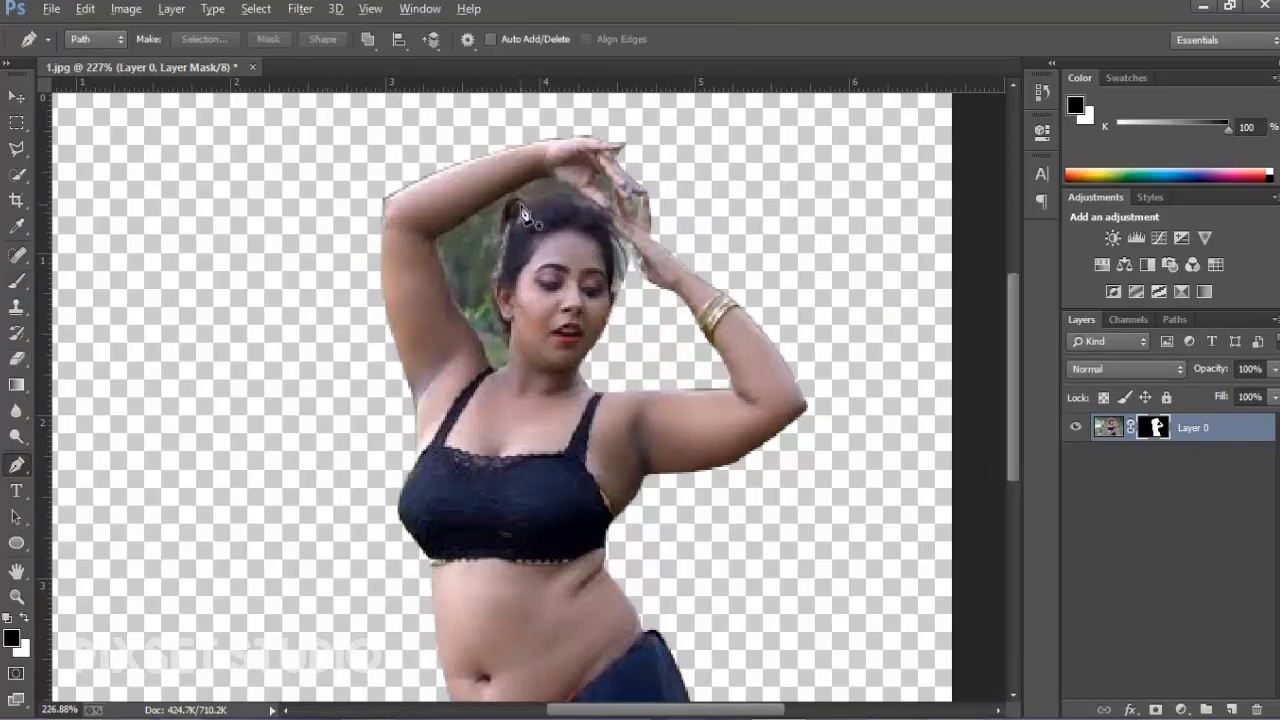
scroll(524, 213, "up", 1)
left_click(554, 174)
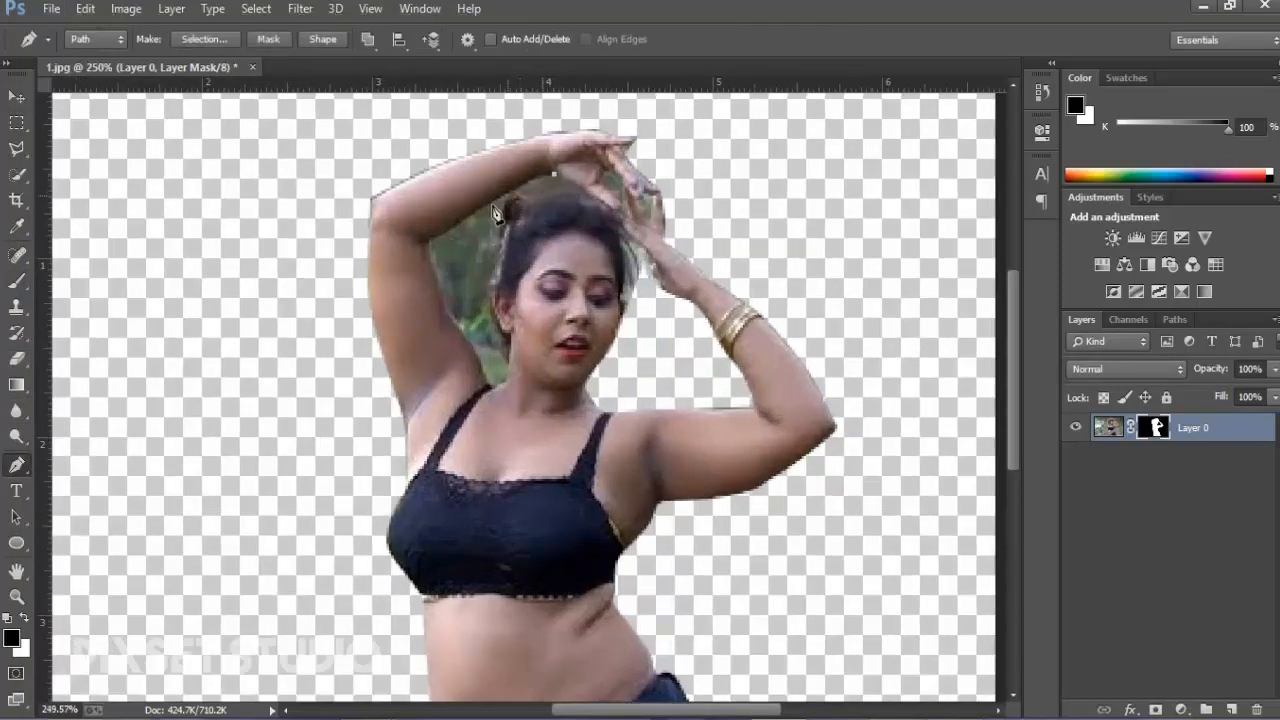
left_click(460, 227)
left_click(425, 244)
left_click(486, 386)
scroll(520, 345, "down", 2)
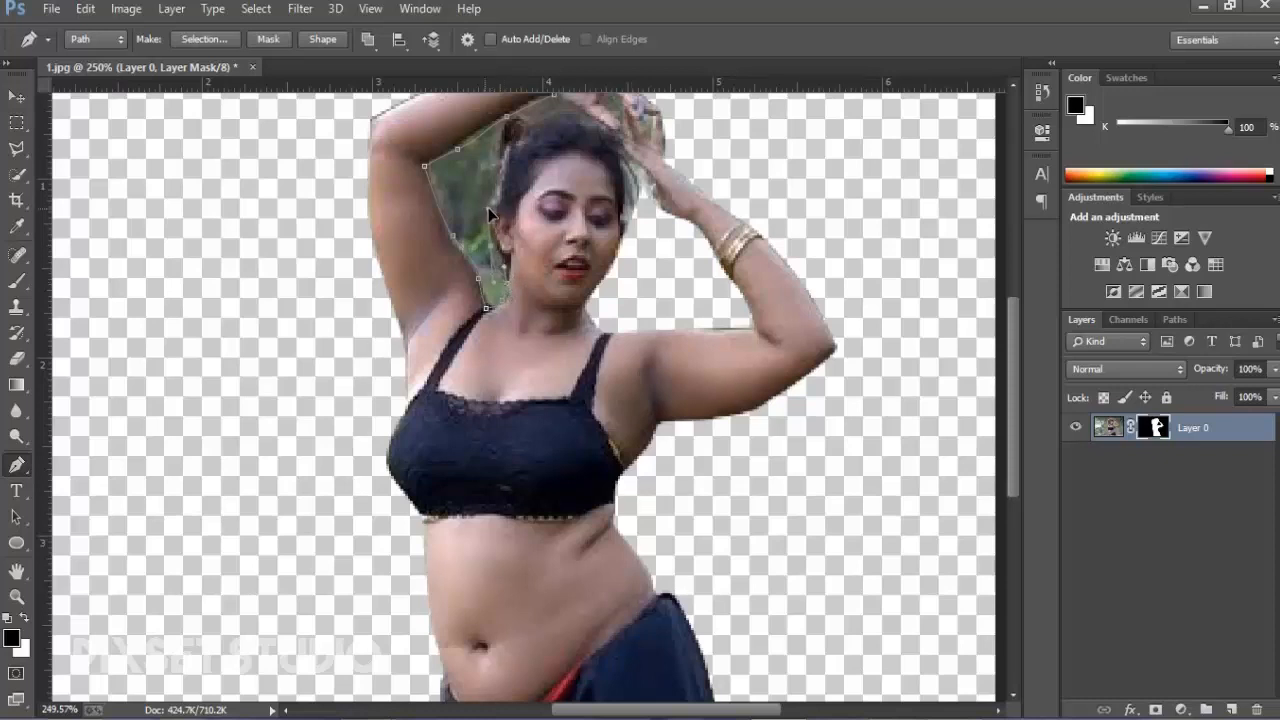
left_click(507, 127)
left_click(558, 102)
Convert this path into a selection with 0 px feather, paint it black on the layer mask and deselect.
right_click(502, 239)
left_click(577, 328)
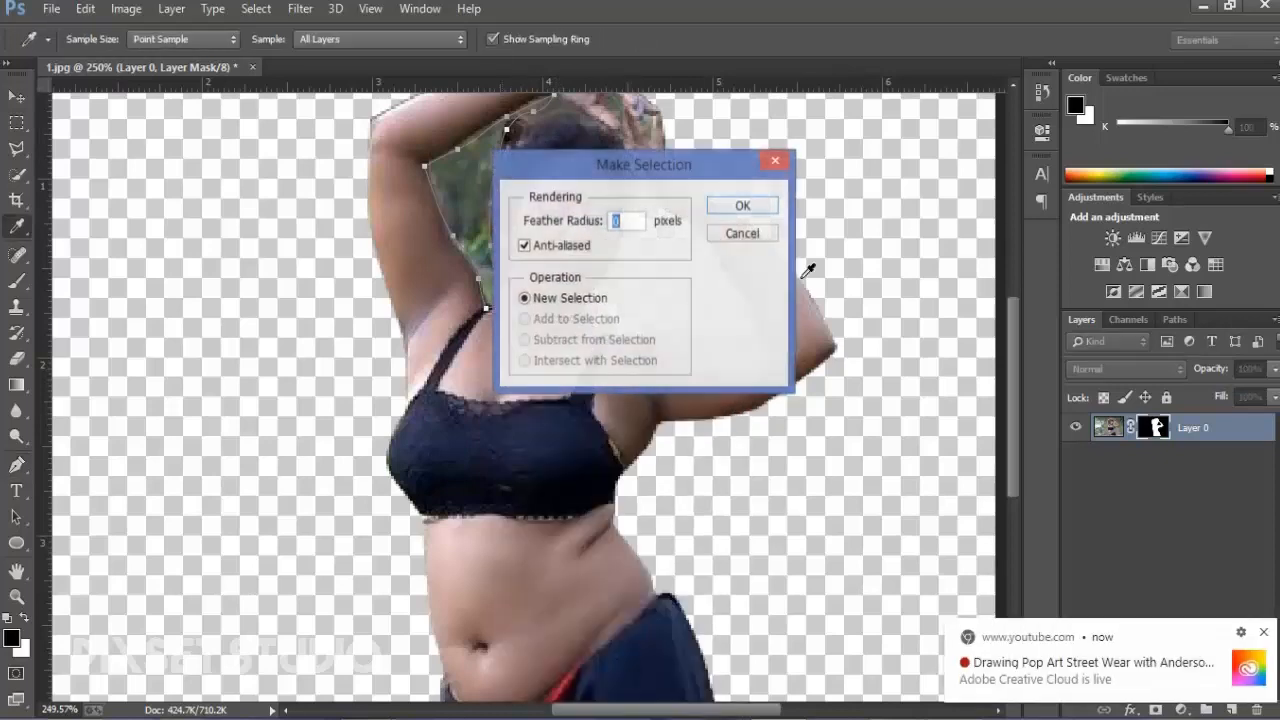
left_click(737, 200)
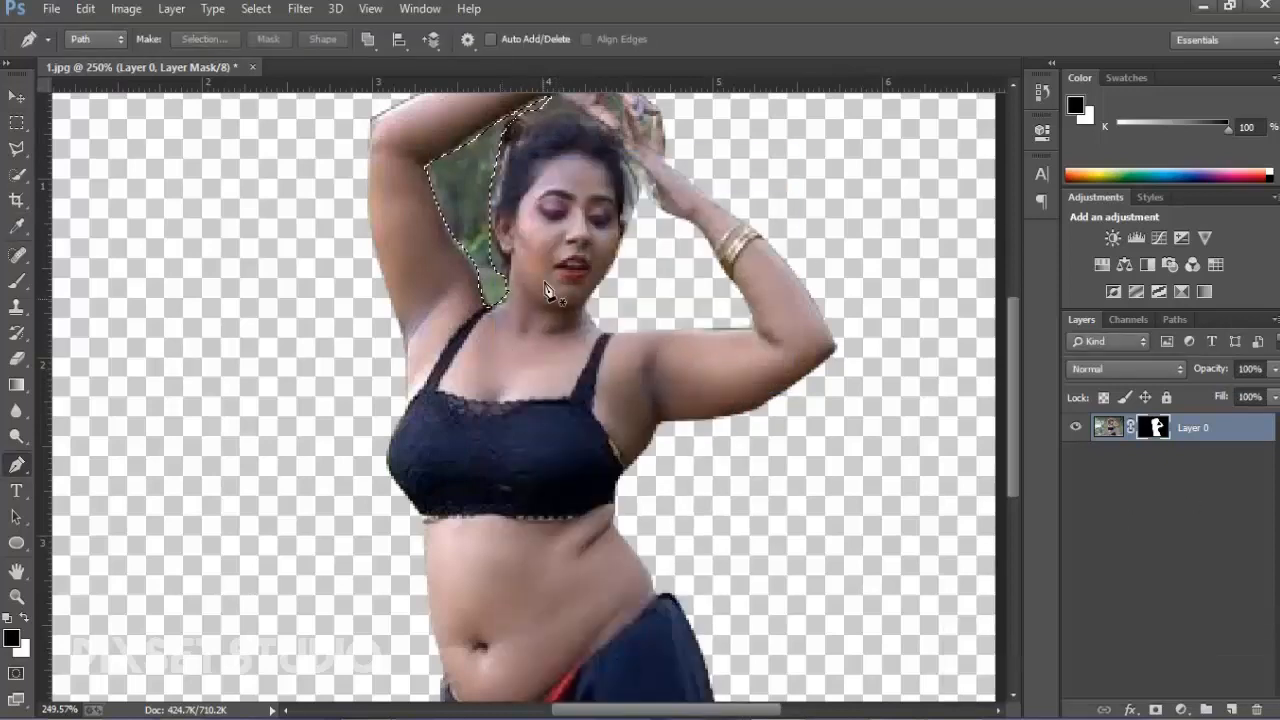
left_click(17, 281)
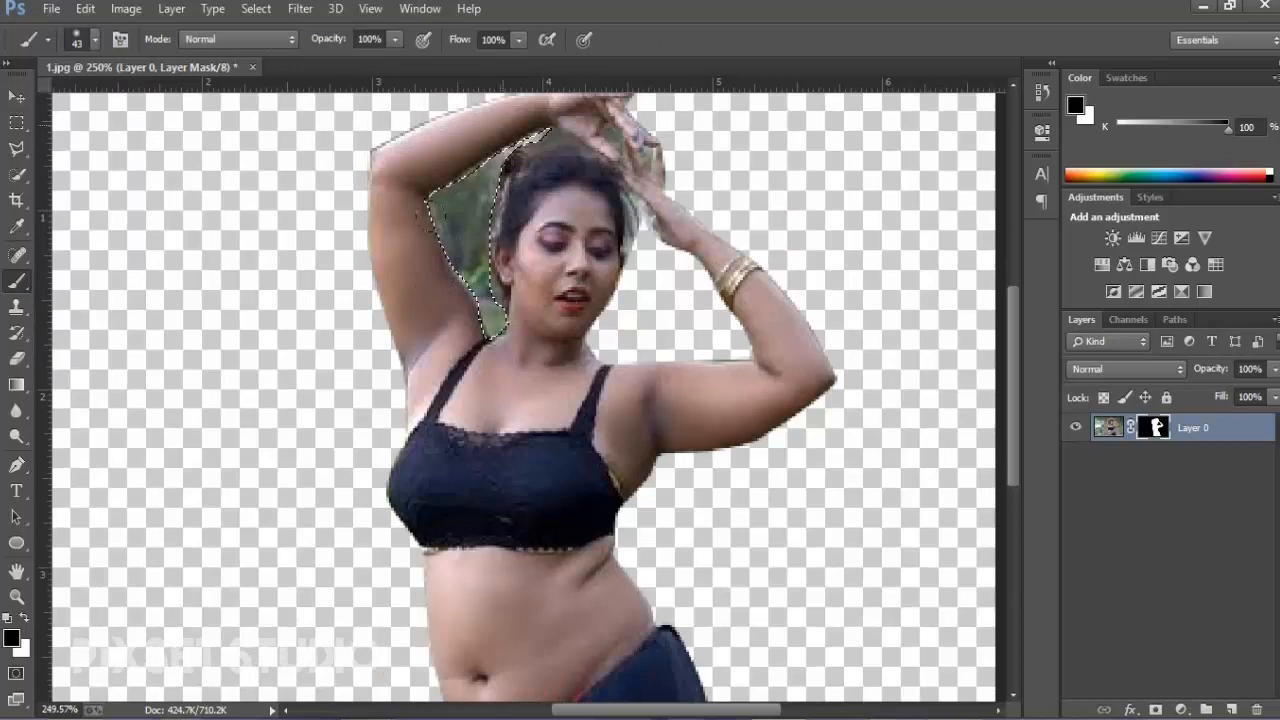
mouse_move(516, 152)
left_mouse_down()
mouse_move(440, 360)
mouse_move(519, 149)
left_mouse_up()
key("ctrl+d")
Load the layer mask as a selection and open Refine Edge for it.
scroll(719, 283, "up", 2)
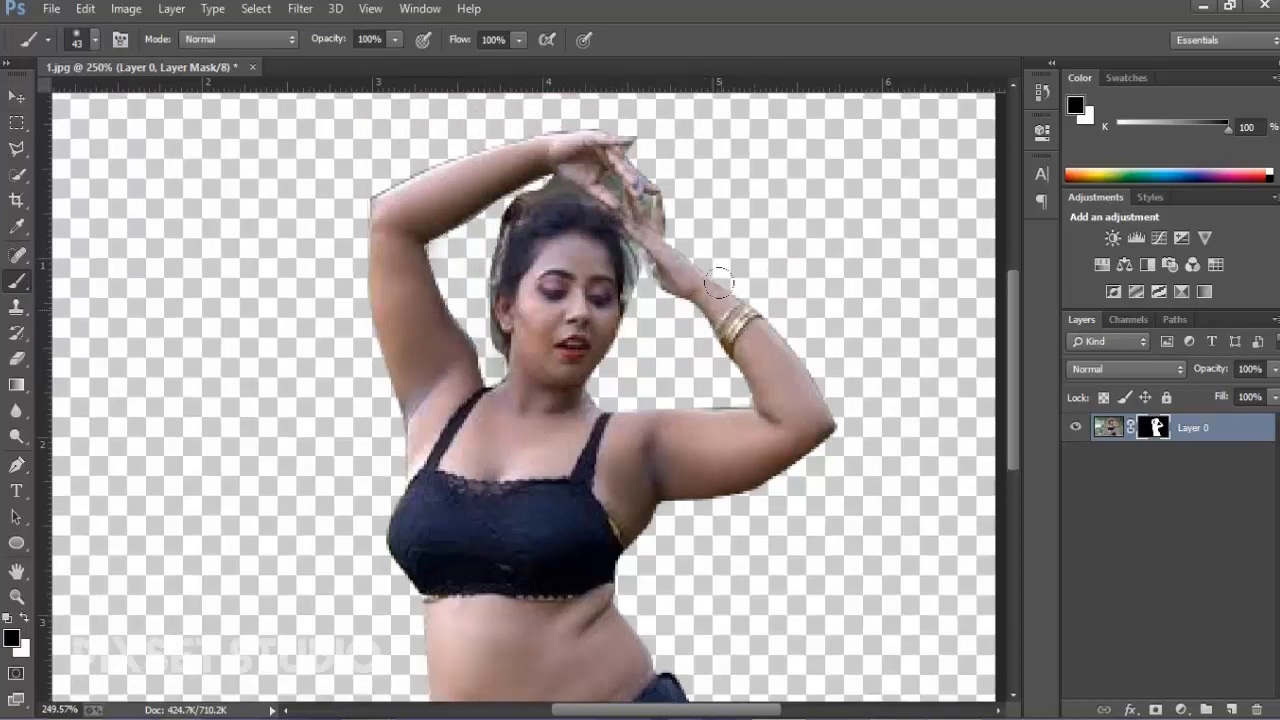
left_click(1157, 430, "ctrl")
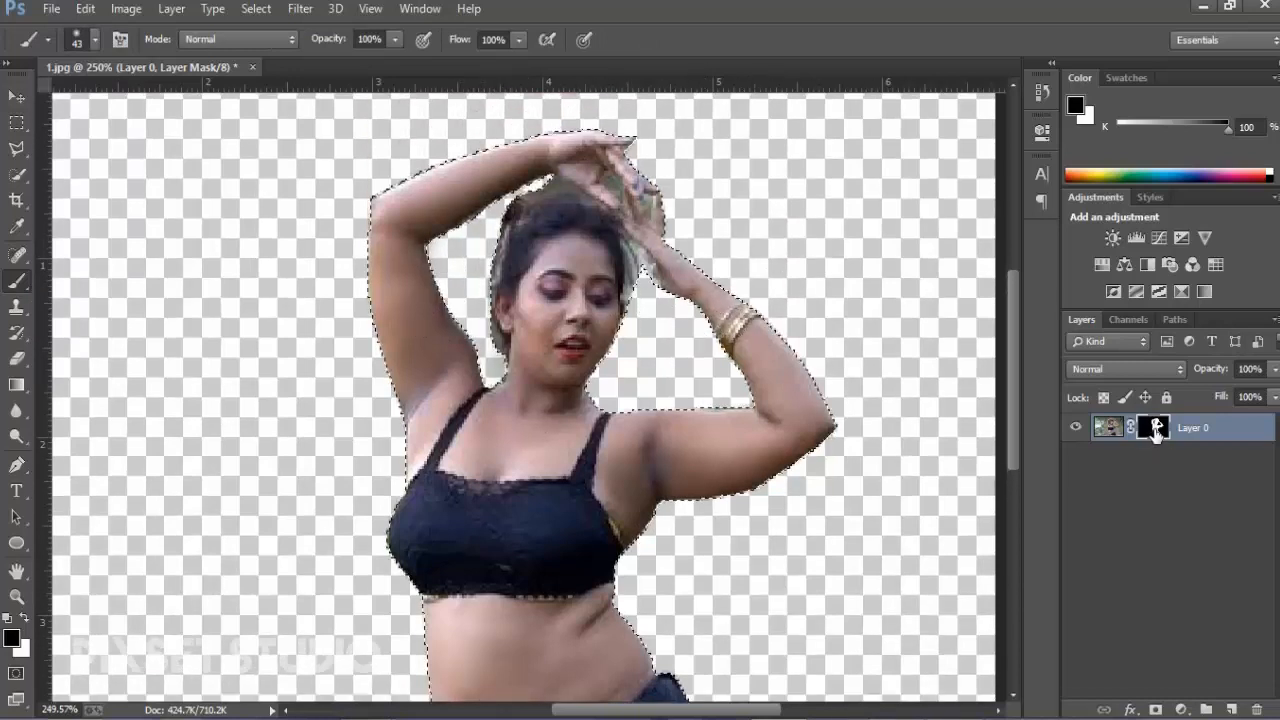
left_click(18, 178)
left_click(447, 39)
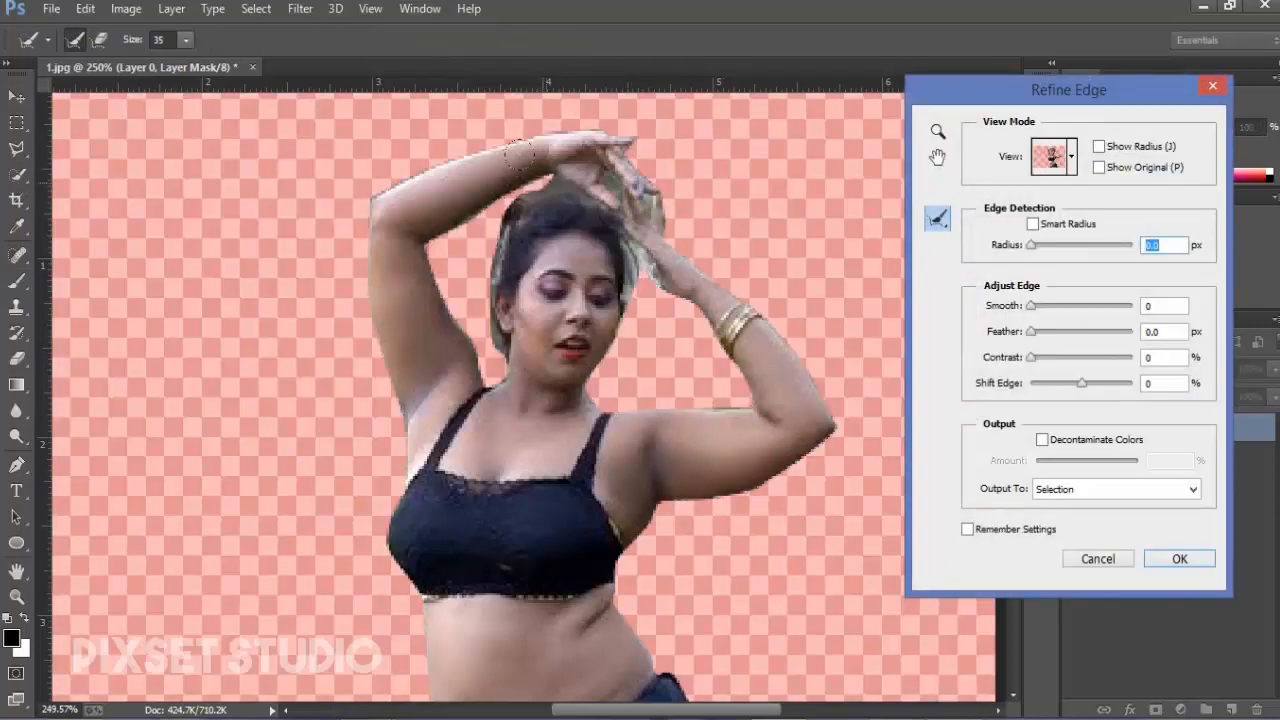
Refine the selection edge around the hair and between the fingers with the Refine Radius brush at size 10, and apply it.
left_click_drag(539, 183, 518, 188)
key("bracketleft")
left_click_drag(497, 230, 494, 342)
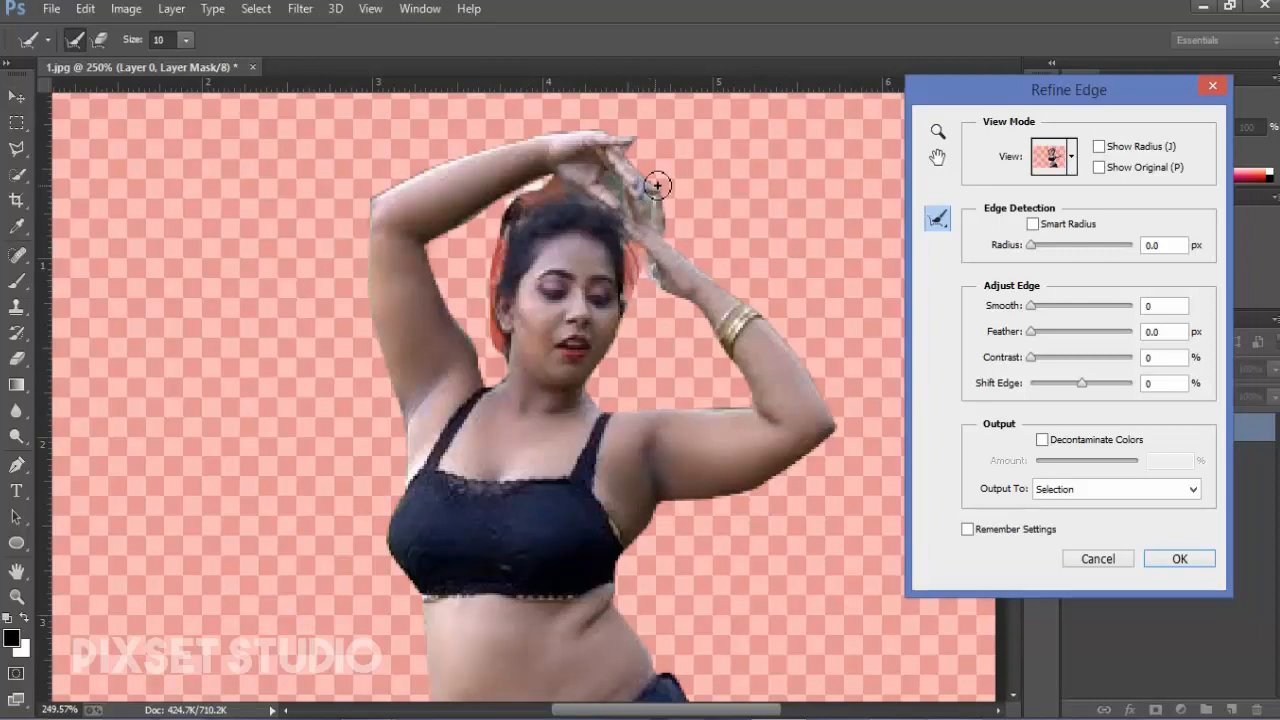
mouse_move(655, 202)
left_mouse_down()
mouse_move(654, 213)
mouse_move(626, 175)
left_mouse_up()
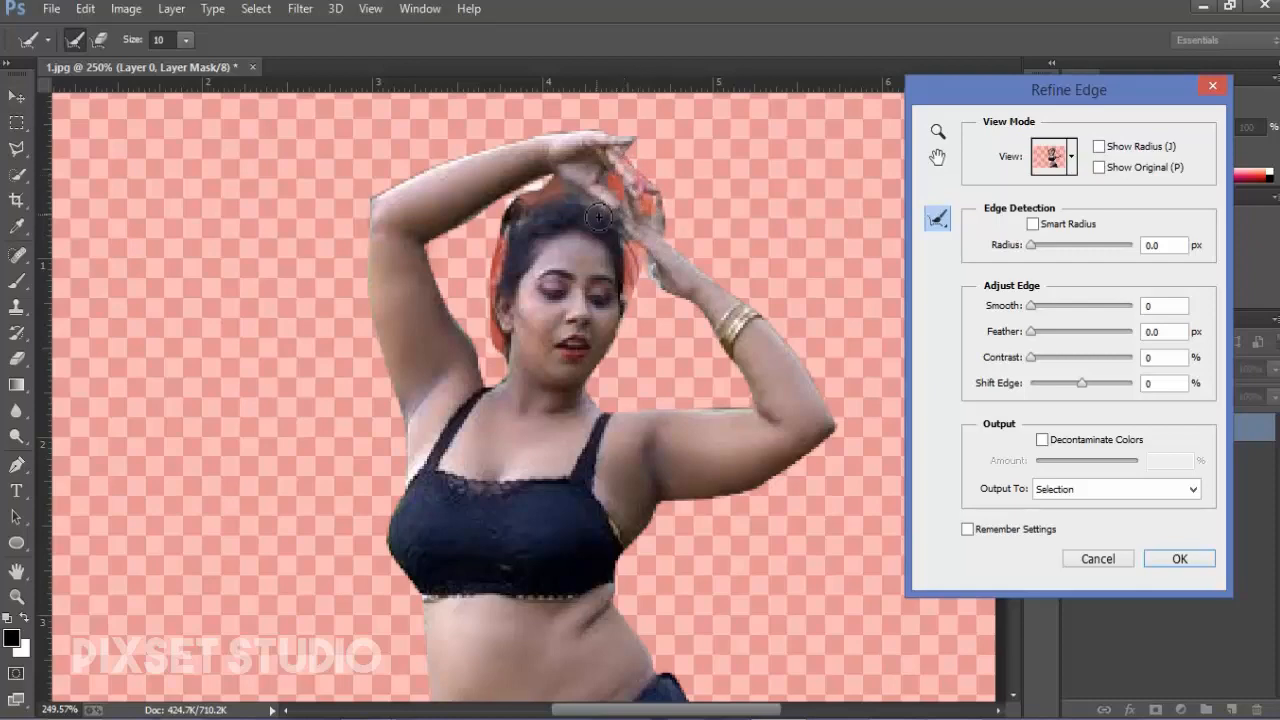
left_click(1181, 563)
Try to brush away the background fringe around the fingers and beside the face within the refined selection, undoing each stroke.
left_click(16, 286)
mouse_move(650, 200)
left_mouse_down()
mouse_move(625, 205)
mouse_move(600, 240)
left_mouse_up()
key("ctrl+z")
key("bracketleft")
key("bracketleft")
key("bracketleft")
key("bracketleft")
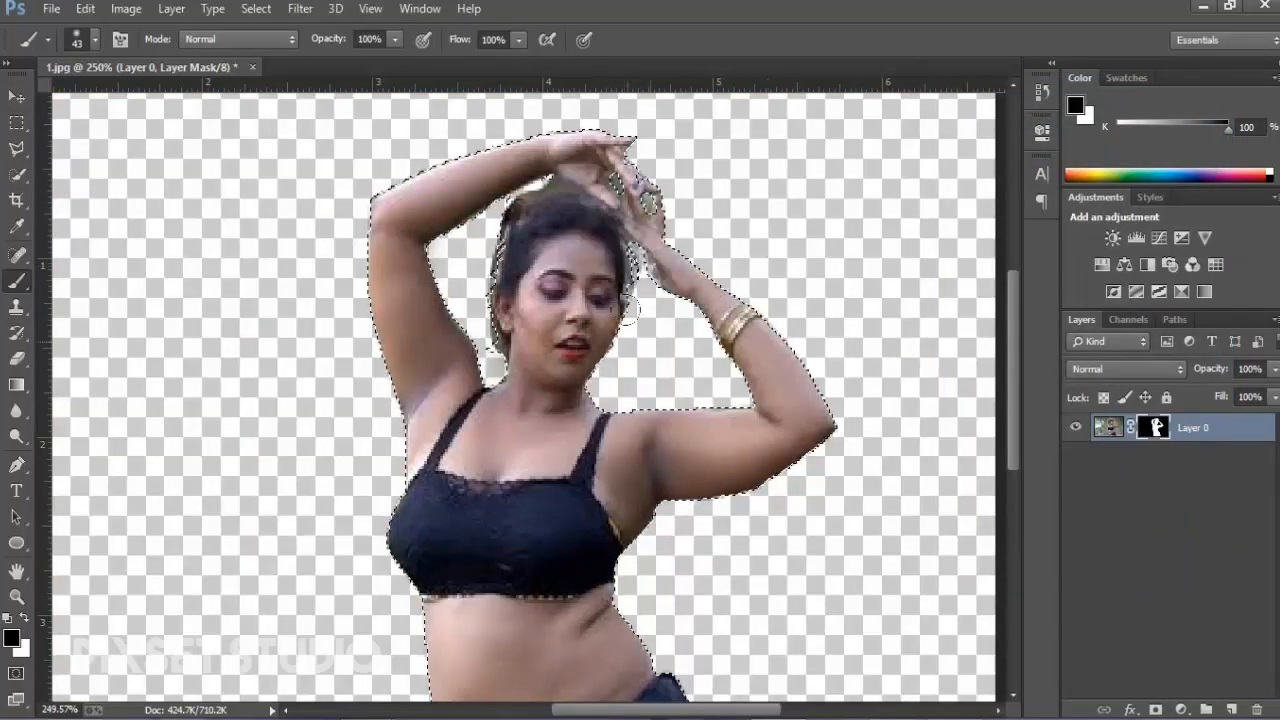
left_click_drag(626, 310, 640, 200)
key("ctrl+z")
Invert the selection, paint black on the mask over the fringe around the hair and fingers, and deselect.
left_click(256, 8)
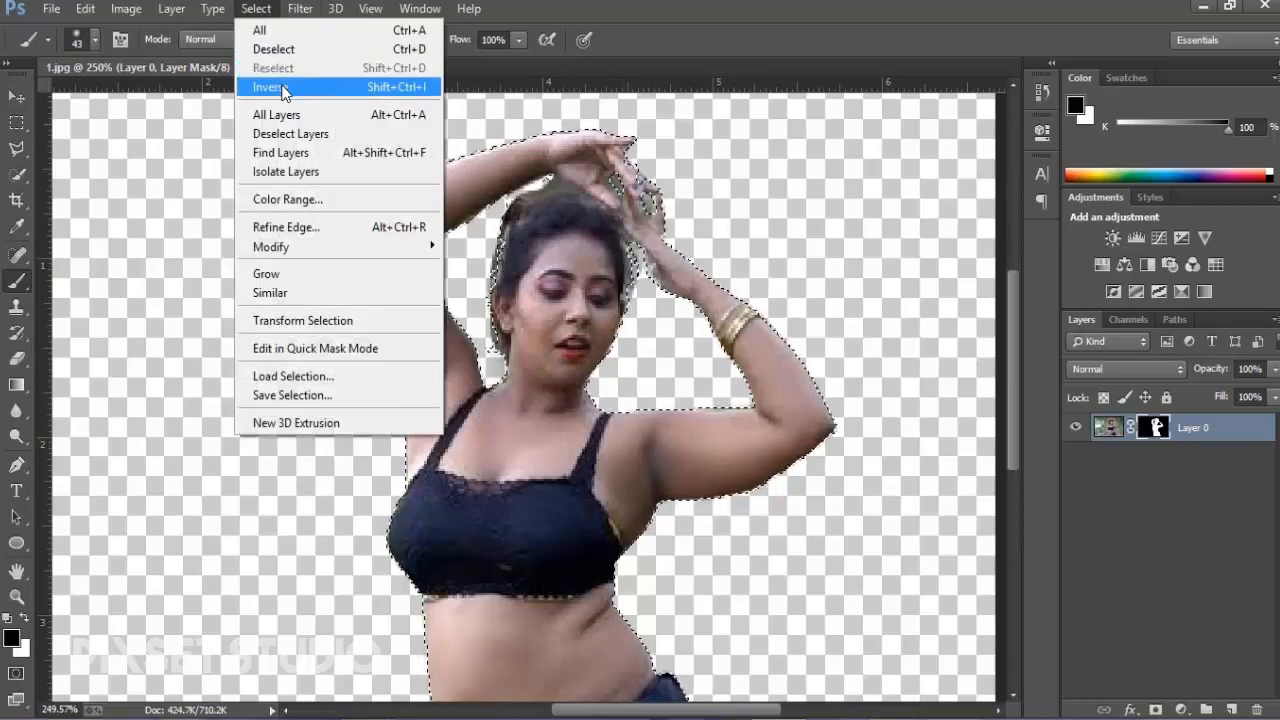
left_click(283, 88)
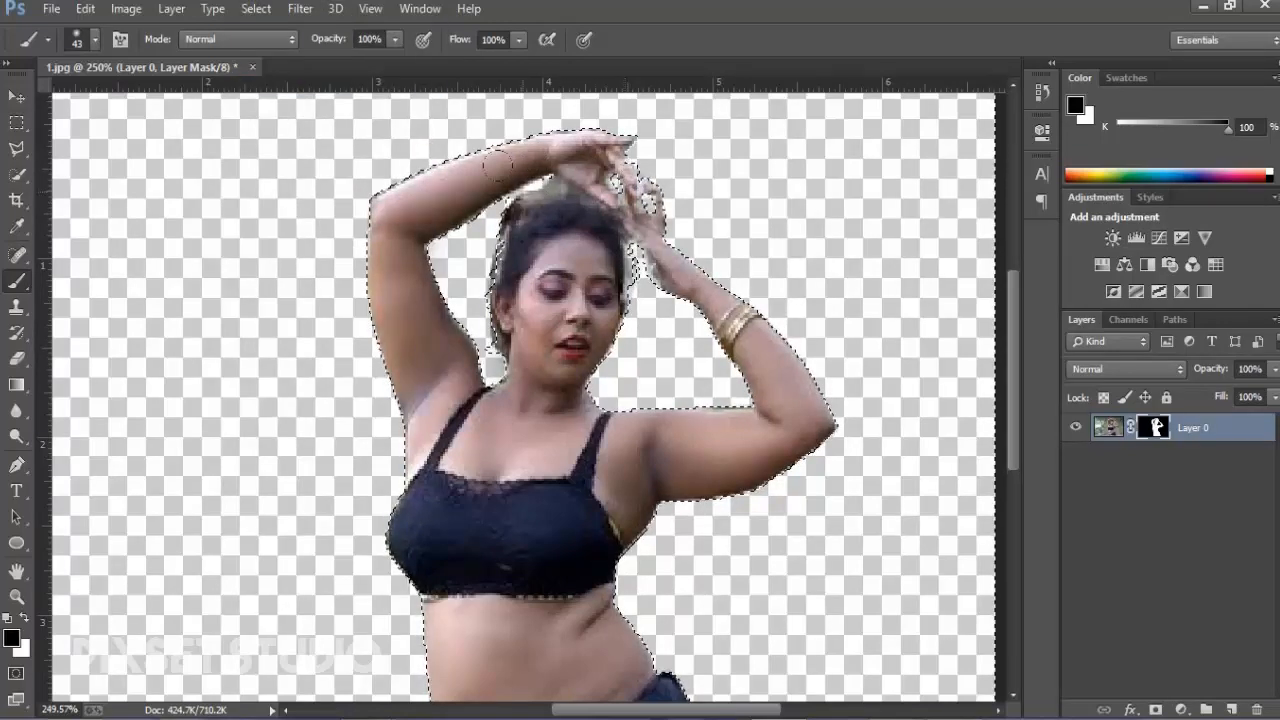
mouse_move(500, 185)
left_mouse_down()
mouse_move(471, 315)
mouse_move(490, 350)
left_mouse_up()
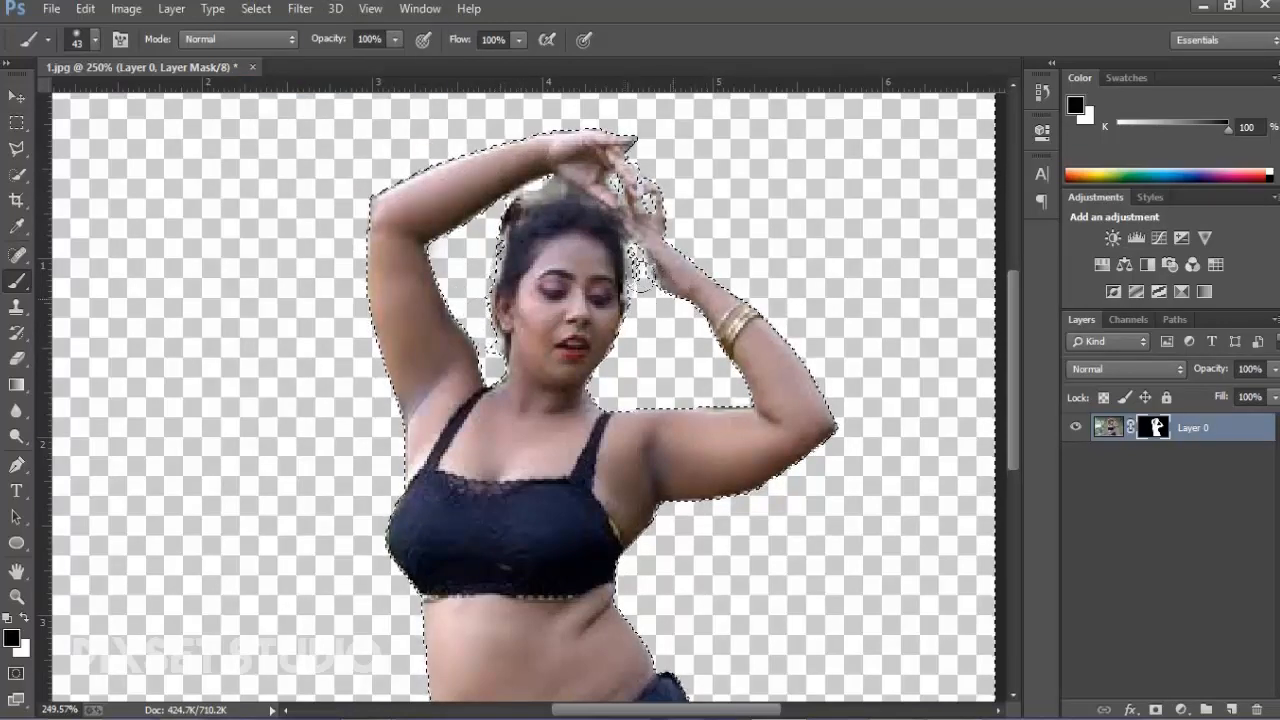
scroll(645, 285, "down", 3)
key("ctrl+d")
left_click(16, 98)
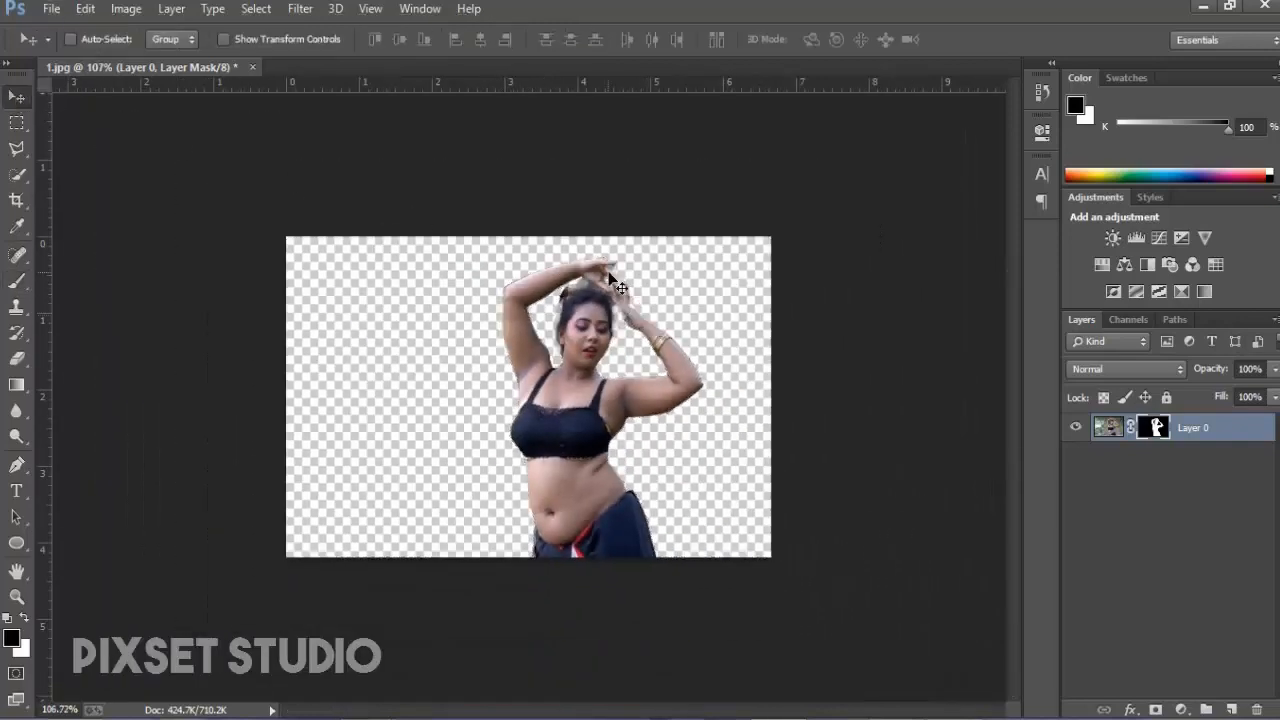
Reduce the brush to 7 px and touch up the layer mask around the top of the hair.
scroll(594, 294, "up", 3)
left_click(22, 282)
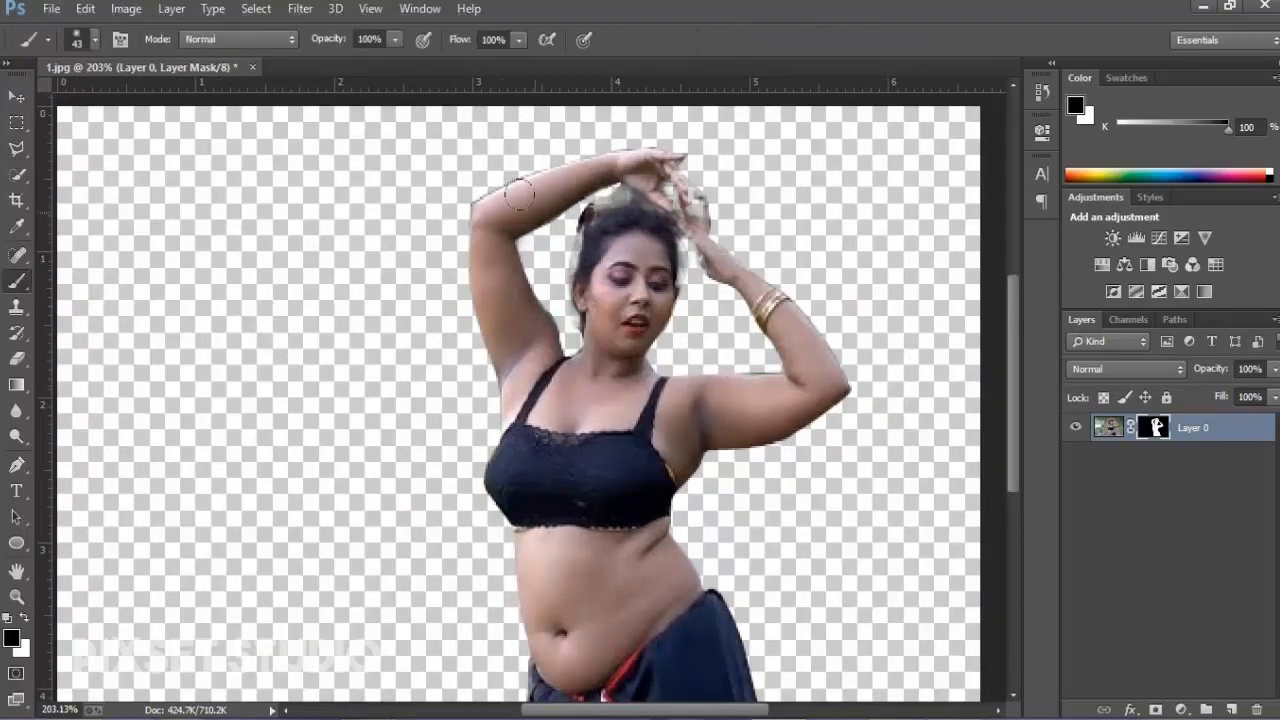
key("bracketleft")
key("bracketleft")
key("bracketleft")
key("bracketleft")
key("bracketleft")
key("bracketleft")
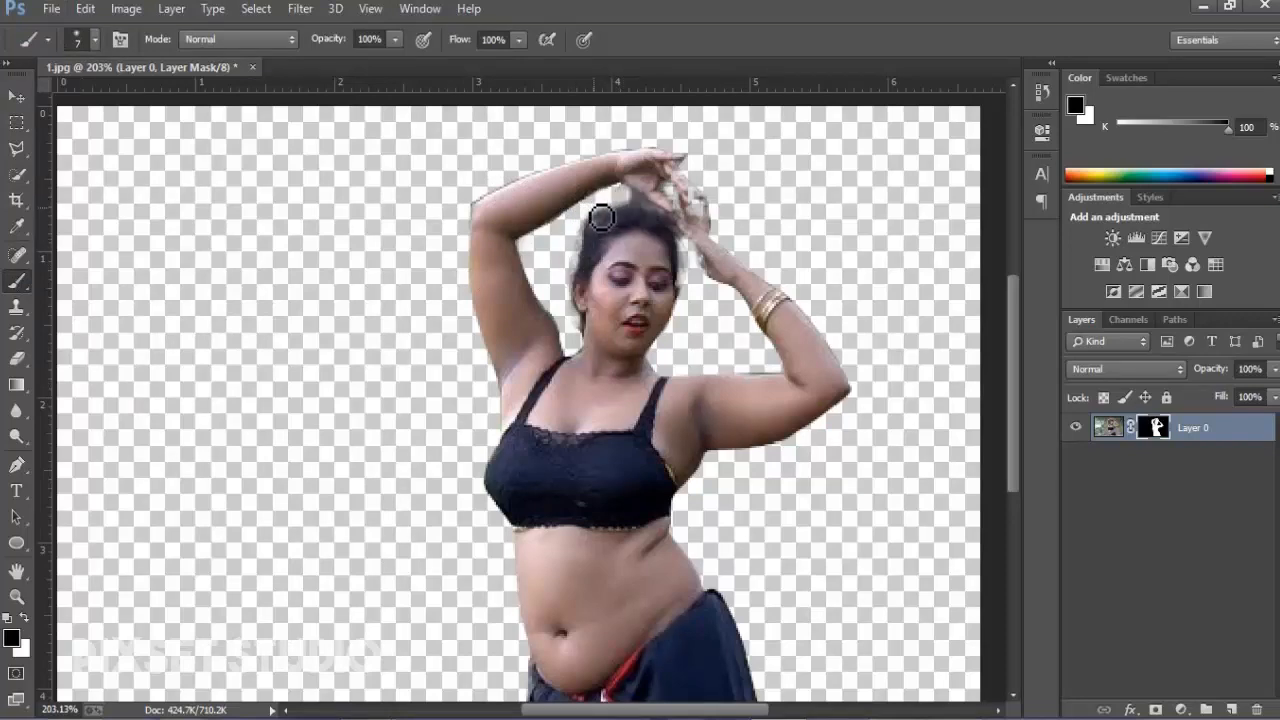
scroll(694, 300, "down", 5)
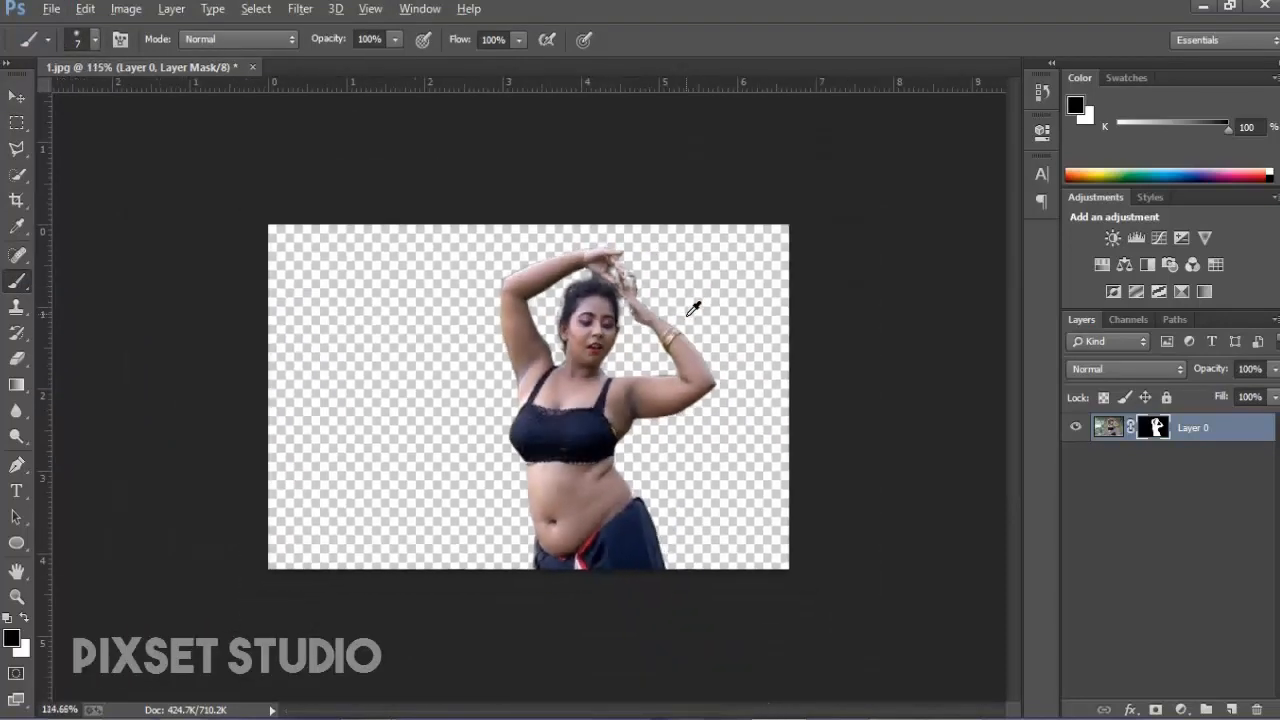
left_click(16, 96)
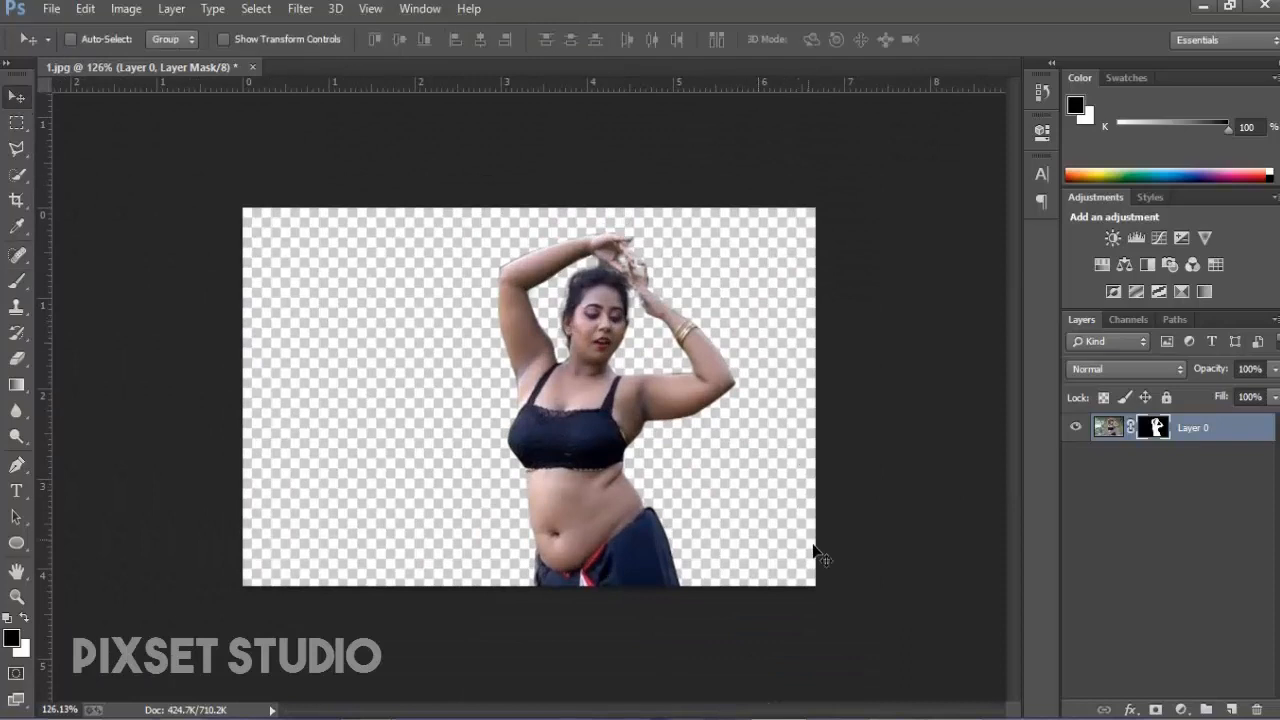
Switch to File Explorer and place the romesoft-13 image from the folder into the 1.jpg document.
mouse_move(368, 719)
left_click(292, 648)
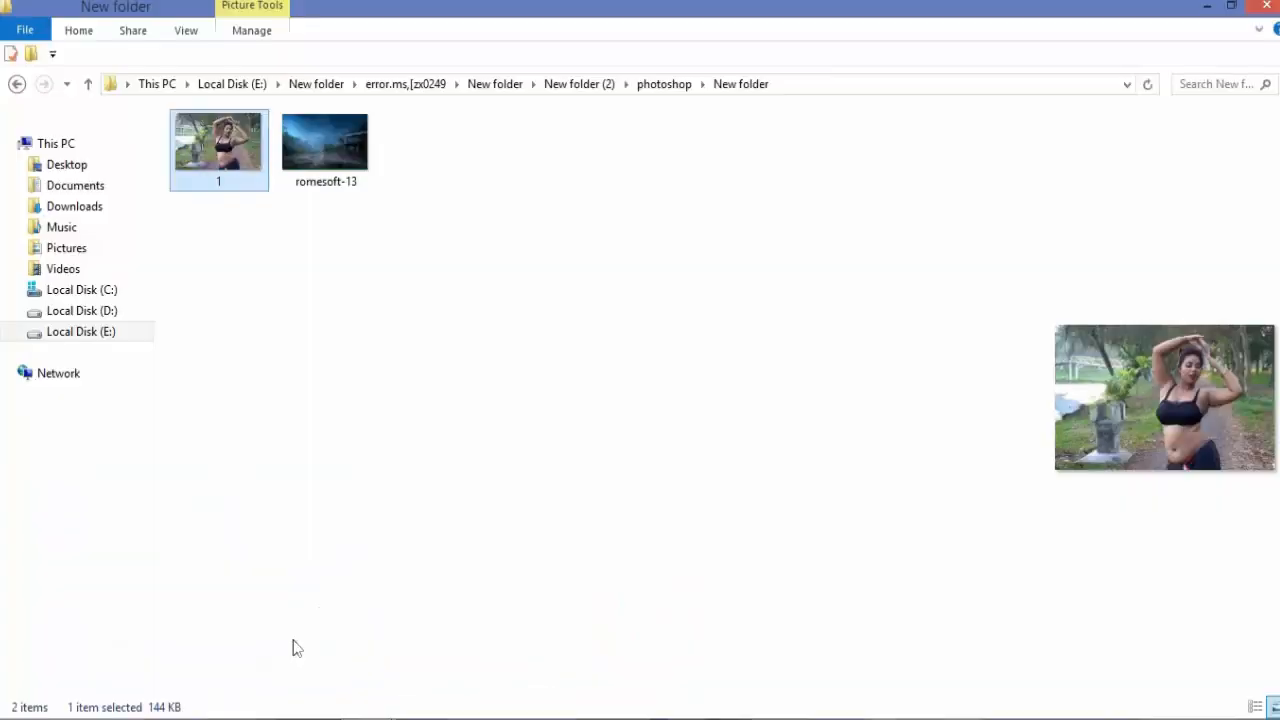
left_click_drag(324, 147, 652, 537)
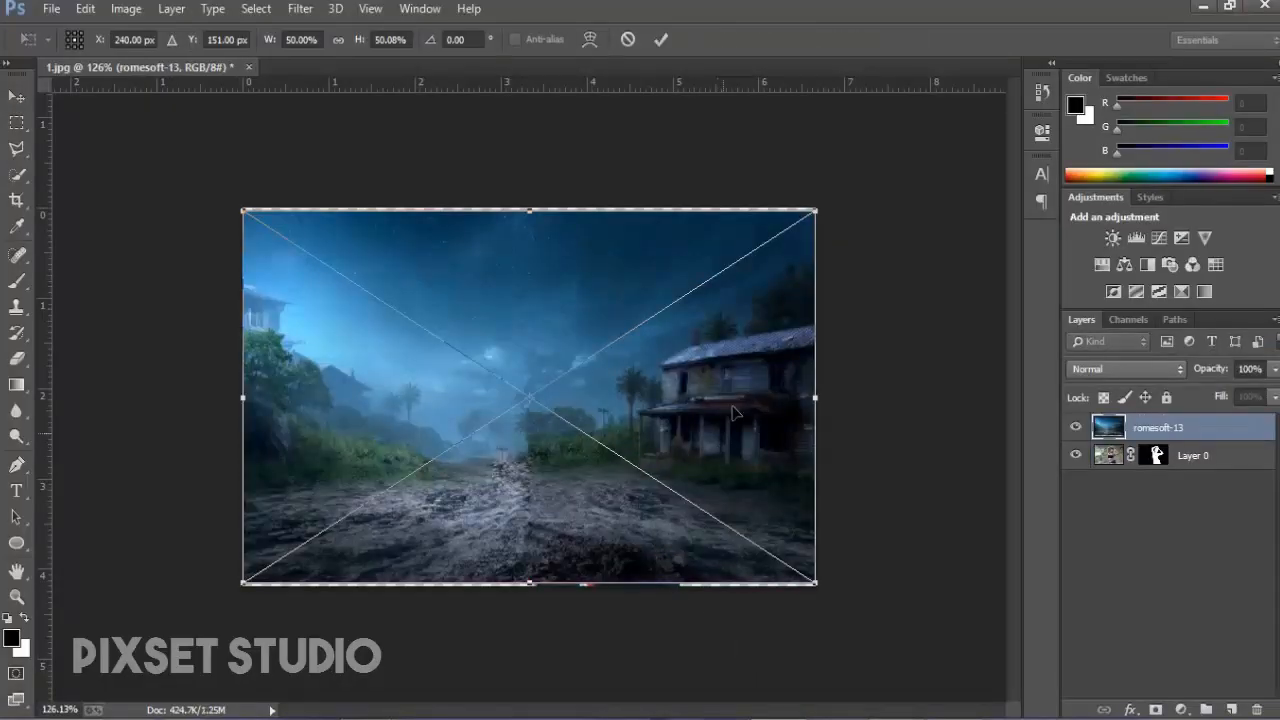
Stretch the placed romesoft-13 image to fill the canvas and move its layer below Layer 0.
left_click_drag(817, 214, 823, 207)
left_click(663, 40)
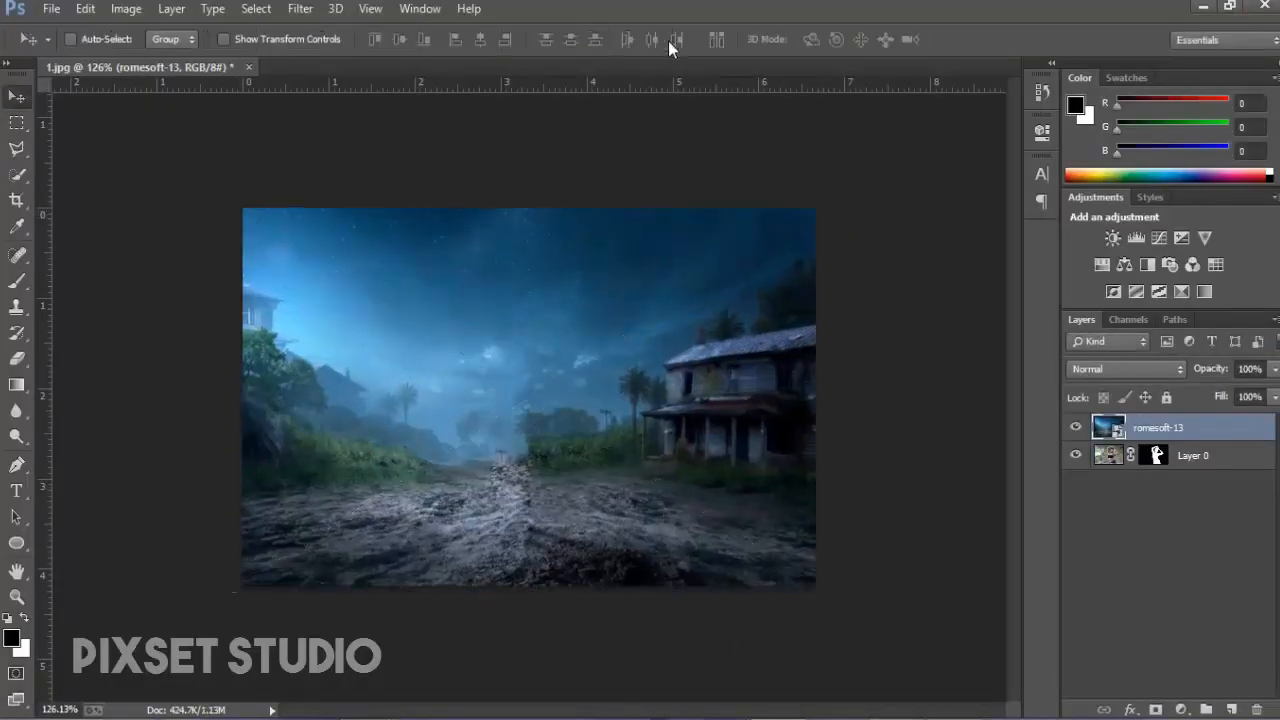
left_click_drag(1197, 427, 1185, 463)
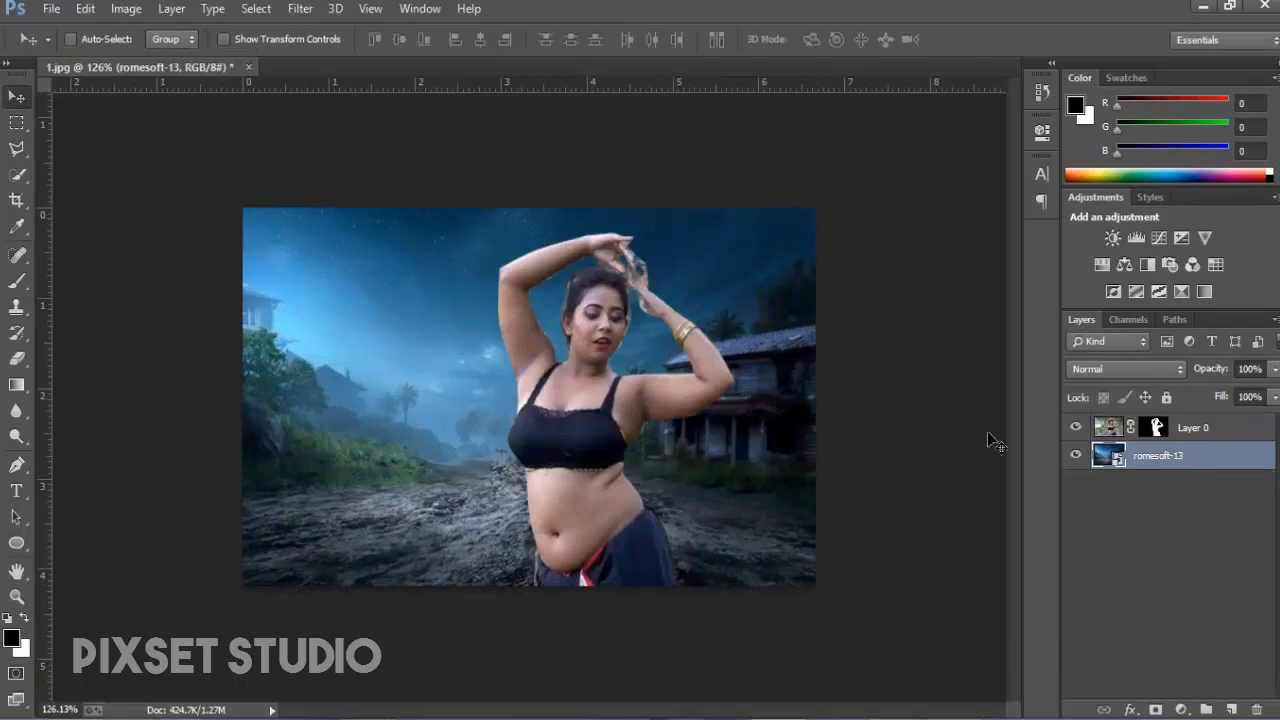
scroll(656, 425, "down", 1)
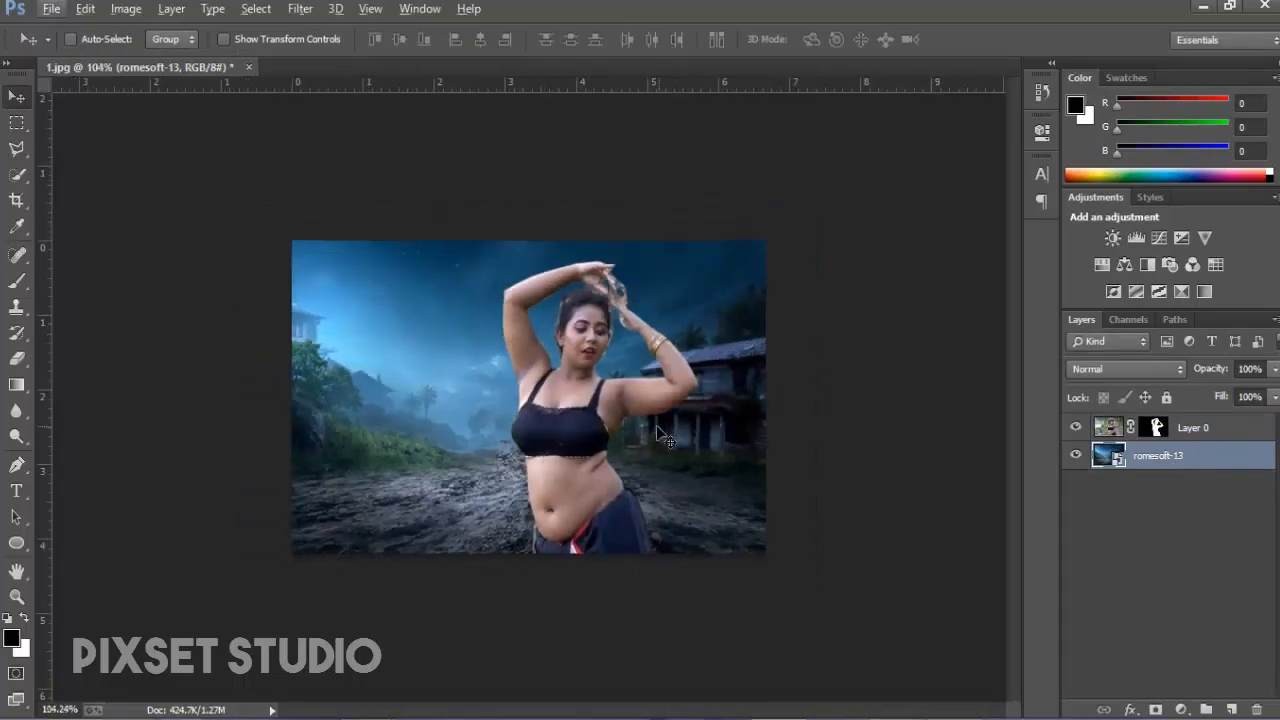
left_click(223, 39)
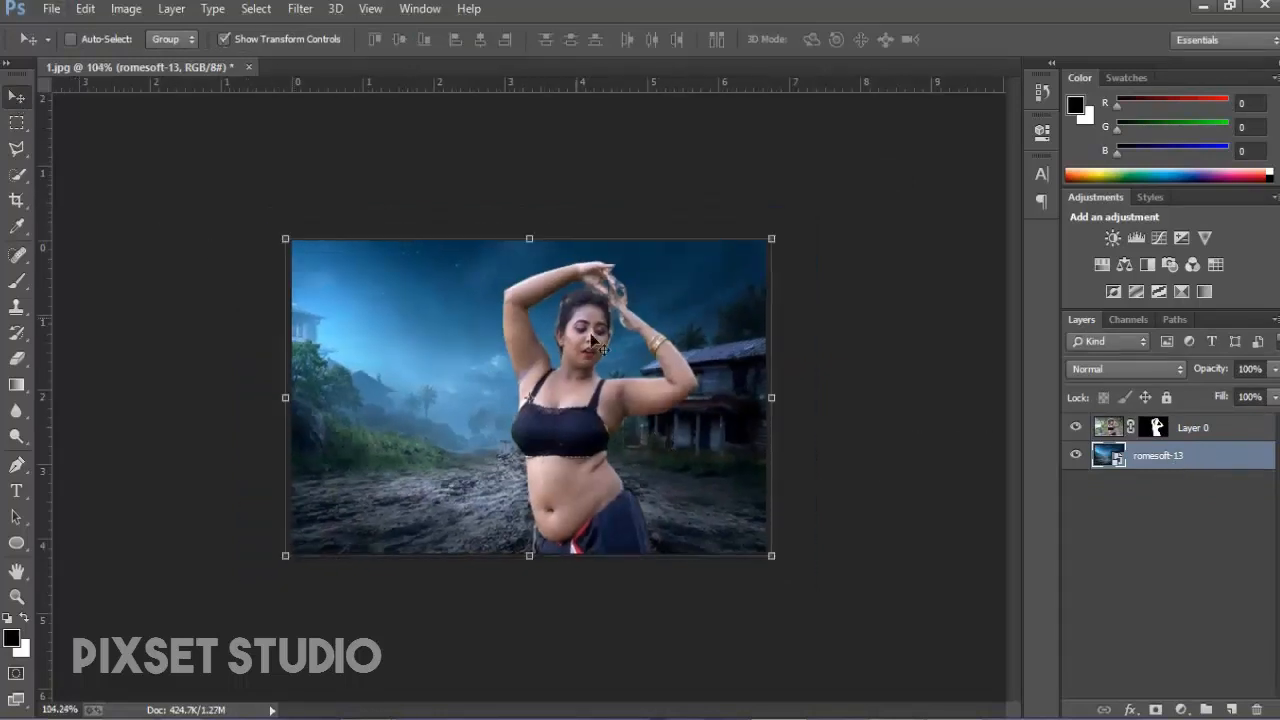
left_click_drag(686, 461, 698, 469)
left_click(240, 44)
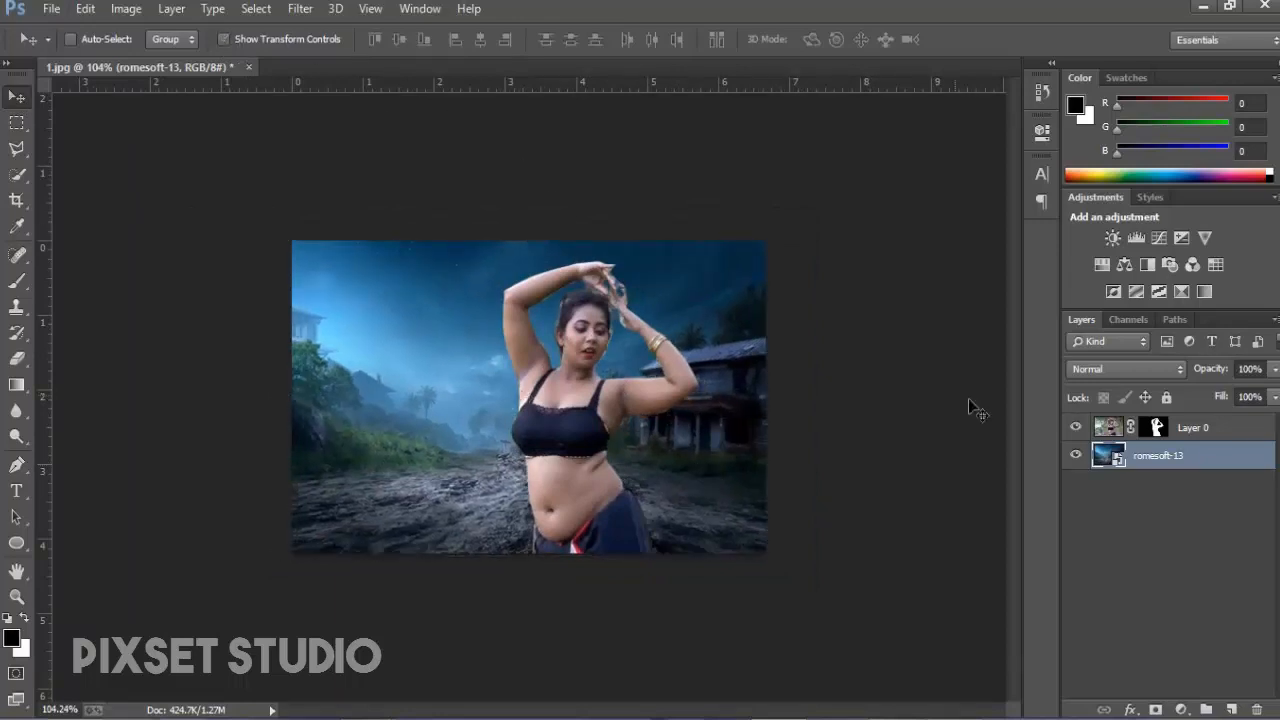
Scale Layer 0 to about 91% and move the woman left and down until she meets the canvas's lower edge.
left_click(1206, 428)
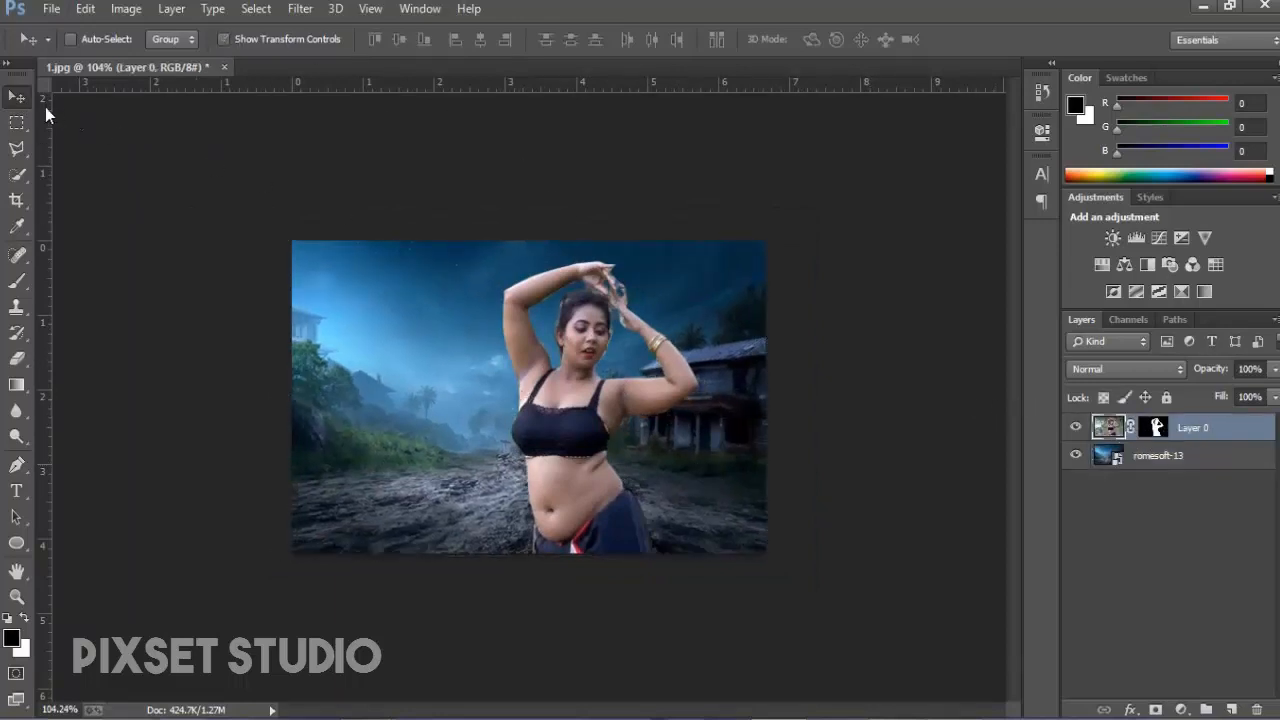
left_click(224, 39)
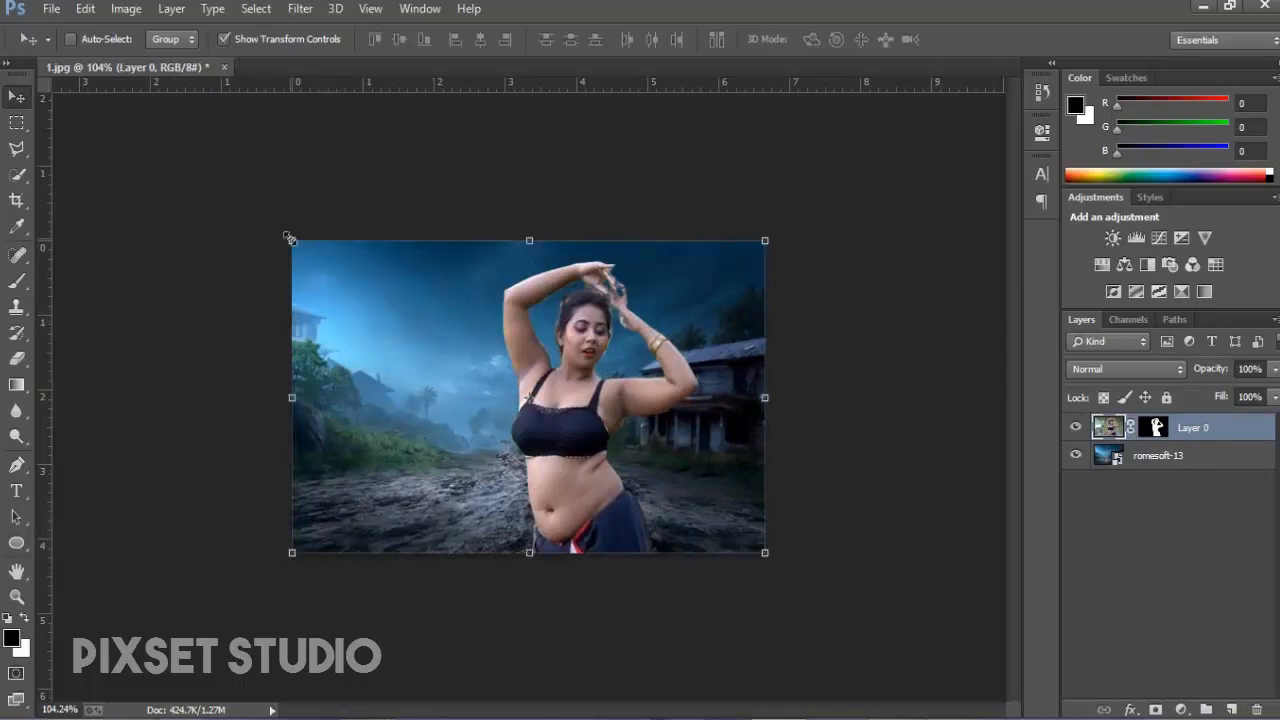
left_click_drag(292, 241, 311, 253)
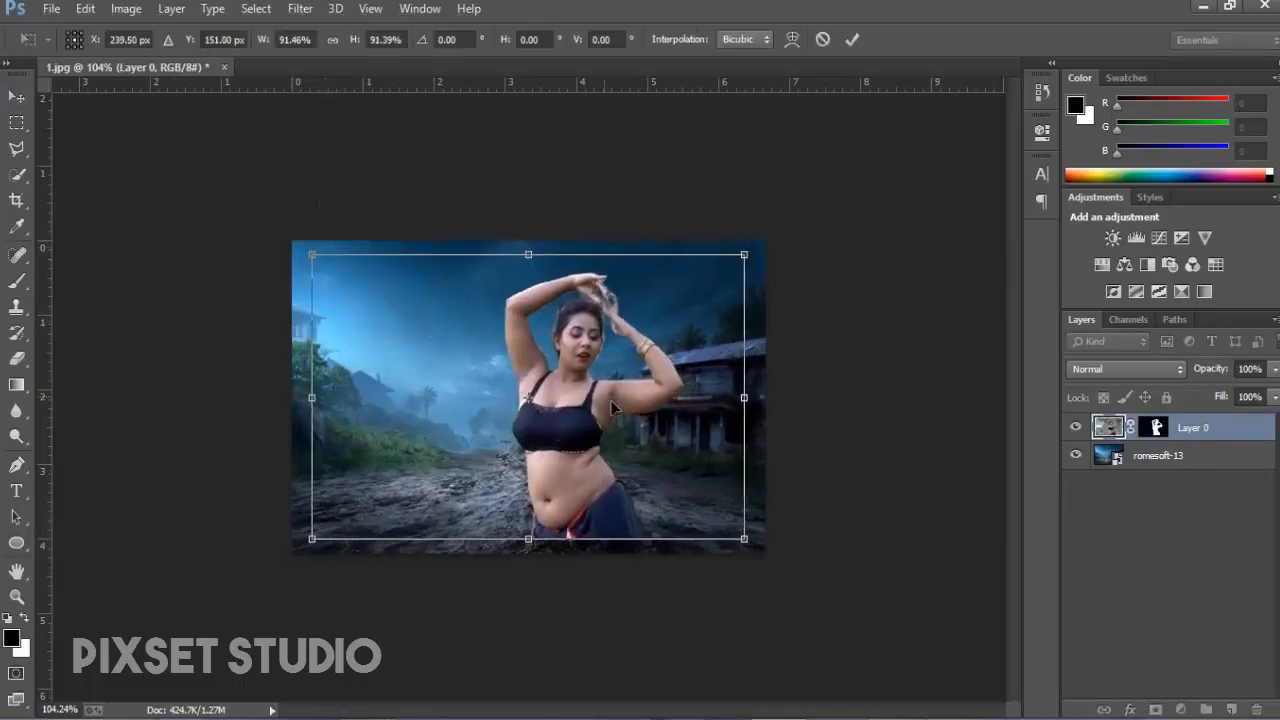
left_click_drag(609, 412, 569, 428)
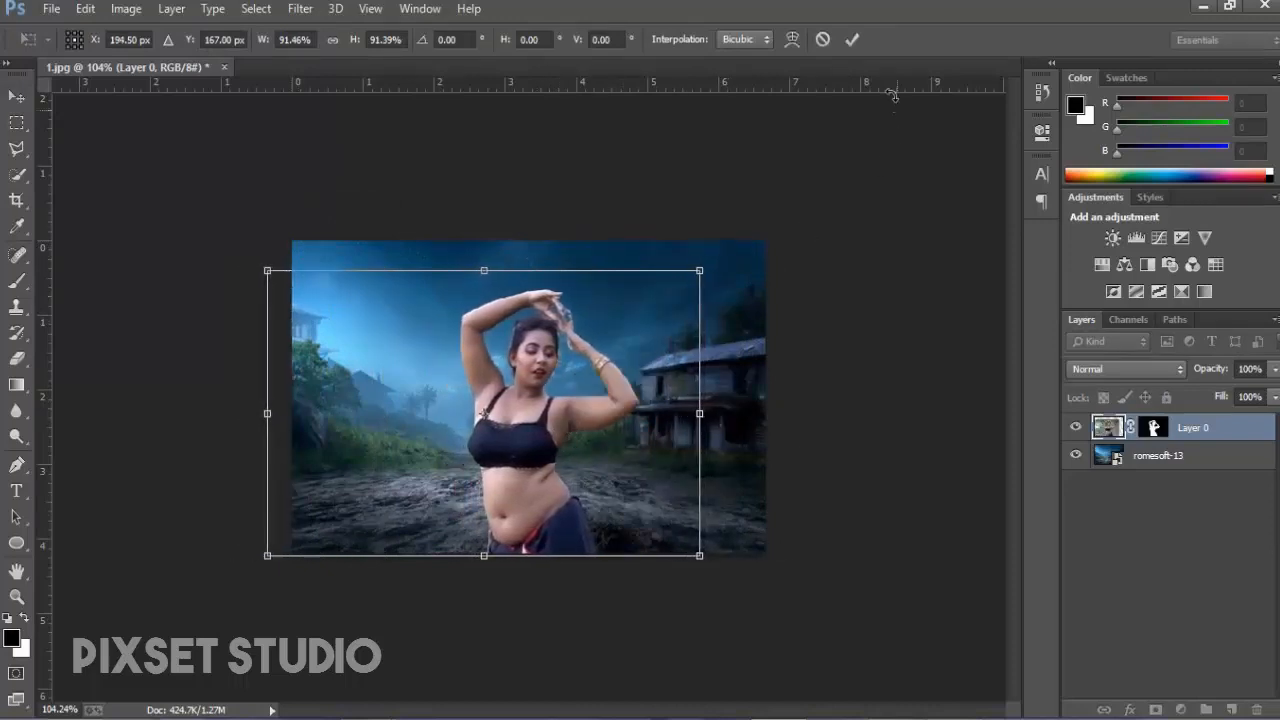
left_click(852, 39)
left_click(224, 39)
Add a Curves adjustment layer above Layer 0 and clip it to that layer.
scroll(598, 392, "up", 3)
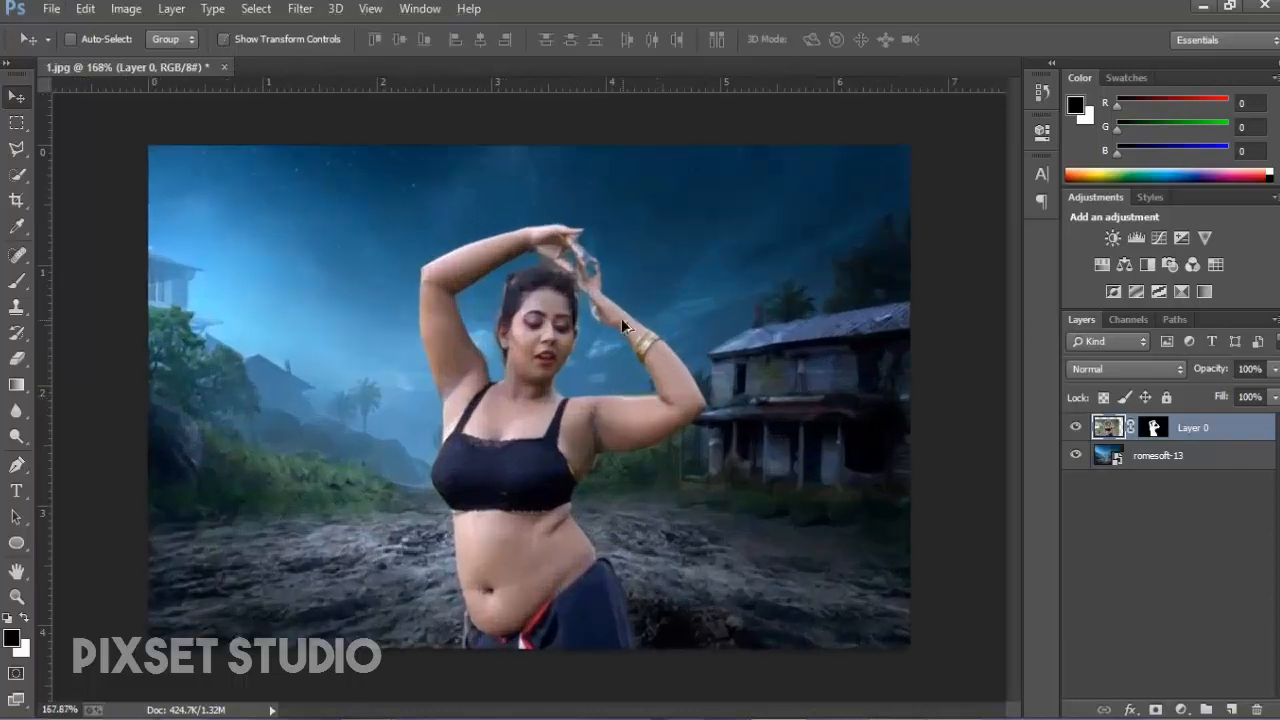
scroll(625, 360, "down", 2)
scroll(700, 430, "up", 1)
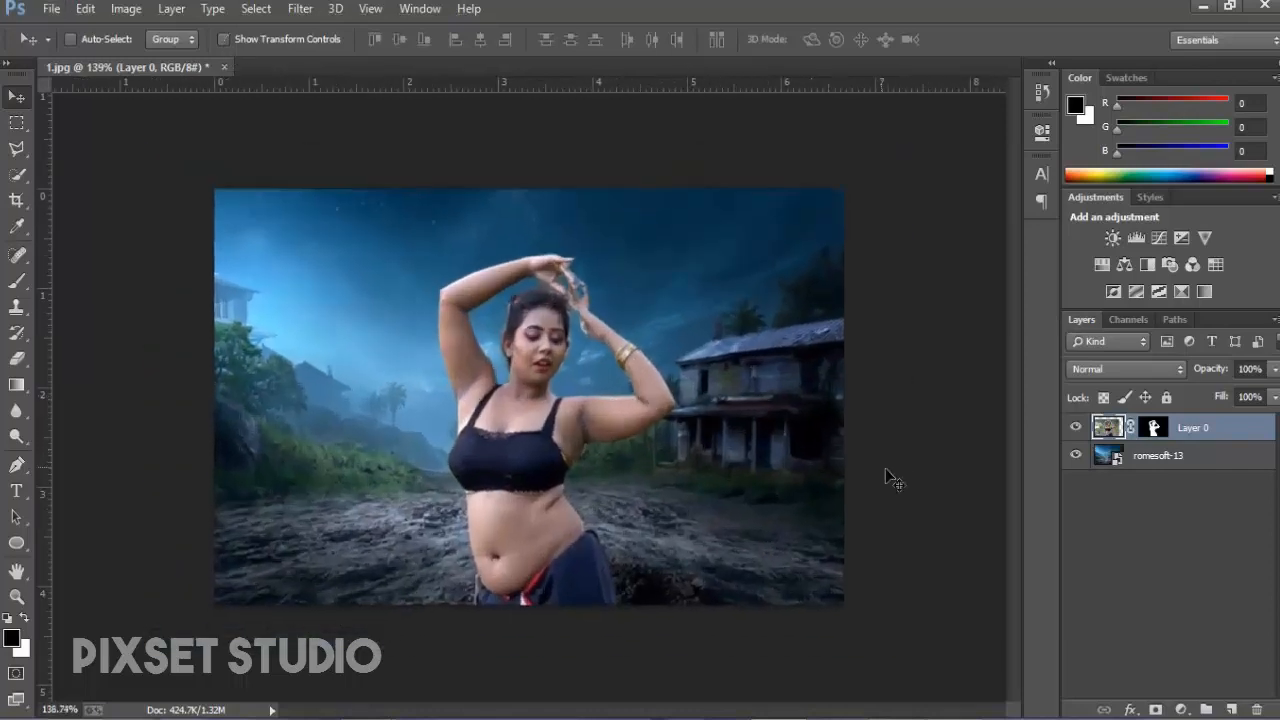
left_click(1182, 709)
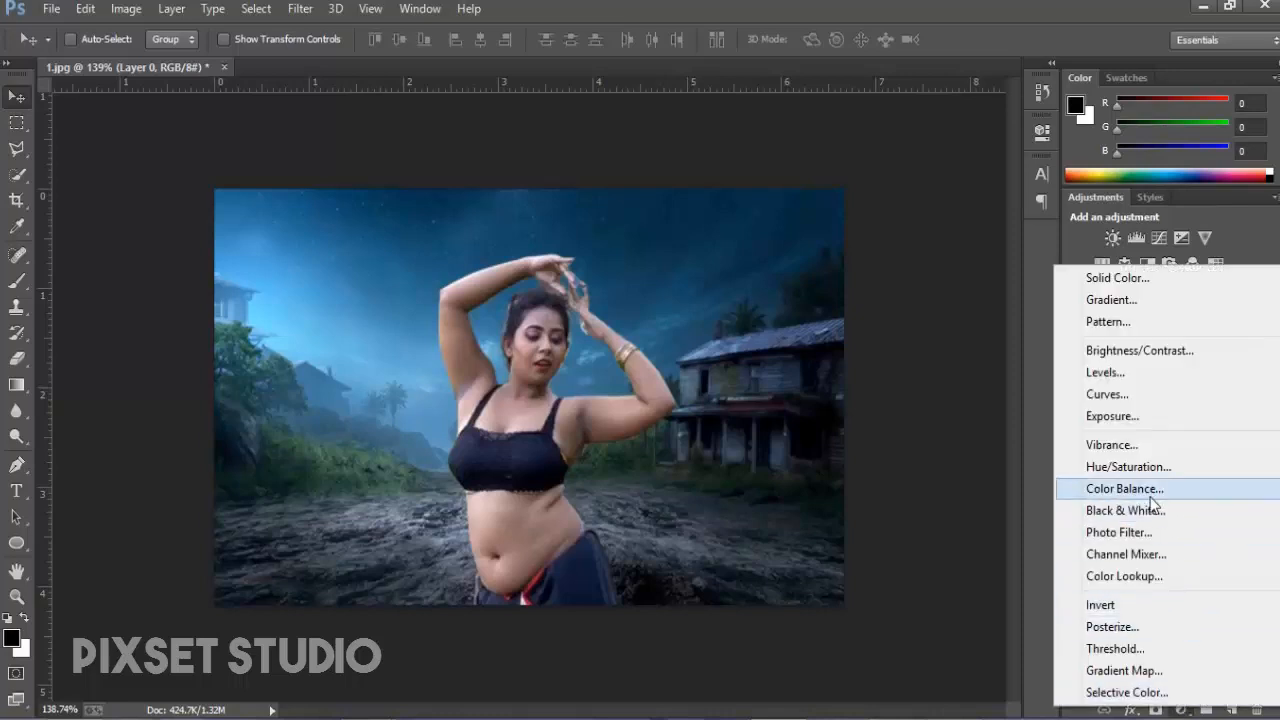
left_click(1107, 394)
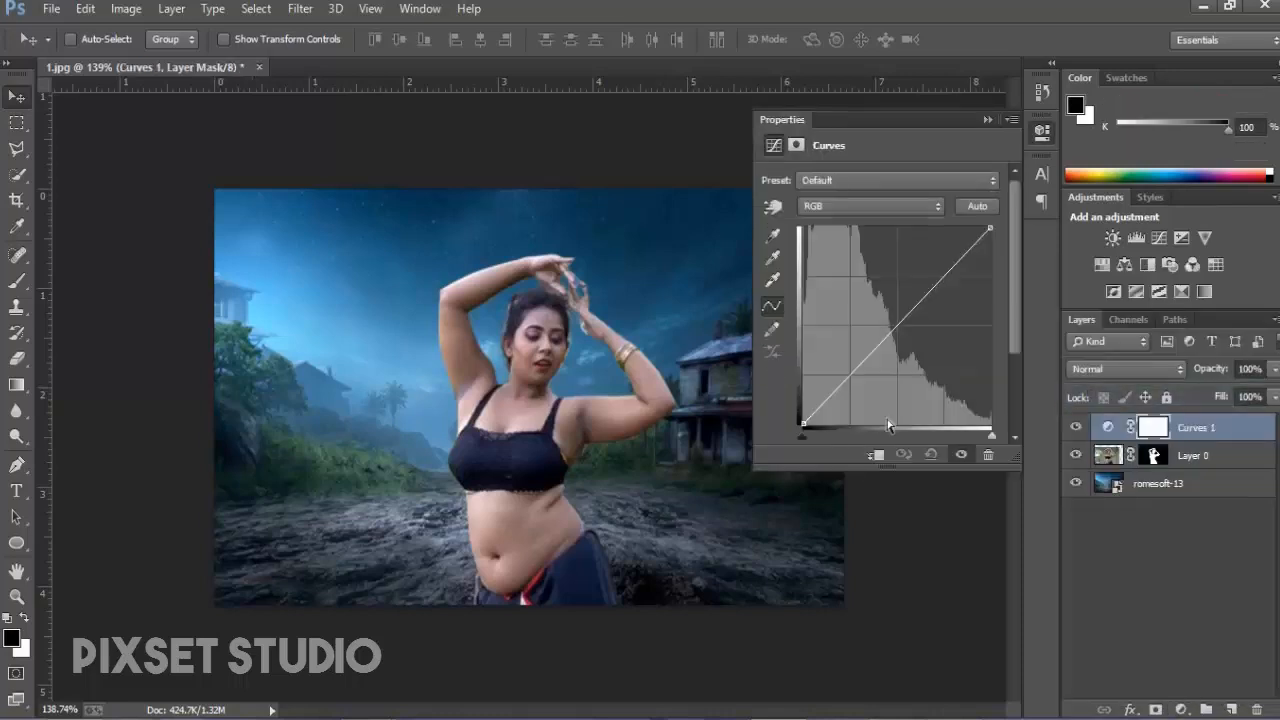
left_click(874, 456)
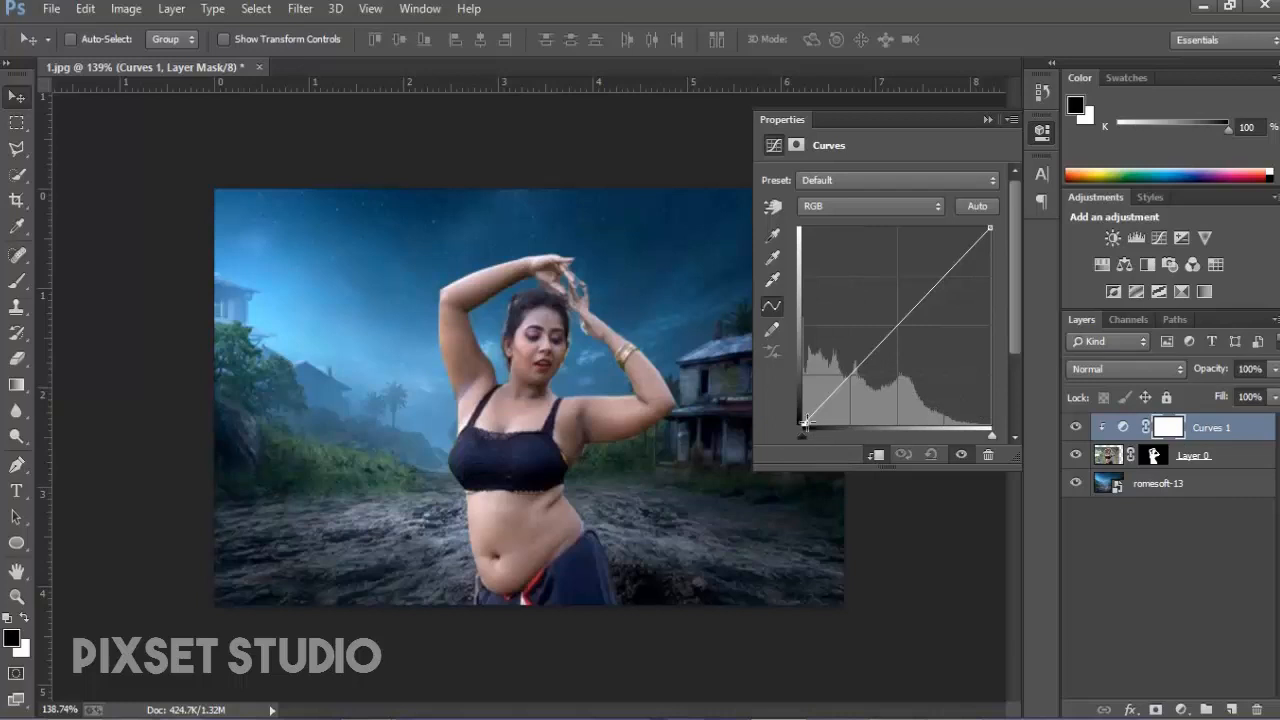
Increase the woman's contrast by pulling the RGB curve's black and white points inward and adding a midtone point.
left_click_drag(806, 422, 827, 424)
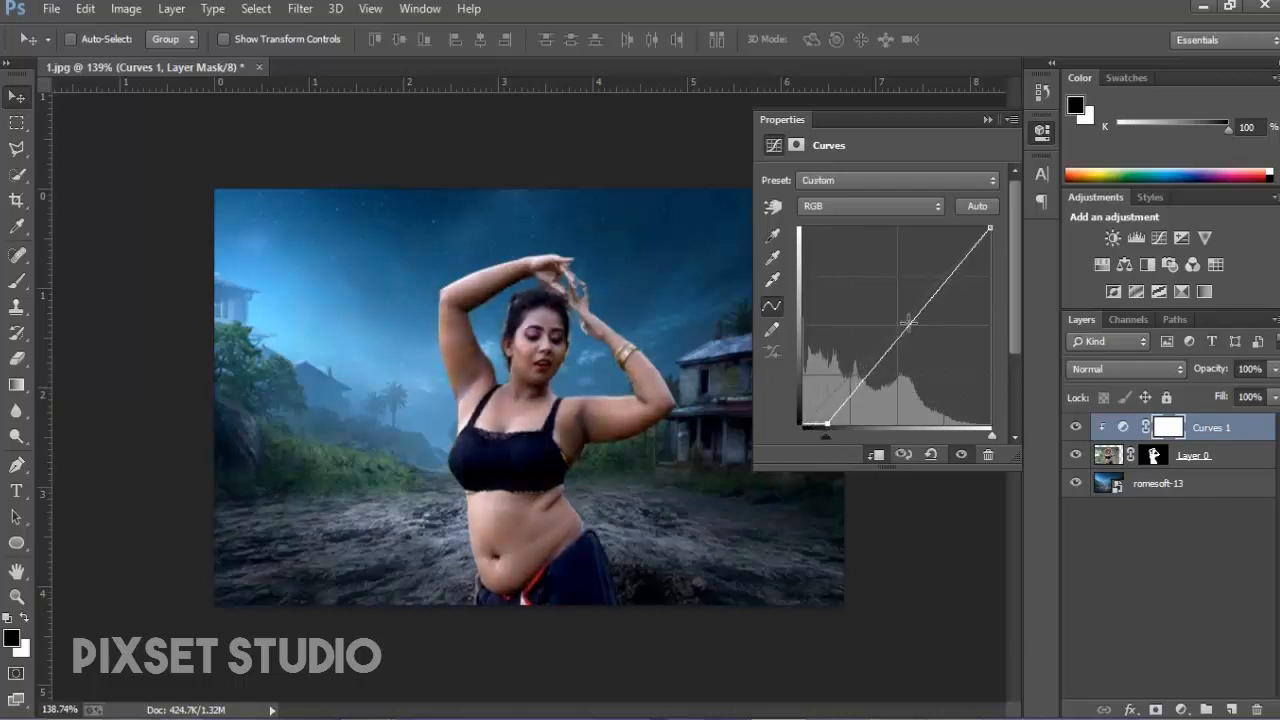
left_click_drag(992, 231, 973, 229)
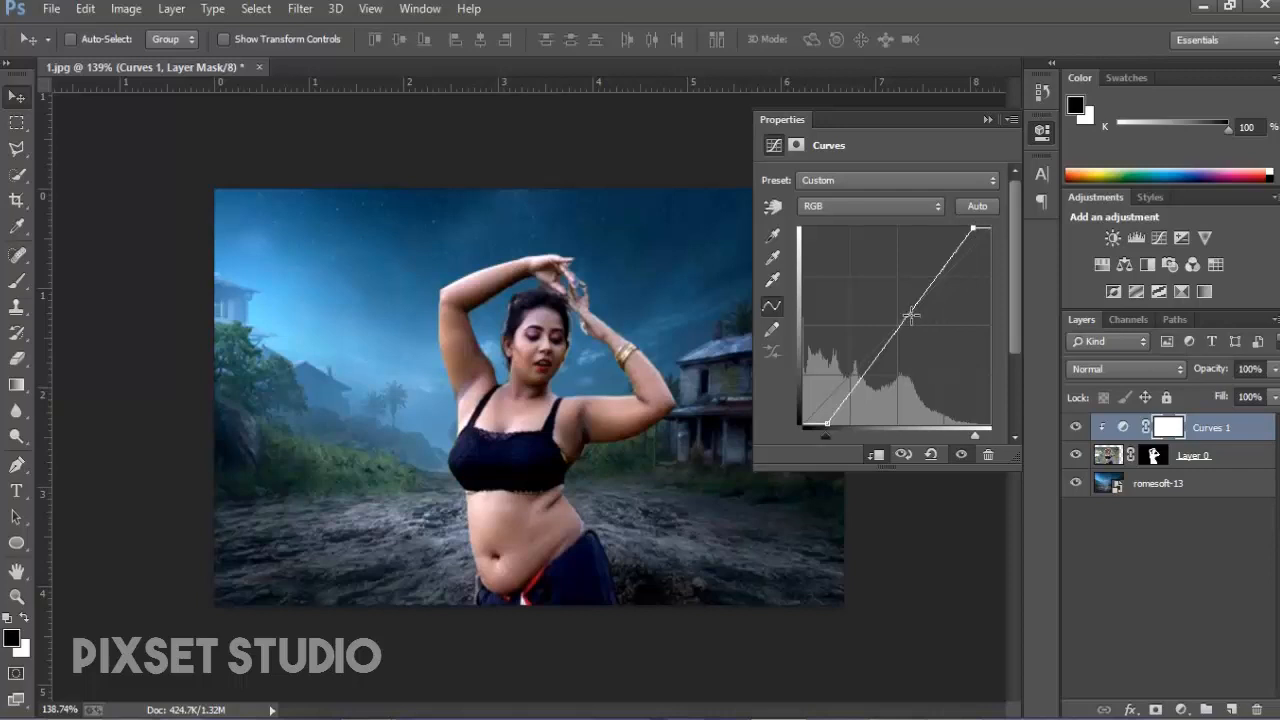
left_click_drag(911, 316, 907, 318)
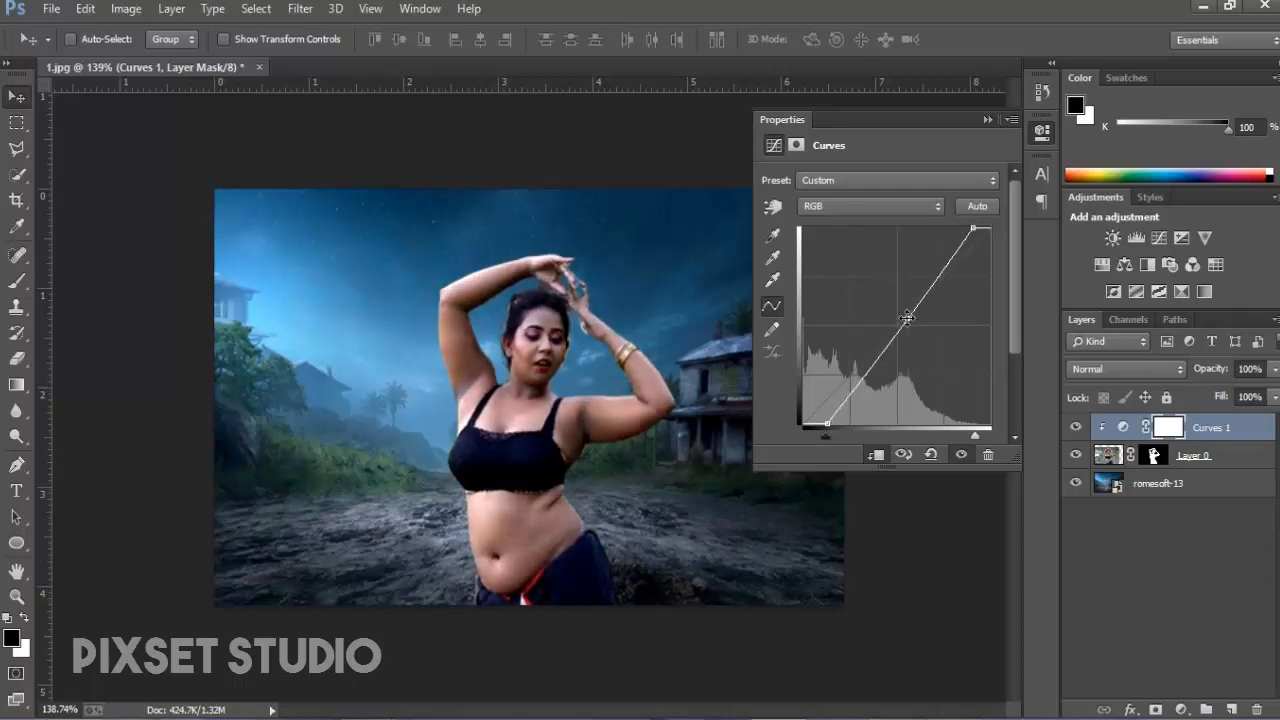
Raise the midtones of the Blue curve slightly and add a slightly adjusted midtone point to the Red curve.
left_click(904, 208)
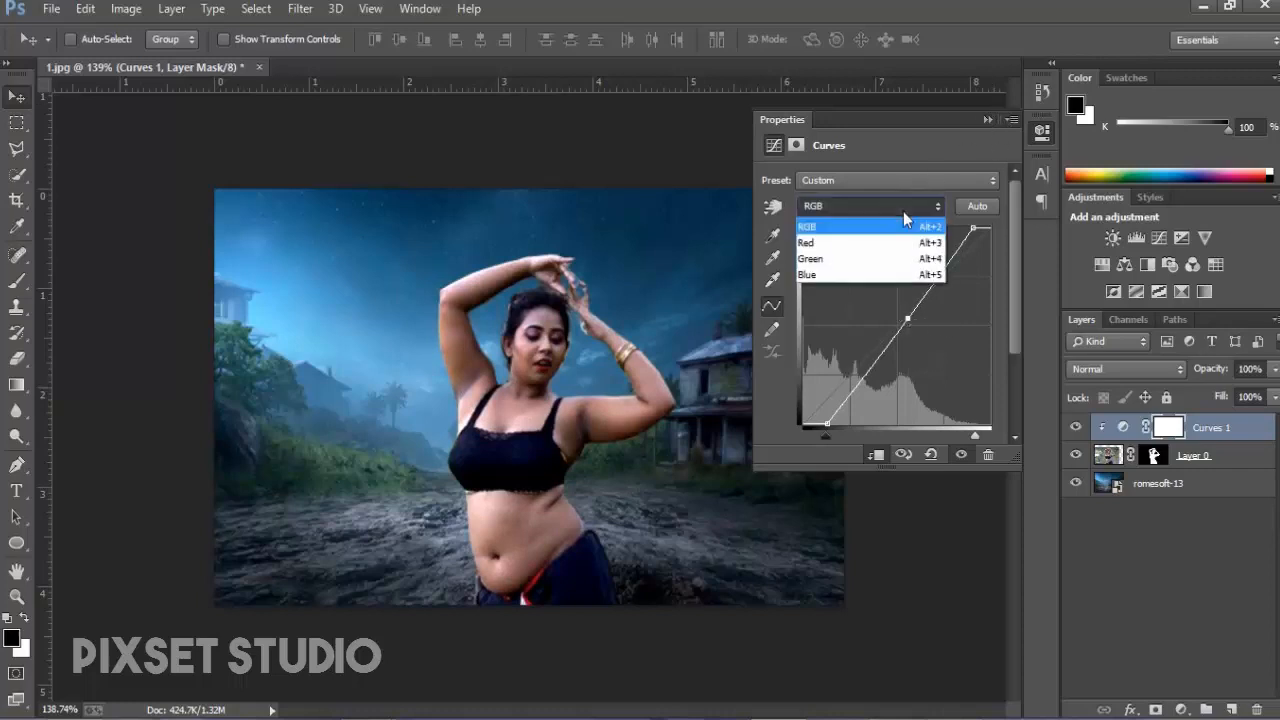
left_click(858, 274)
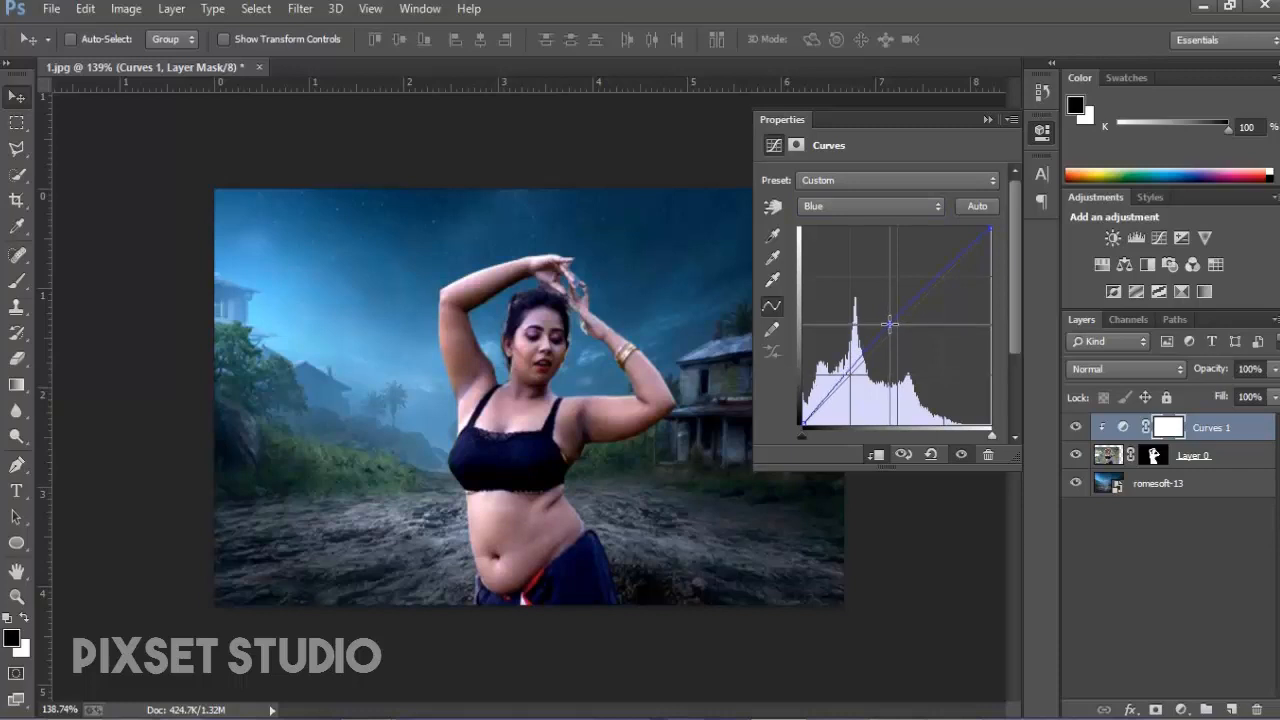
left_click(871, 208)
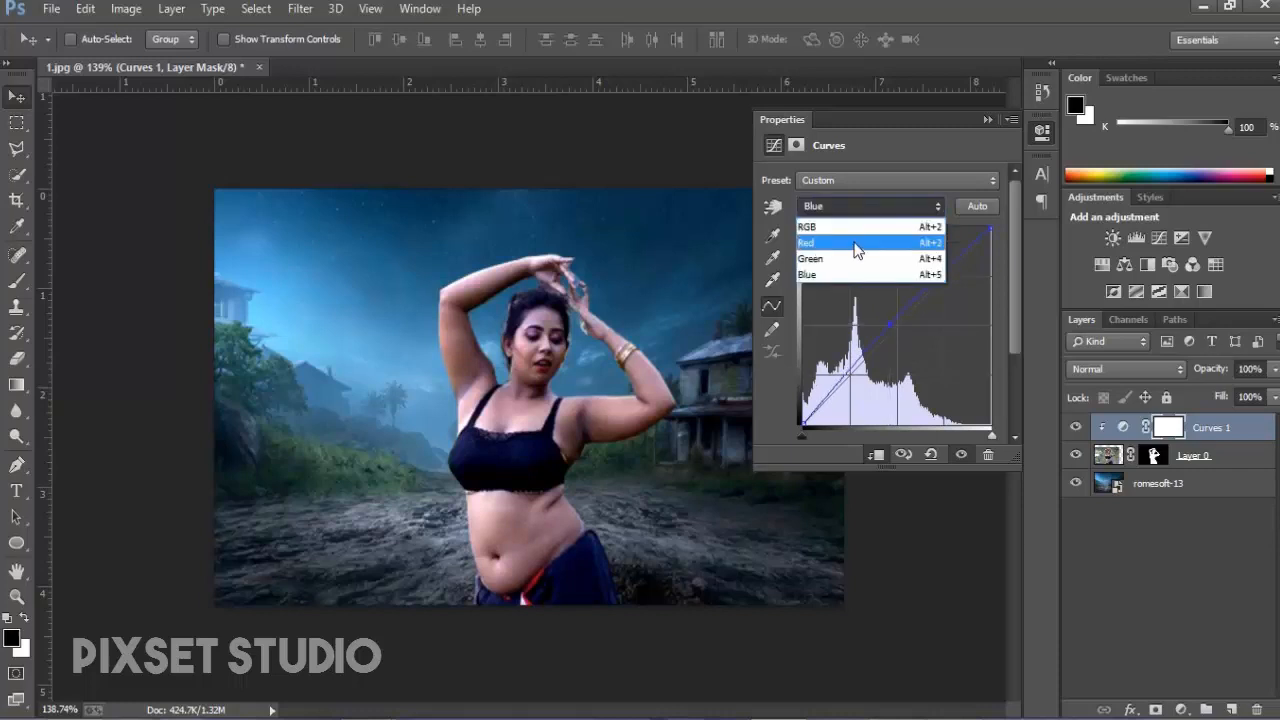
left_click(857, 244)
left_click(895, 331)
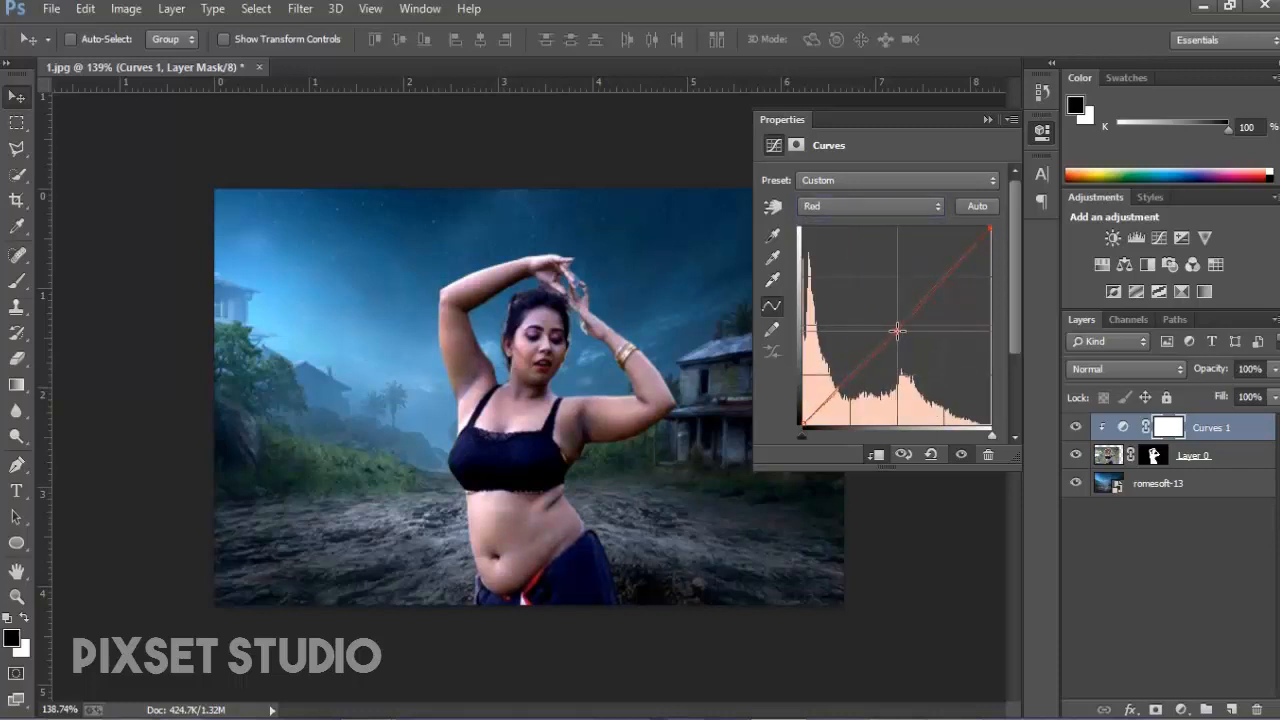
left_click_drag(897, 331, 893, 329)
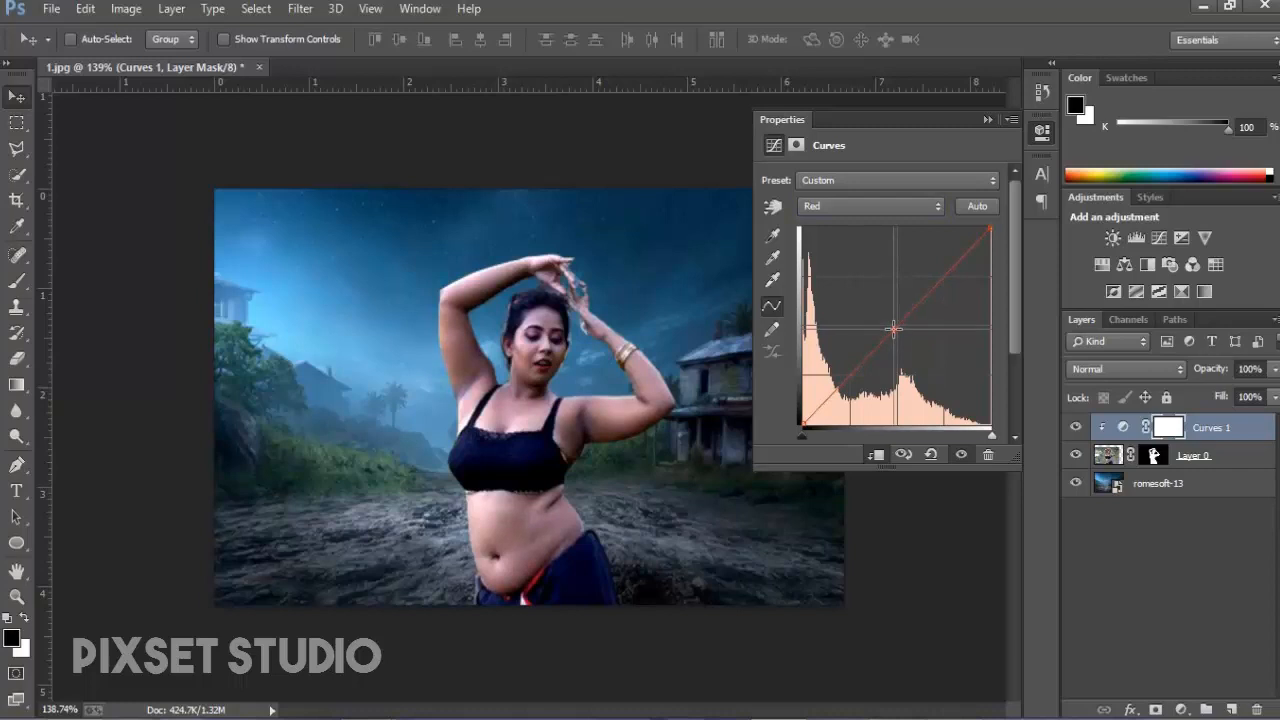
left_click(987, 119)
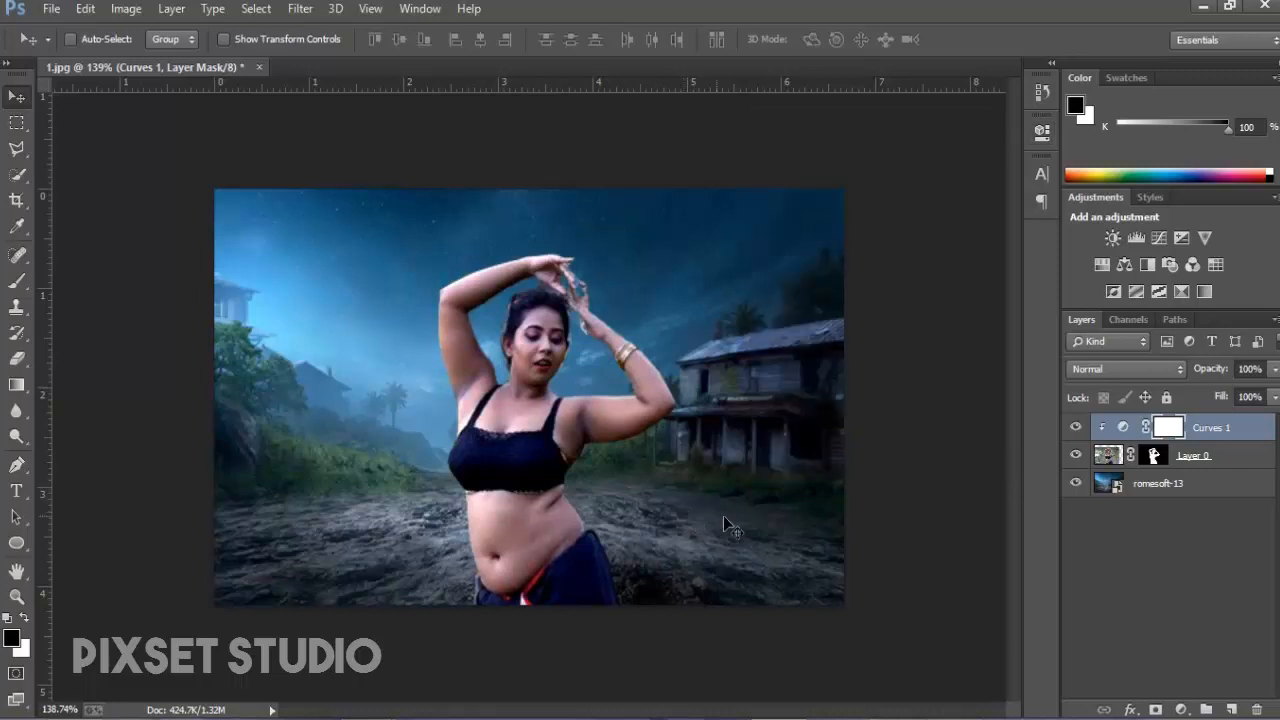
left_click(1231, 709)
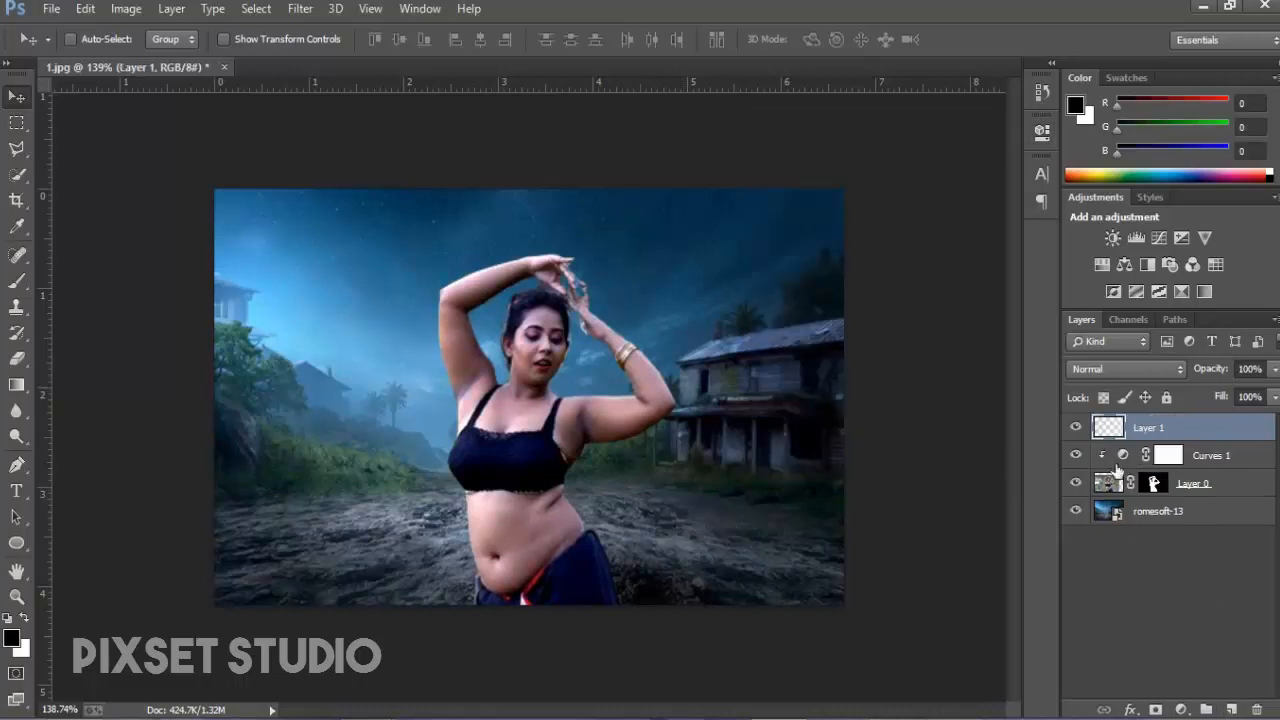
left_click(1107, 432, "alt")
key("b")
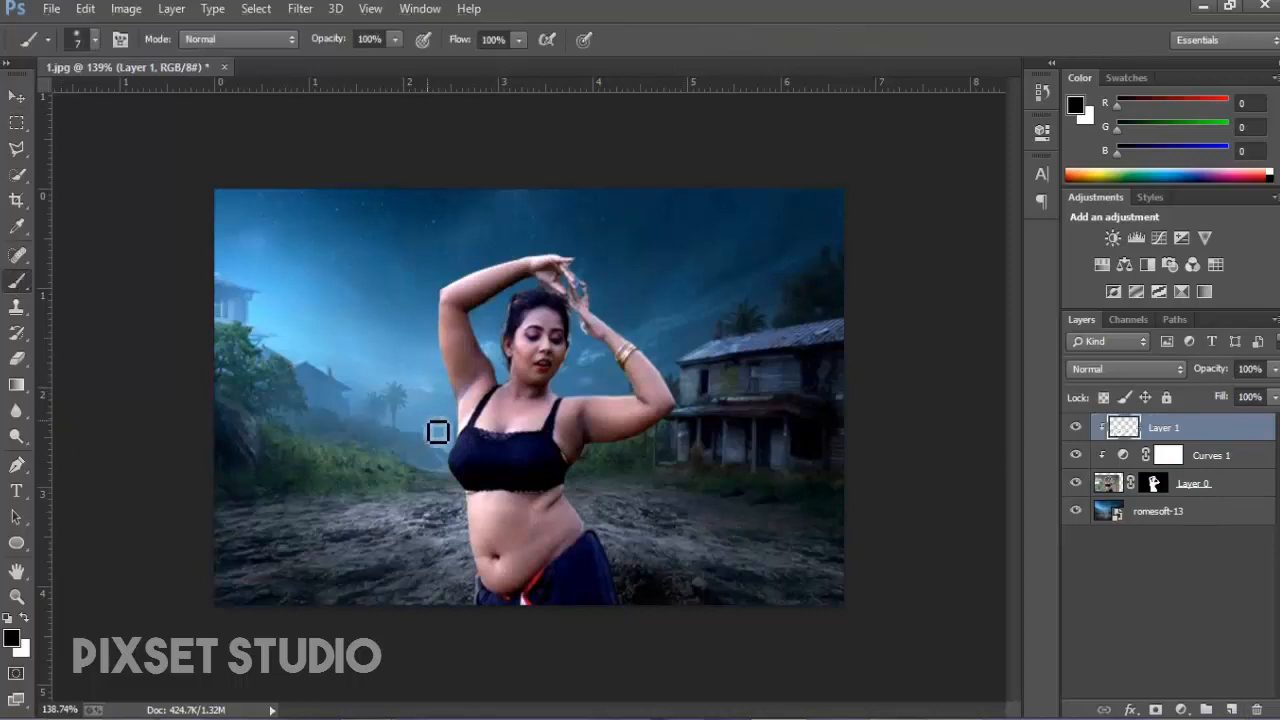
right_click(437, 431)
type("61")
left_click(401, 367, "alt")
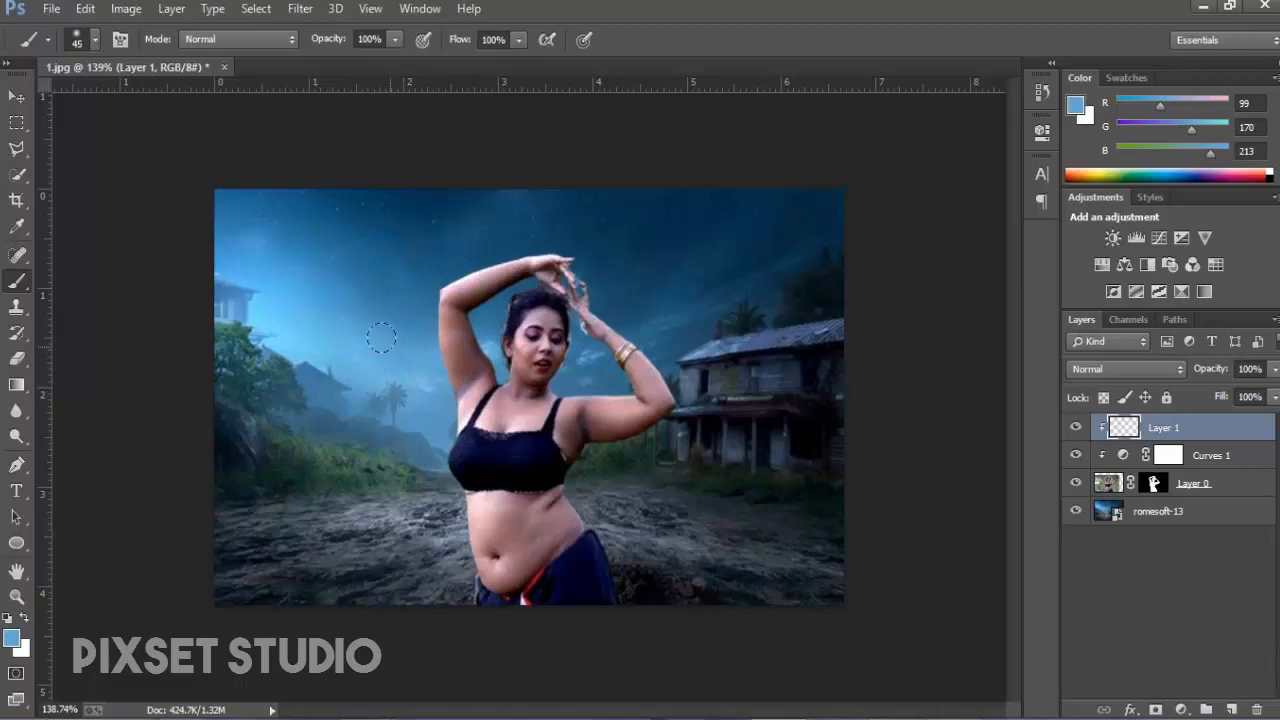
key("d")
left_click(16, 93)
key("Delete")
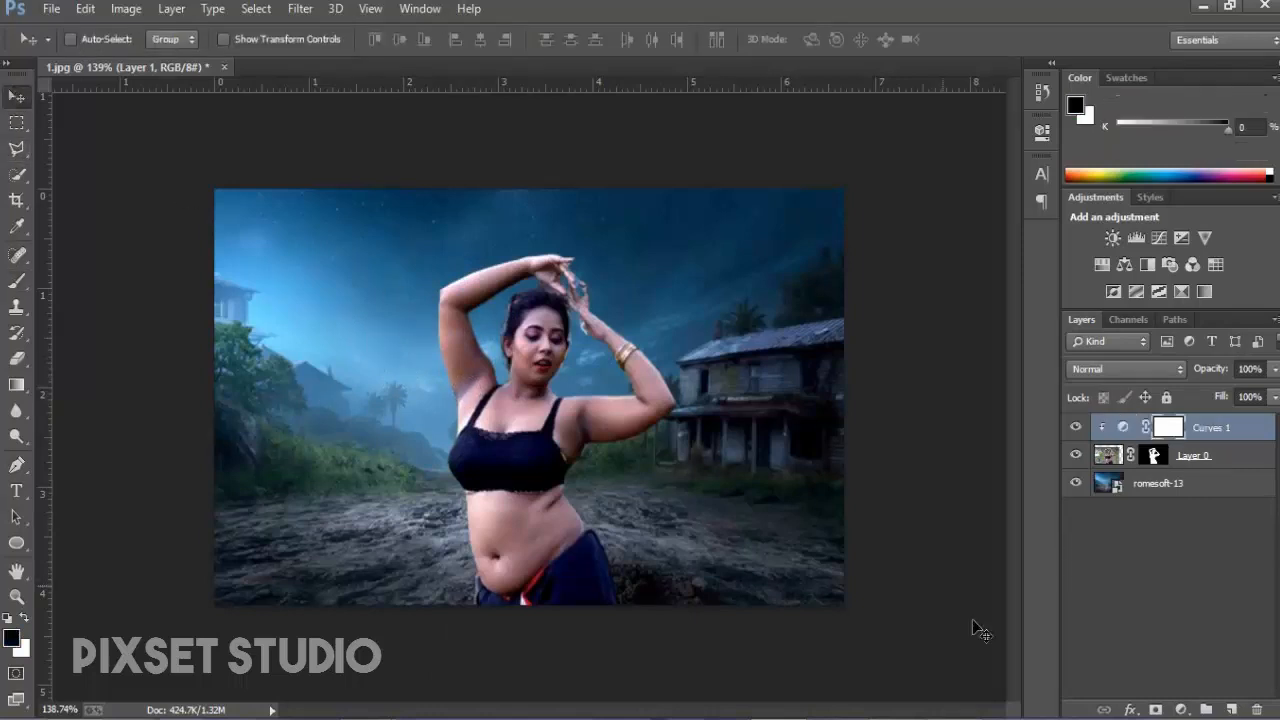
Add an Exposure adjustment layer clipped to Layer 0, with exposure -0.94 and gamma correction 0.93.
left_click(1181, 709)
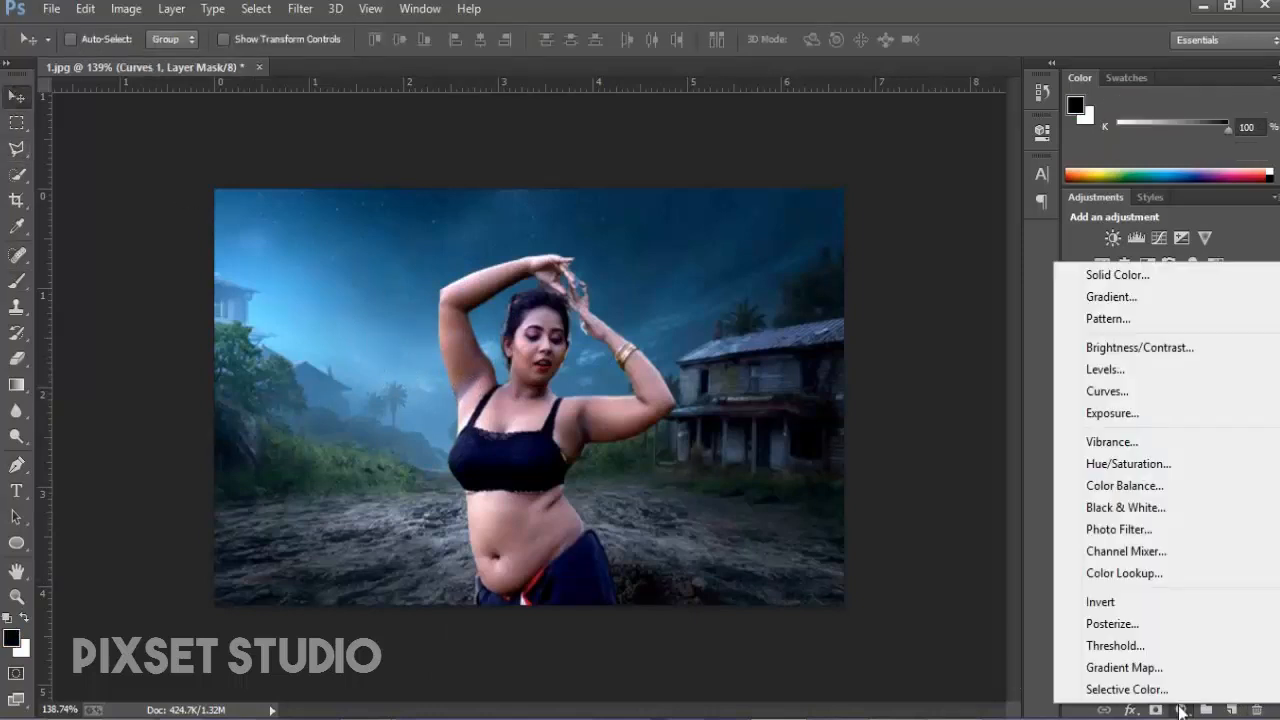
left_click(1110, 413)
left_click_drag(881, 231, 887, 314)
left_click(877, 454)
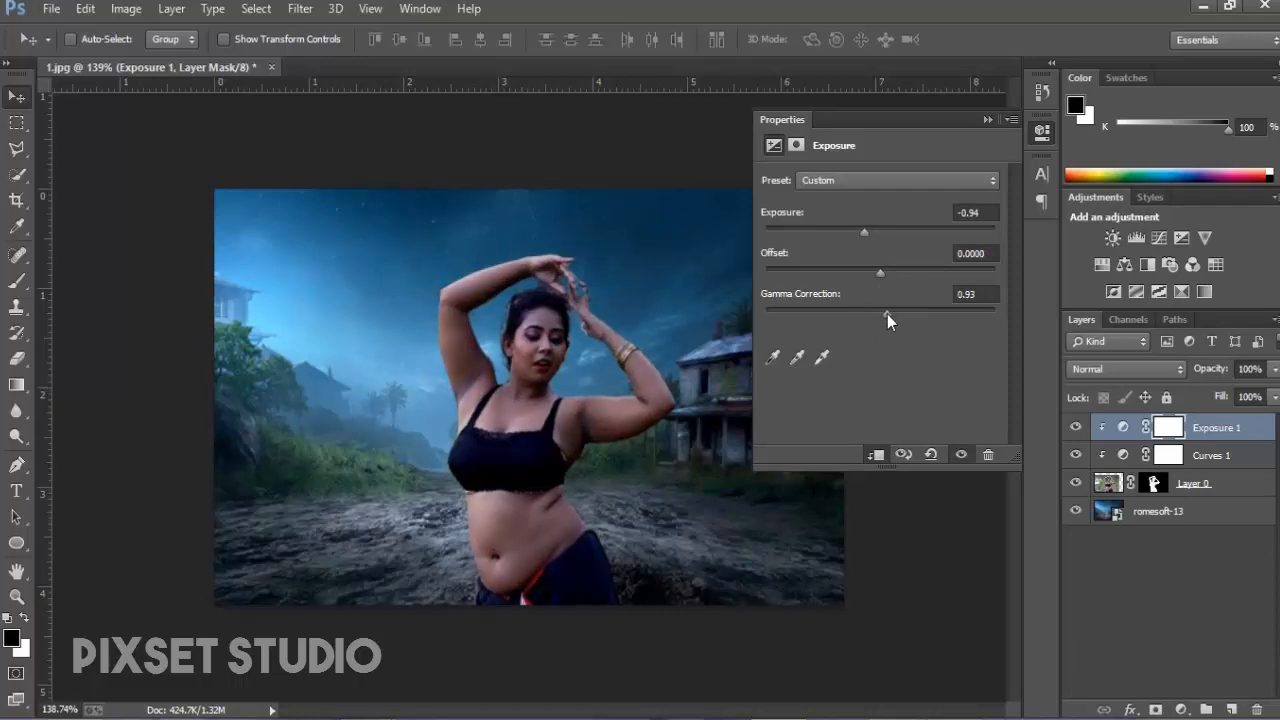
left_click(1041, 130)
Invert the Exposure adjustment's mask to black and paint white on it over the woman's arms and body with the 45 px brush.
key("ctrl+i")
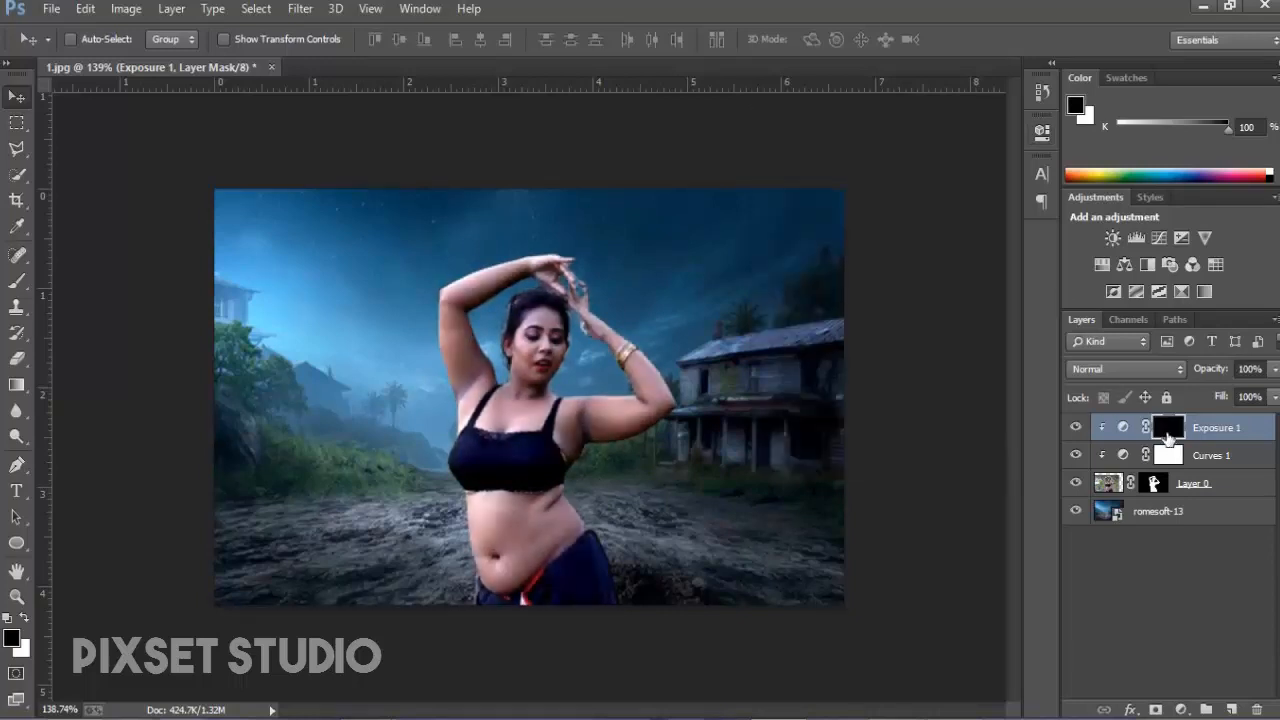
key("b")
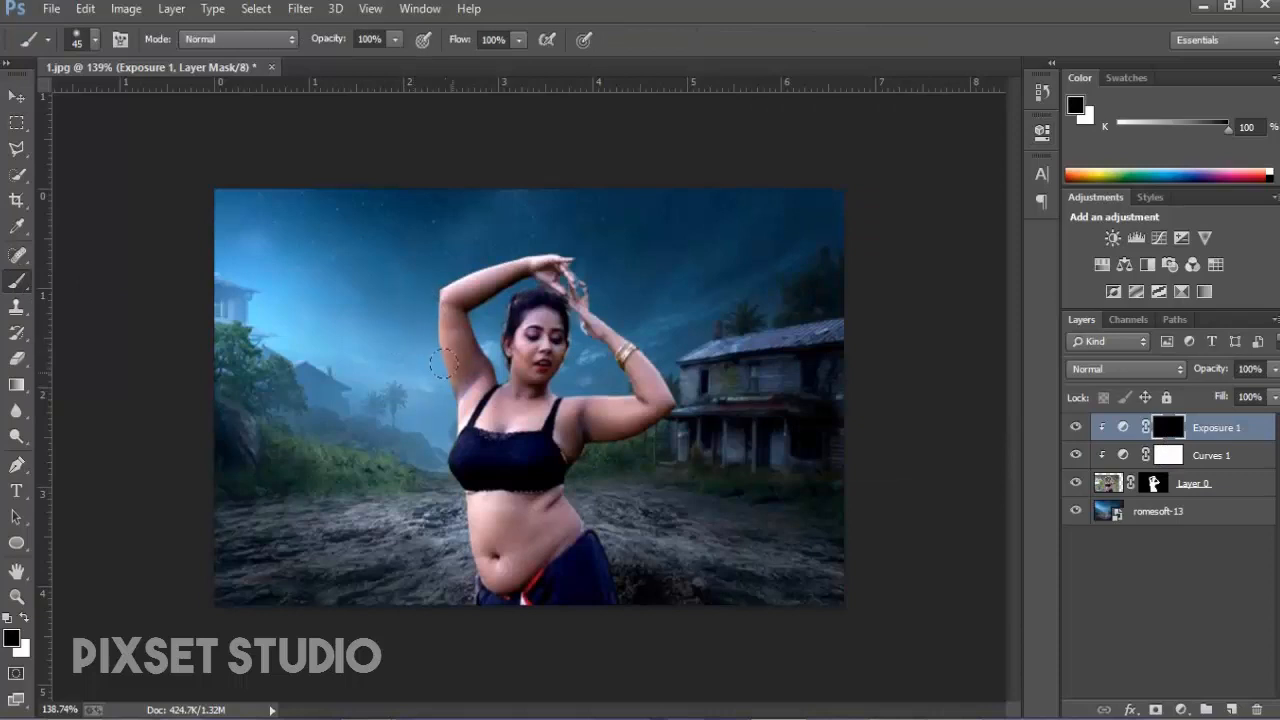
key("x")
mouse_move(465, 325)
left_mouse_down()
mouse_move(512, 273)
mouse_move(555, 285)
left_mouse_up()
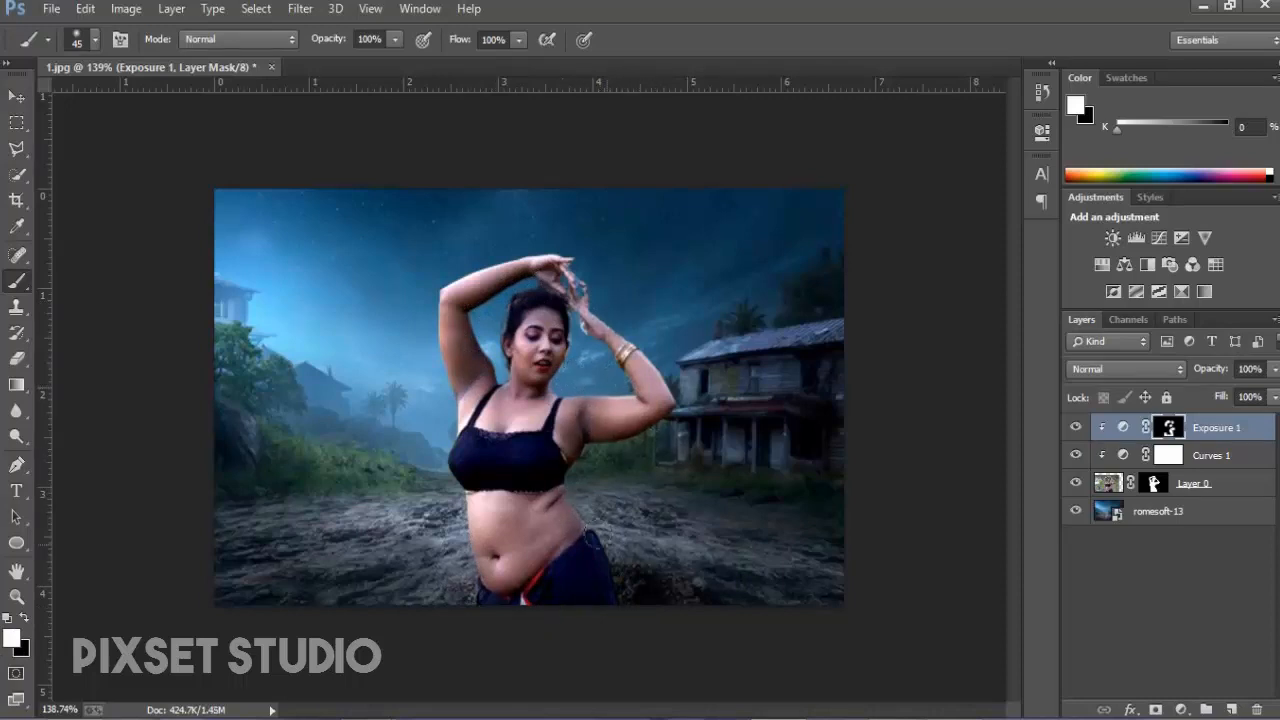
Reduce the brush to 30 px and paint more white on the Exposure mask along the woman's side and raised arm.
key("bracketleft")
key("bracketleft")
key("bracketleft")
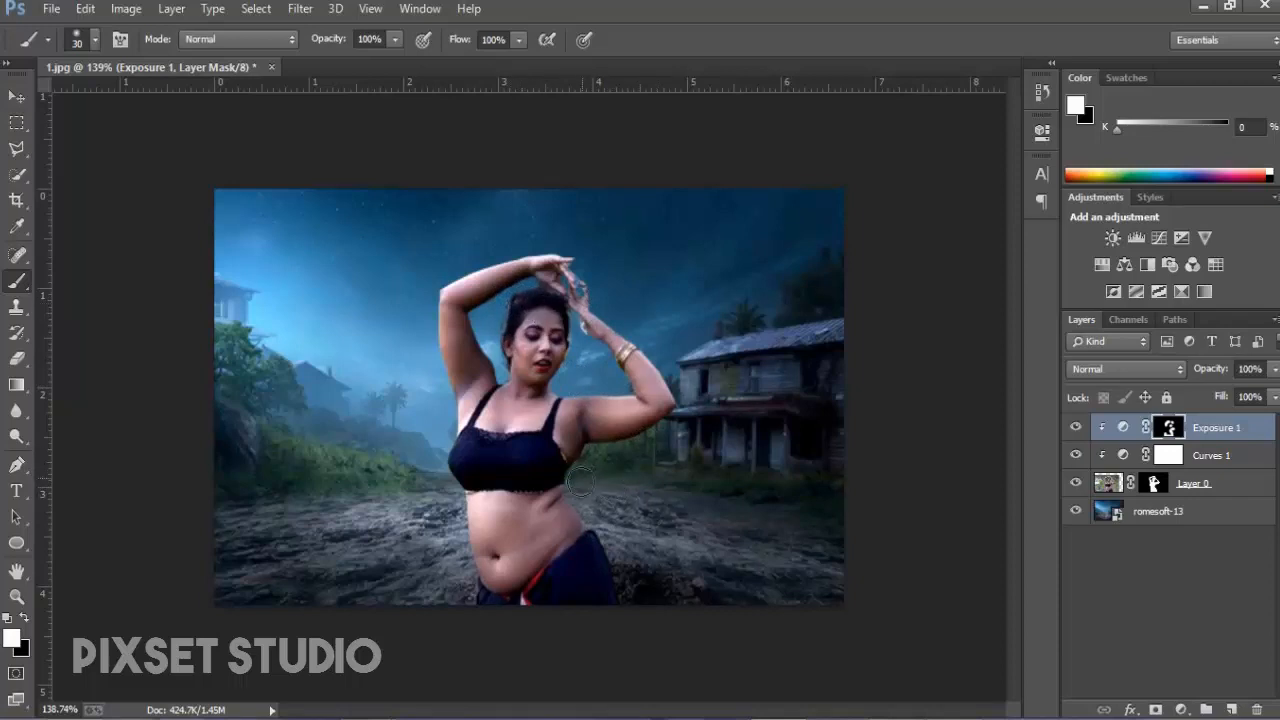
mouse_move(434, 400)
left_mouse_down()
mouse_move(430, 298)
mouse_move(488, 257)
left_mouse_up()
Add an Exposure adjustment layer directly above the romesoft-13 background and lower its exposure to darken the scene.
scroll(690, 460, "down", 2)
scroll(712, 480, "up", 1)
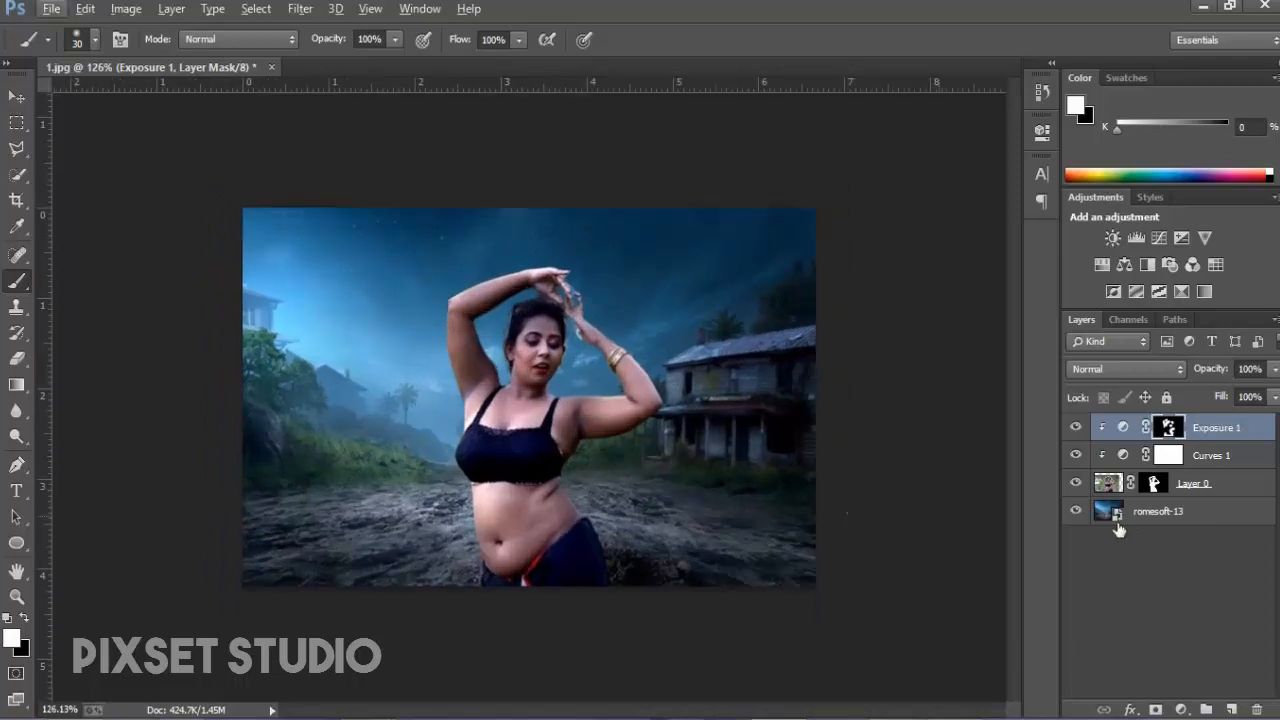
left_click(1162, 512)
left_click(1181, 709)
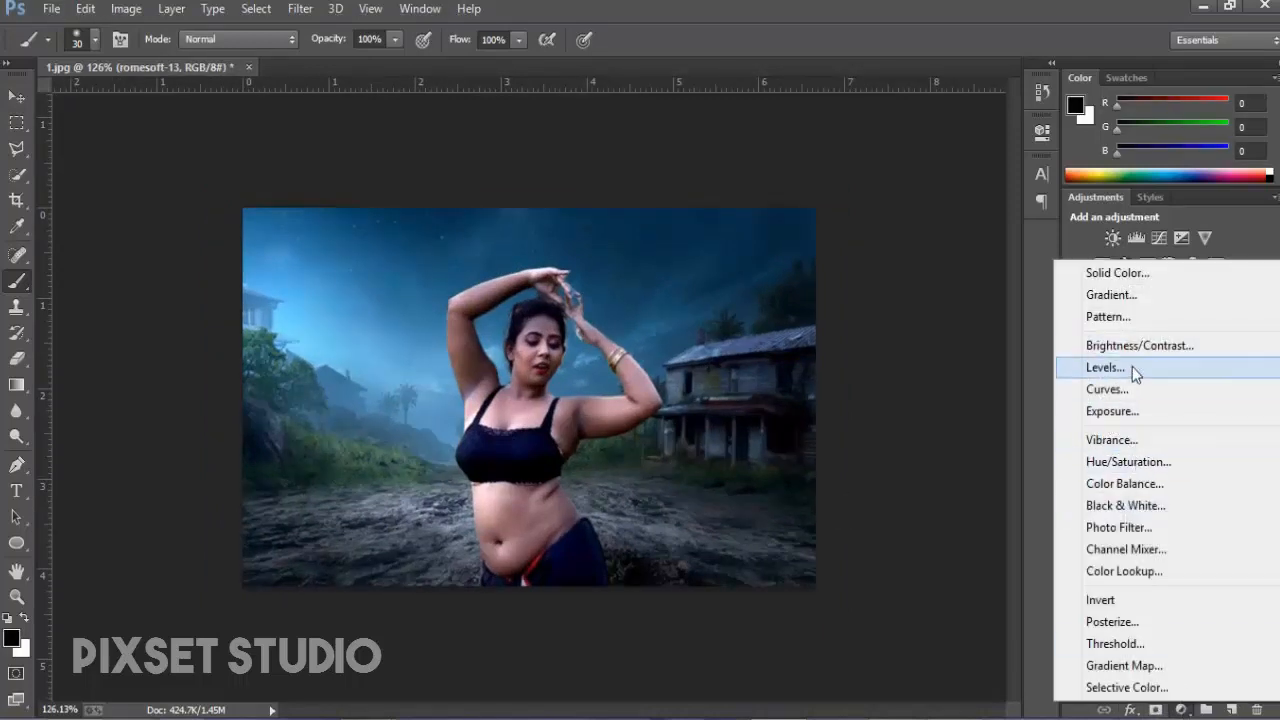
left_click(1112, 411)
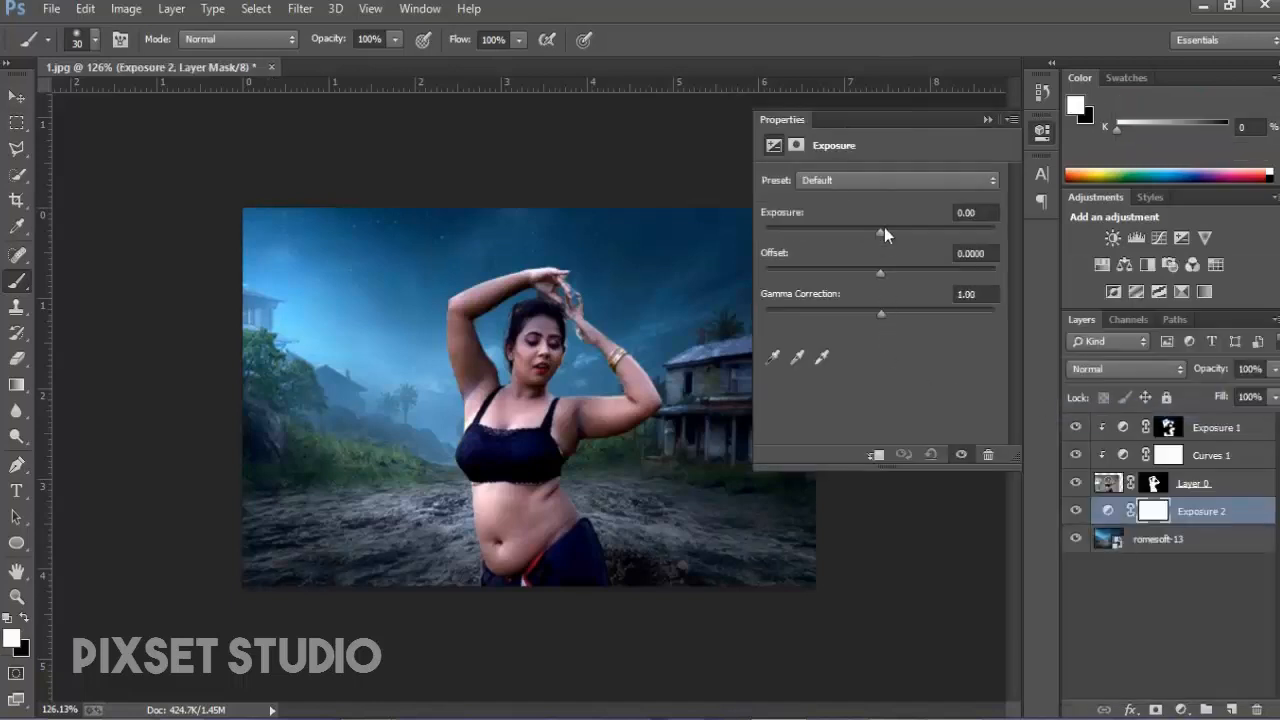
left_click_drag(881, 230, 843, 227)
left_click(987, 119)
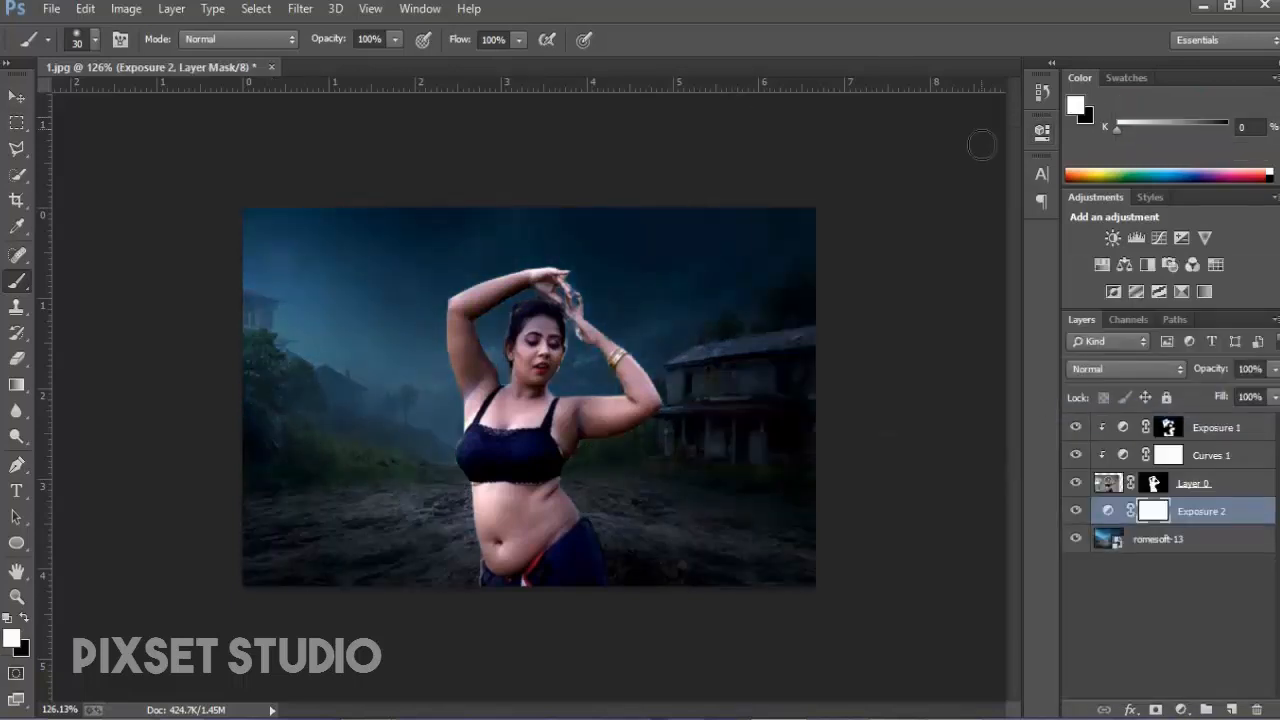
Invert the Exposure 2 mask to black and enlarge the white brush to 400 px.
key("ctrl+i")
key("ctrl+minus")
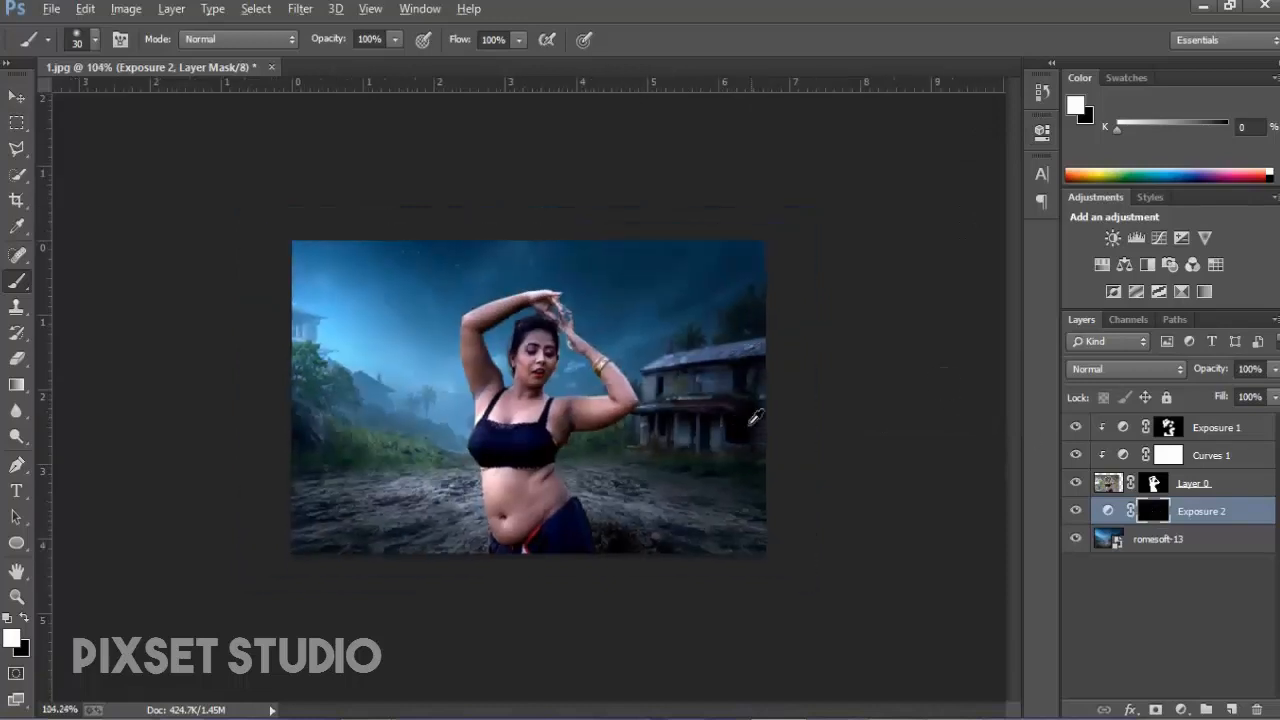
left_click(22, 289)
key("bracketright")
key("bracketright")
key("bracketright")
key("bracketright")
key("bracketright")
key("bracketright")
key("bracketright")
key("bracketright")
key("bracketright")
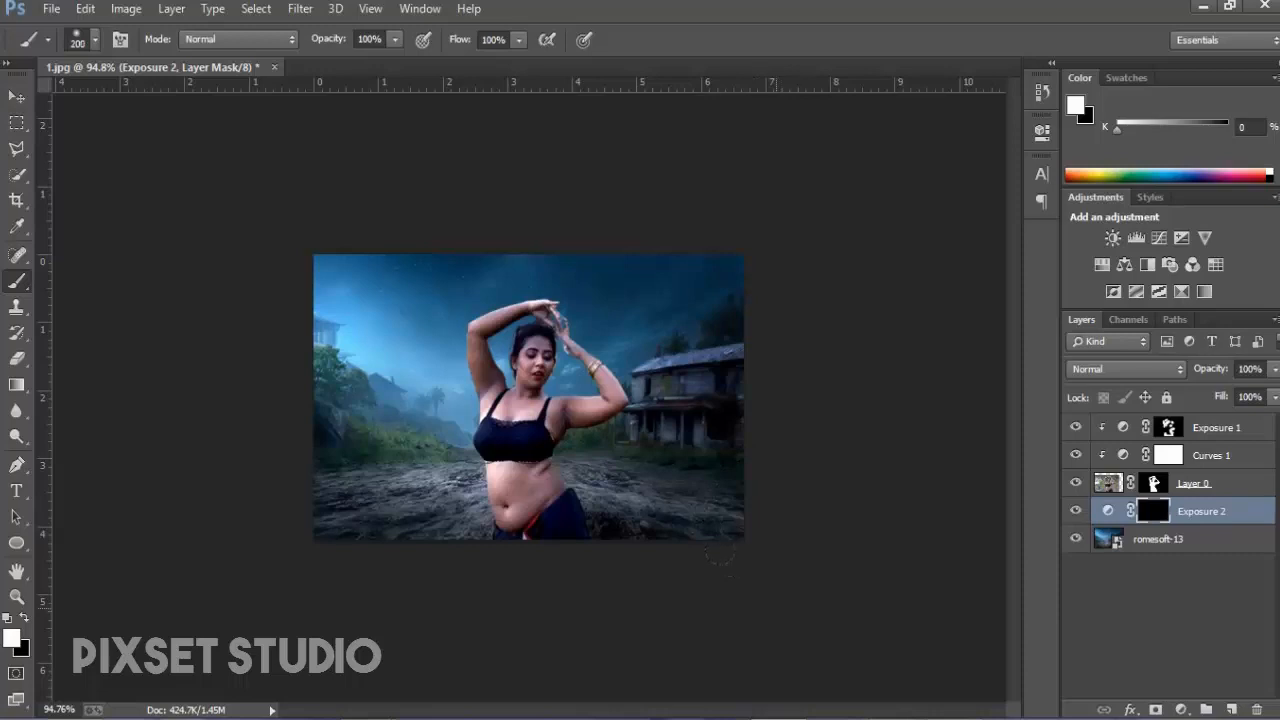
Move Exposure 2 above all layers, release it from clipping, and paint white on its mask across the lower part of the image.
left_click_drag(1210, 517, 1208, 429)
left_click_drag(1208, 518, 1190, 435)
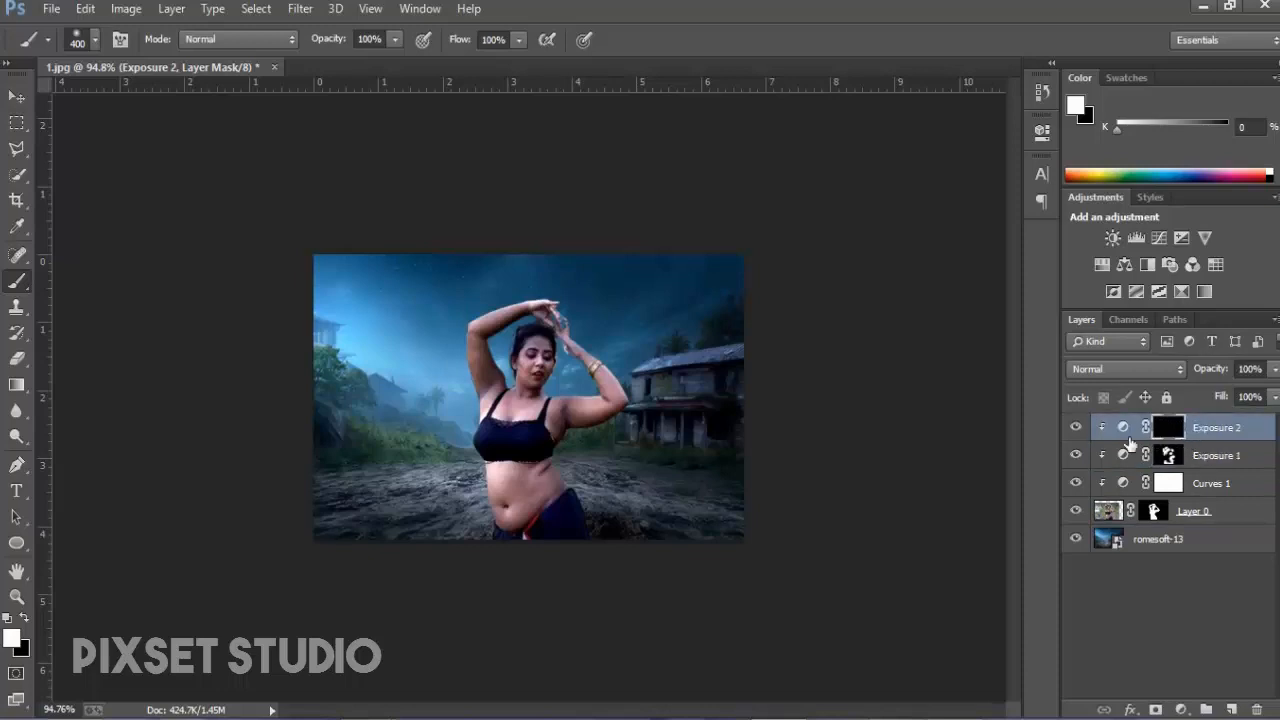
left_click(1130, 442, "alt")
left_click_drag(595, 613, 446, 585)
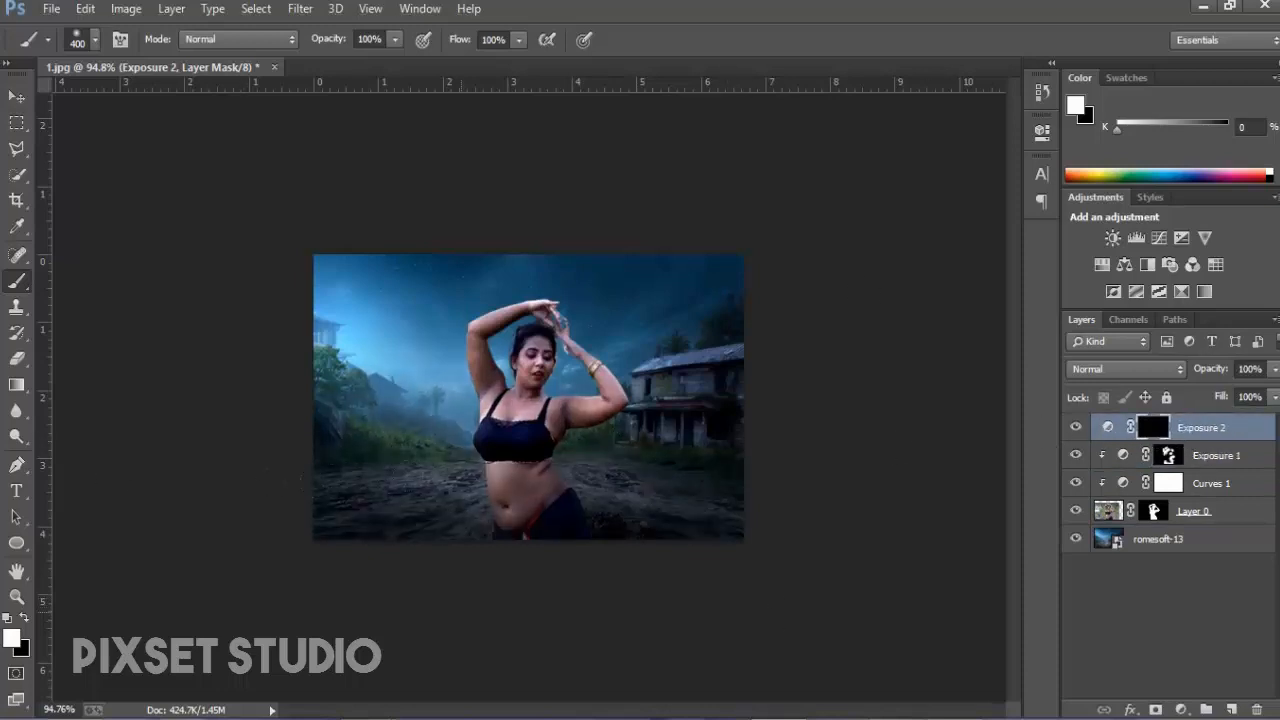
scroll(598, 592, "down", 2)
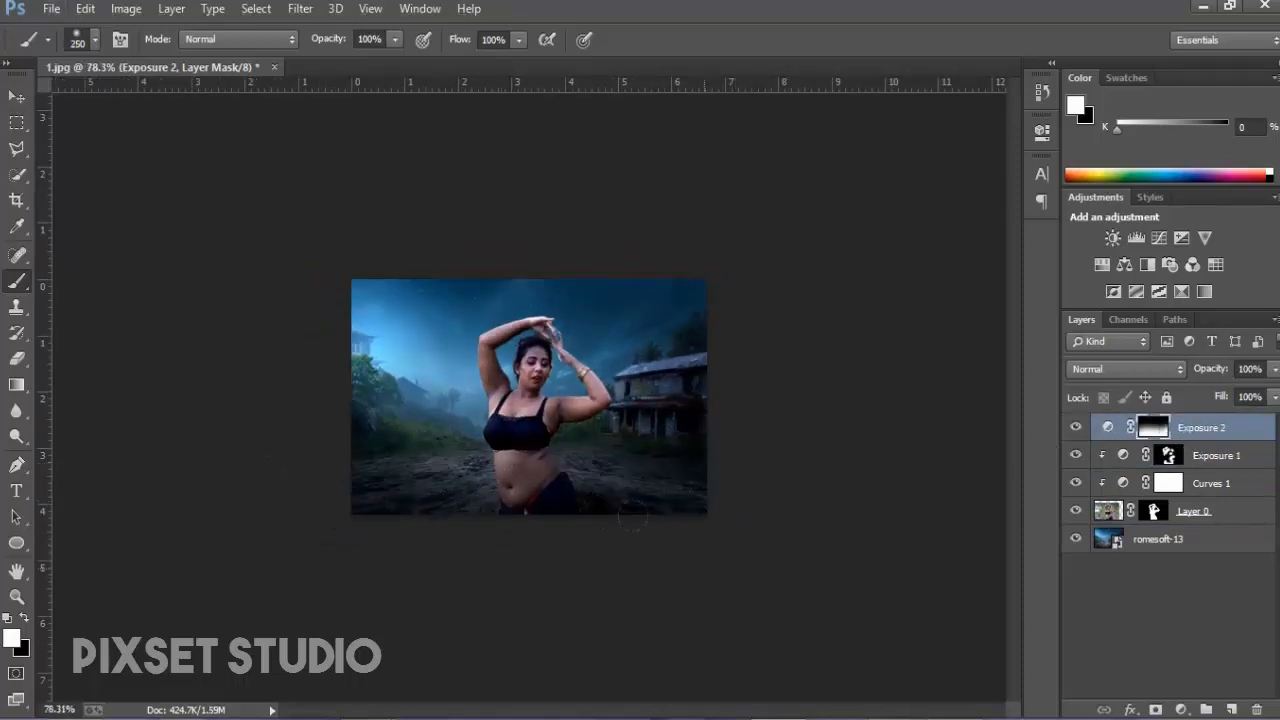
Paint black on the Exposure 2 mask over the woman's body with the 250 px brush, and restore white near the scene's right edge.
key("x")
left_click(492, 448)
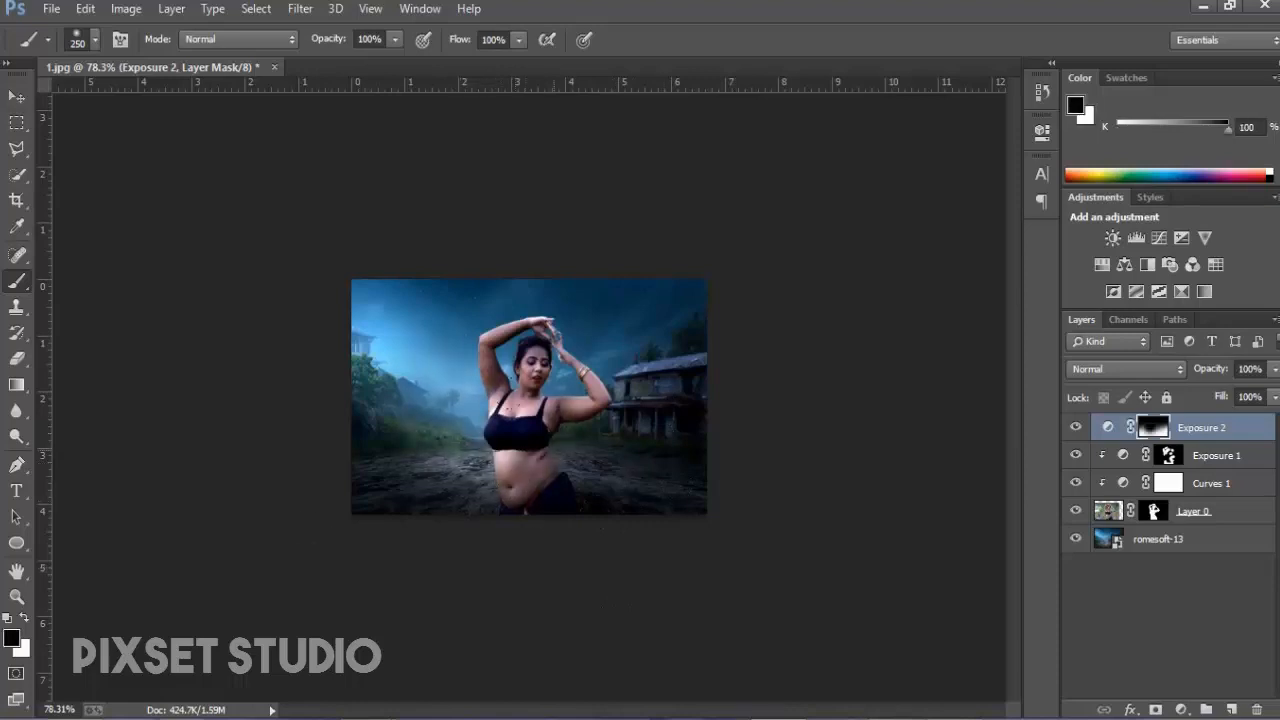
key("ctrl+z")
mouse_move(528, 440)
left_mouse_down()
mouse_move(526, 455)
mouse_move(491, 448)
mouse_move(500, 456)
left_mouse_up()
key("x")
scroll(701, 521, "up", 2)
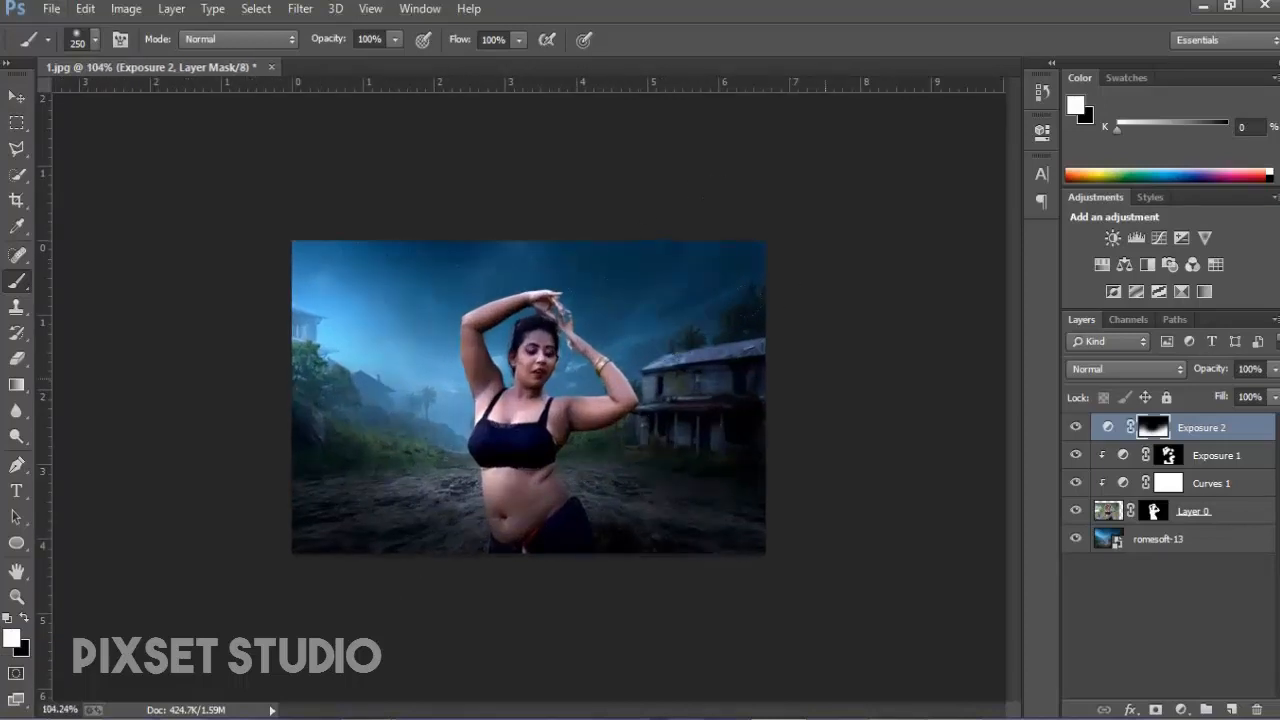
left_click_drag(843, 518, 790, 428)
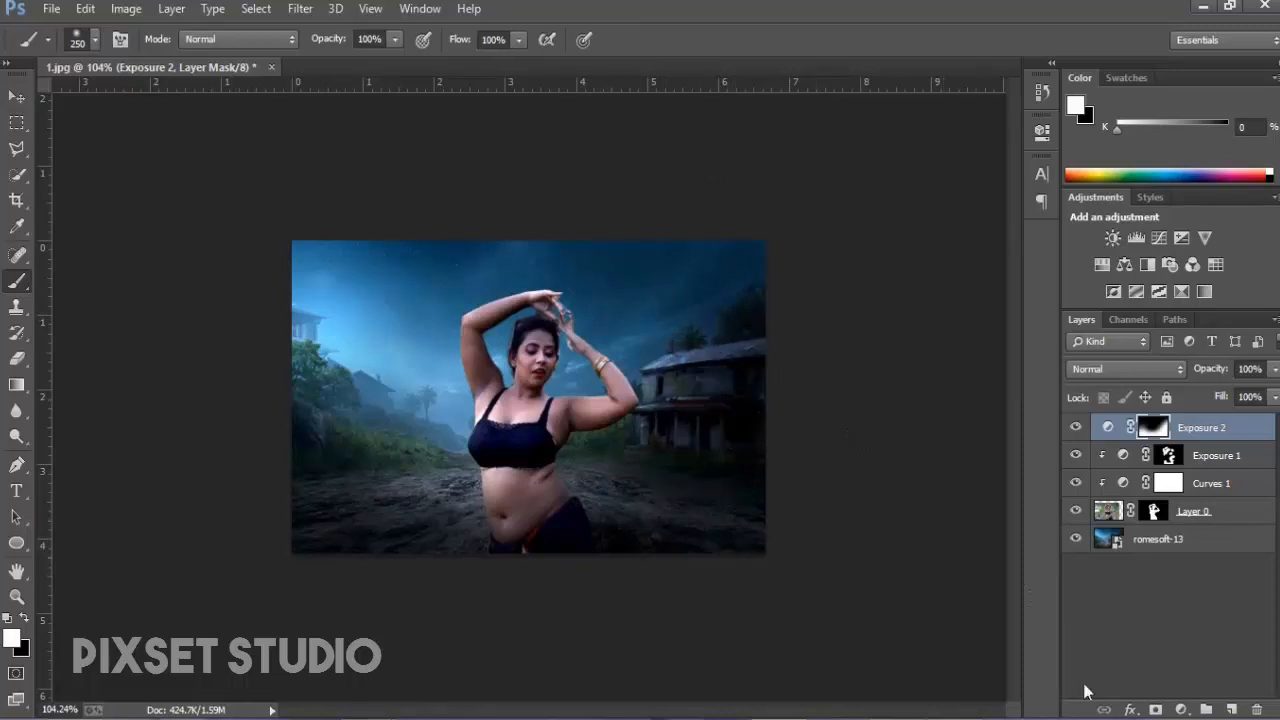
Add a Curves adjustment layer above Exposure 2 and raise the middle of its RGB curve to brighten the image.
left_click(1181, 709)
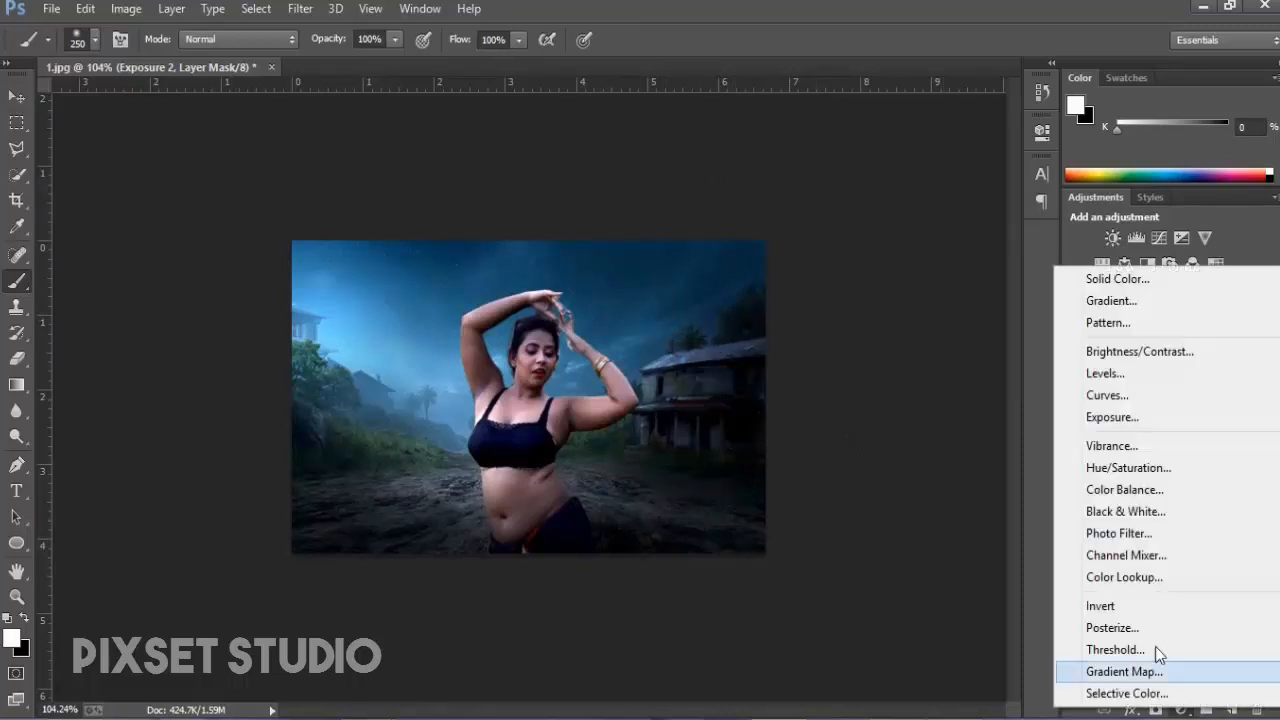
left_click(1120, 401)
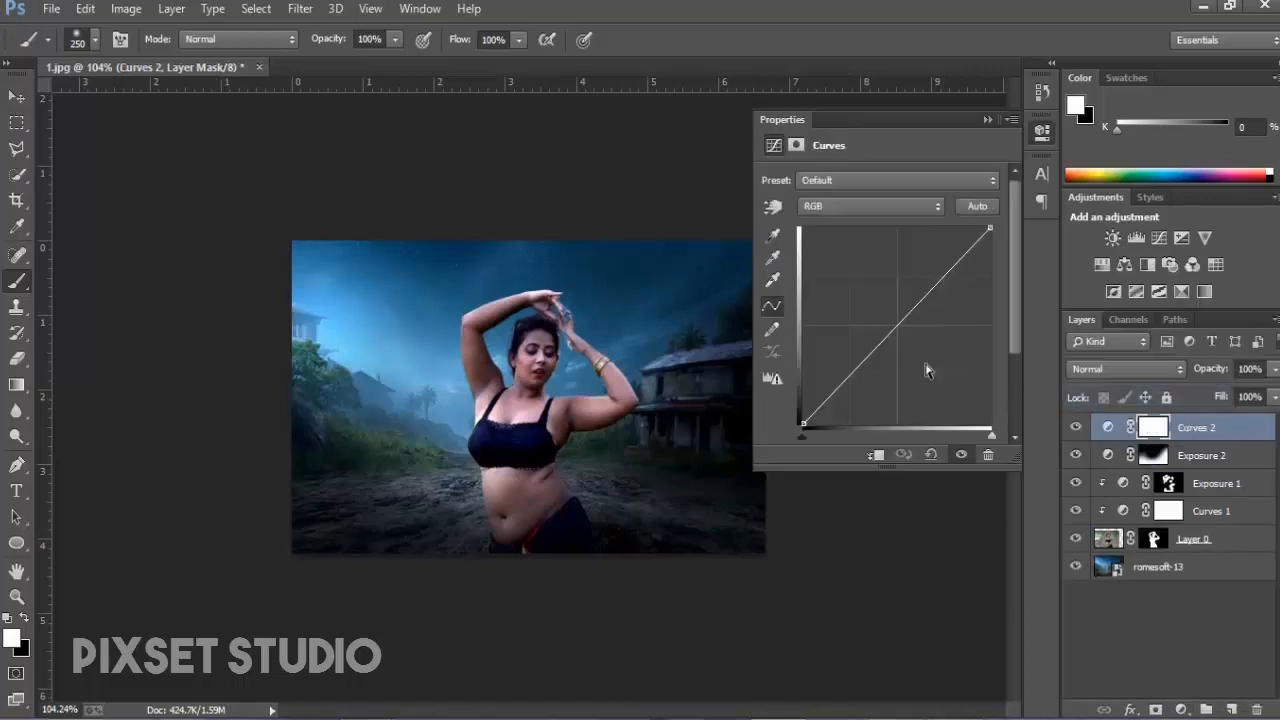
left_click(892, 330)
mouse_move(892, 330)
left_mouse_down()
mouse_move(862, 300)
mouse_move(870, 318)
left_mouse_up()
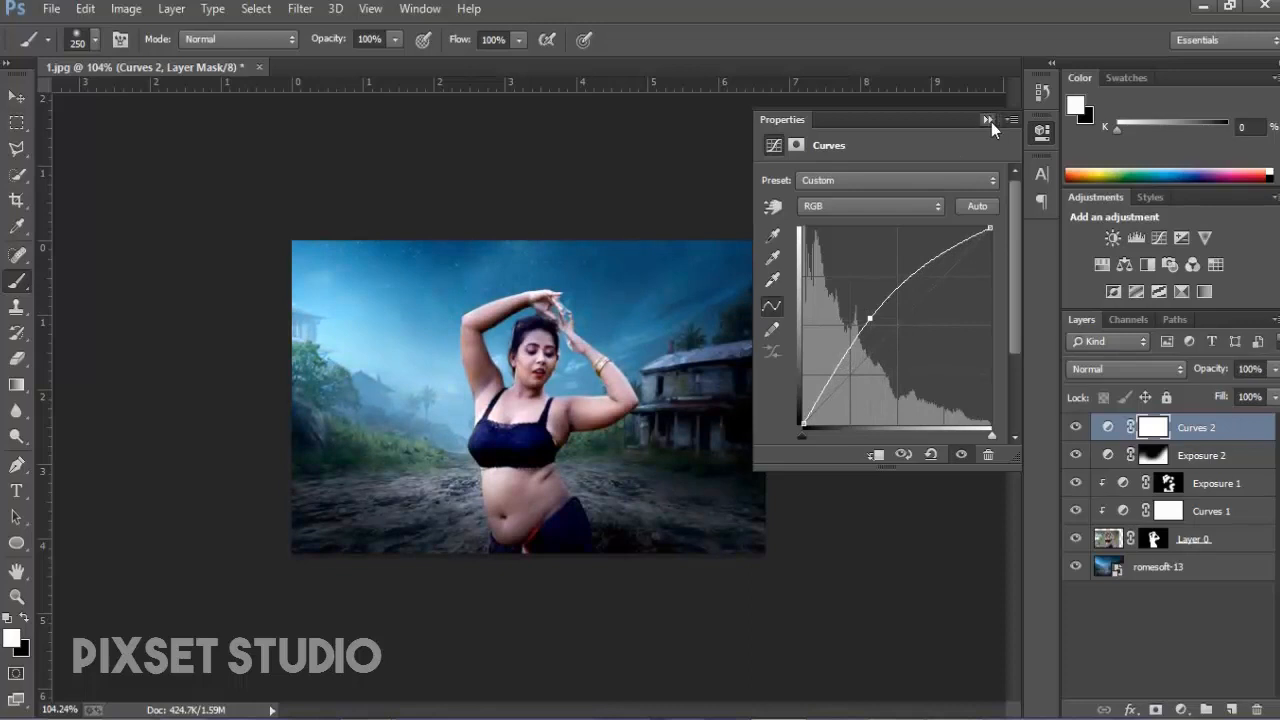
left_click(987, 120)
Move Curves 2 below Exposure 2, clip it to the woman's layer stack, and invert its mask to black.
left_click_drag(1228, 428, 1228, 461)
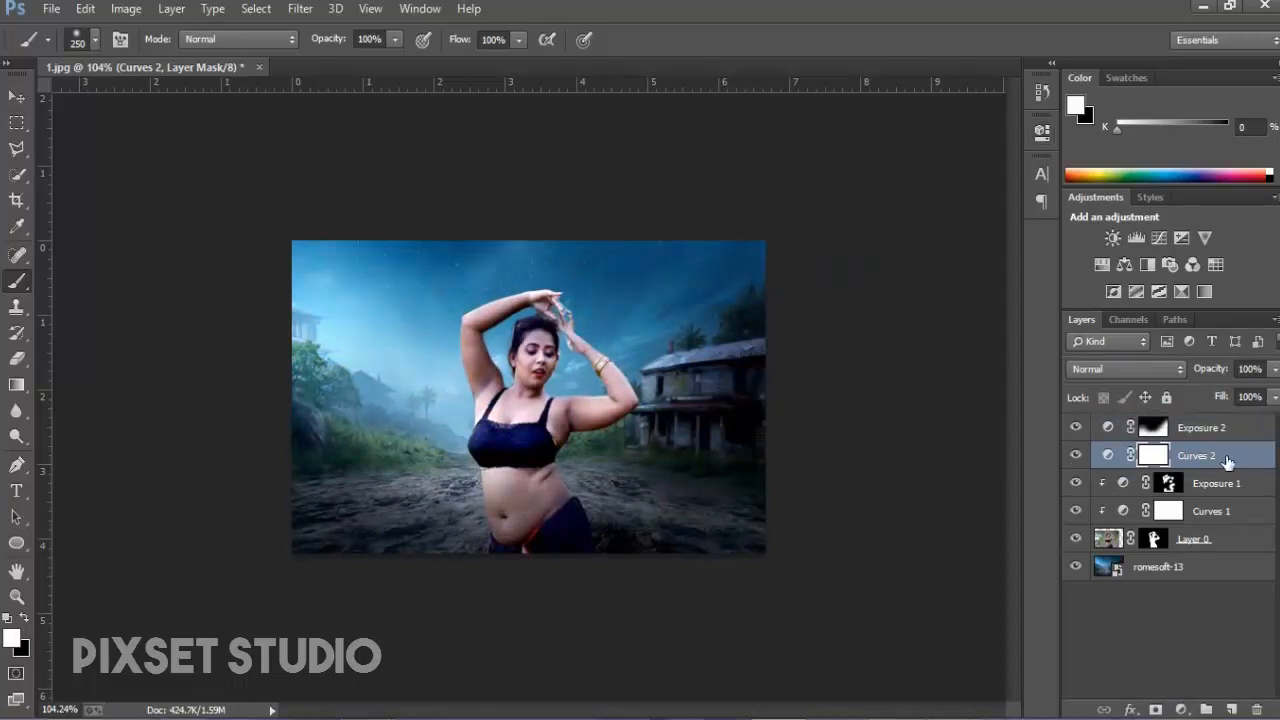
left_click(1105, 469, "alt")
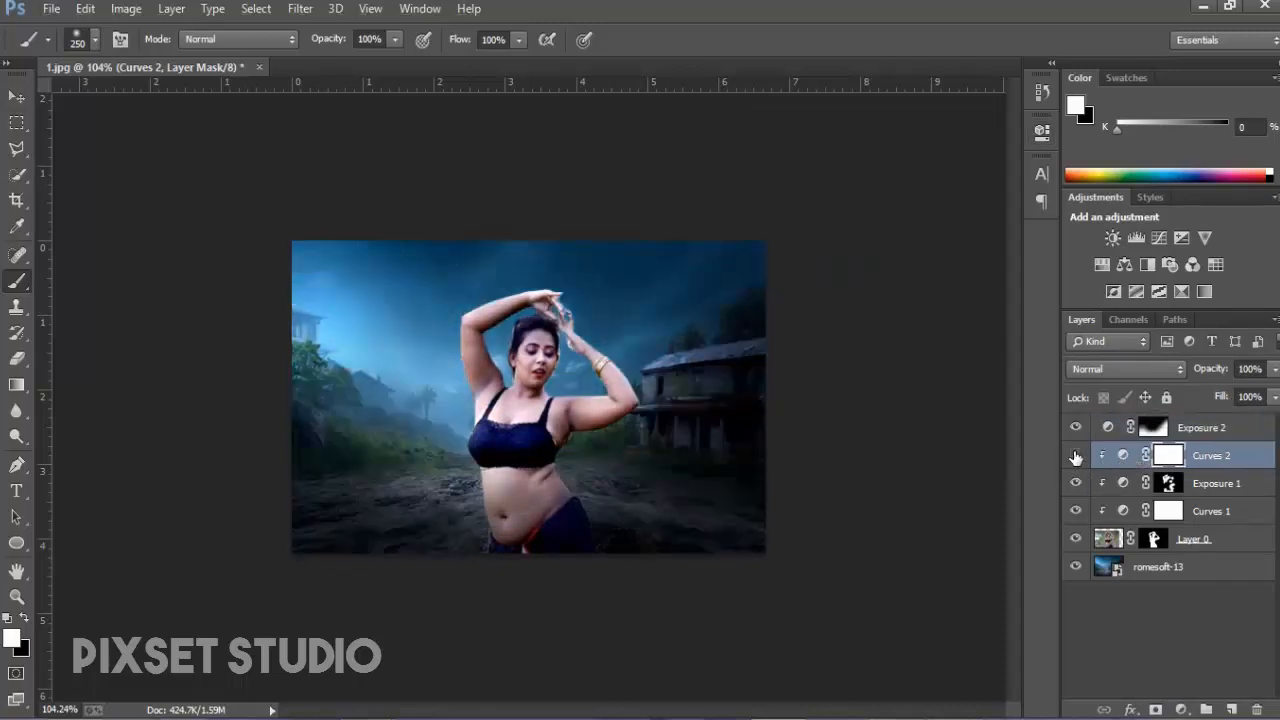
left_click(1075, 457)
left_click(1075, 457)
key("ctrl+i")
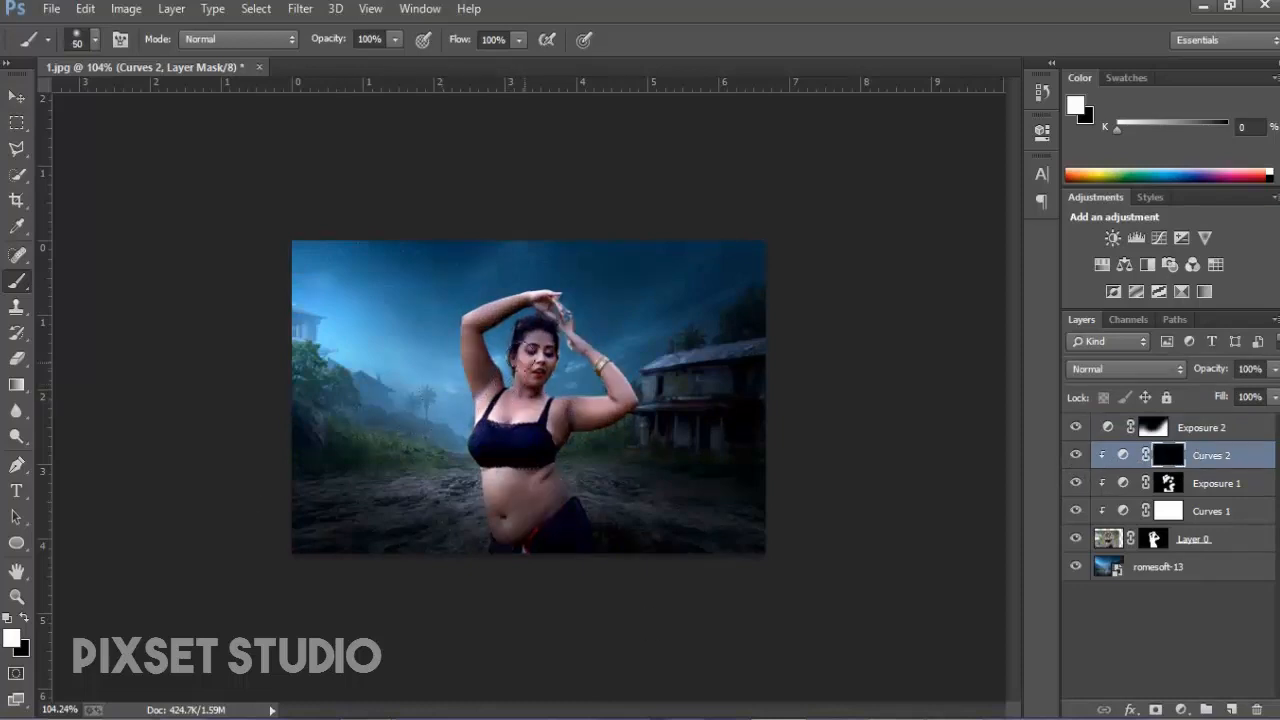
Paint white on the Curves 2 mask over the woman's face, torso and raised arm, reducing the brush from 50 to 35 px.
mouse_move(525, 362)
left_mouse_down()
mouse_move(525, 394)
mouse_move(537, 341)
mouse_move(523, 368)
left_mouse_up()
scroll(523, 364, "up", 1)
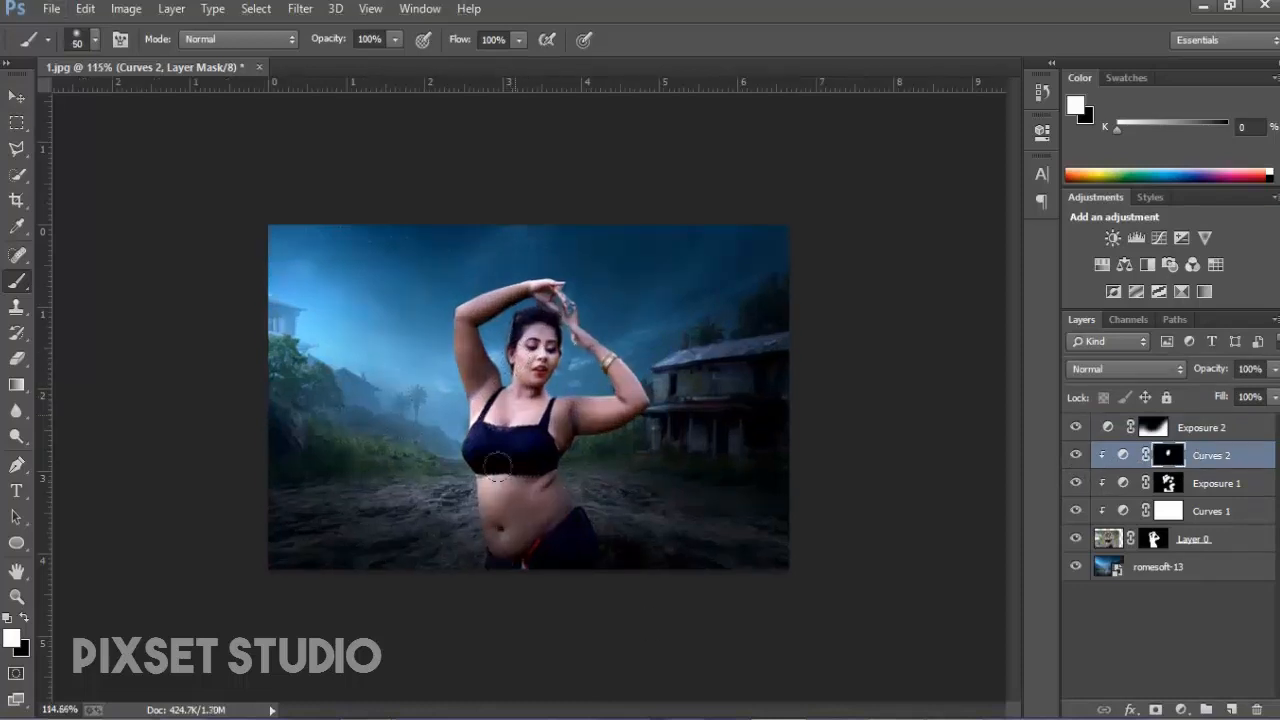
mouse_move(497, 465)
left_mouse_down()
mouse_move(499, 541)
mouse_move(493, 400)
mouse_move(479, 456)
mouse_move(487, 385)
left_mouse_up()
scroll(518, 395, "up", 1)
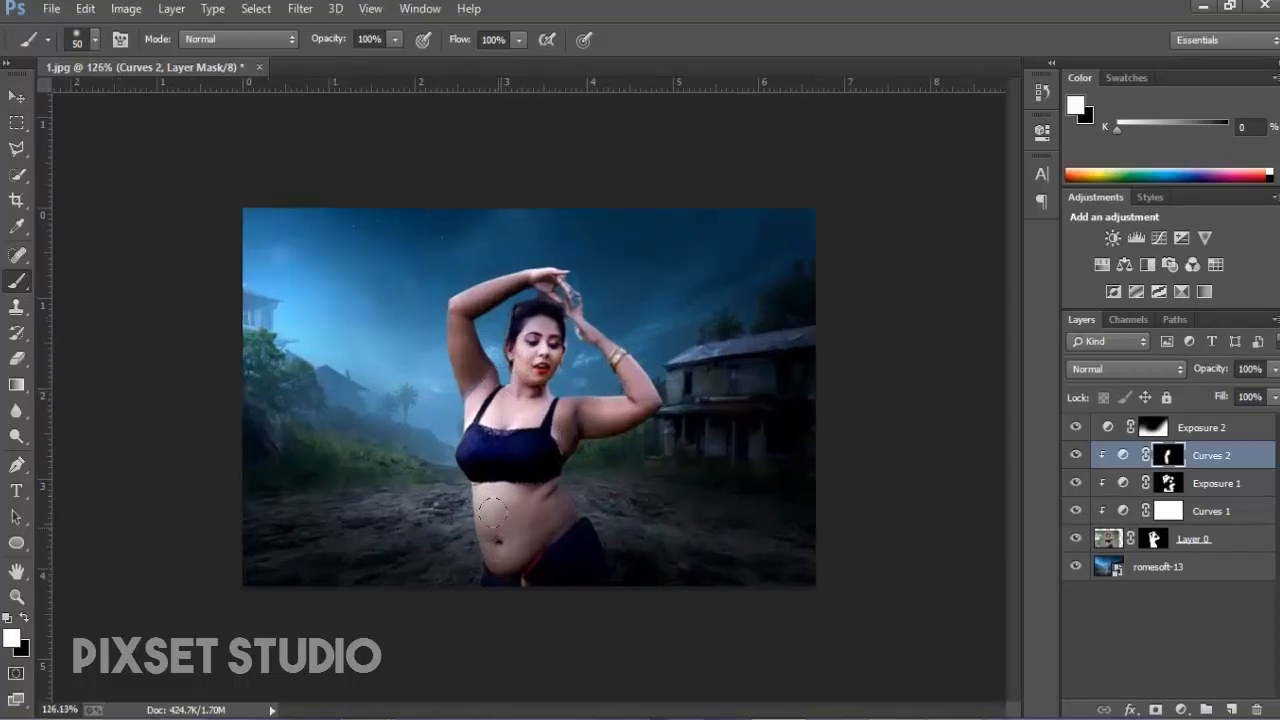
mouse_move(455, 343)
left_mouse_down()
mouse_move(464, 401)
mouse_move(450, 342)
mouse_move(452, 354)
mouse_move(460, 304)
left_mouse_up()
key("bracketleft")
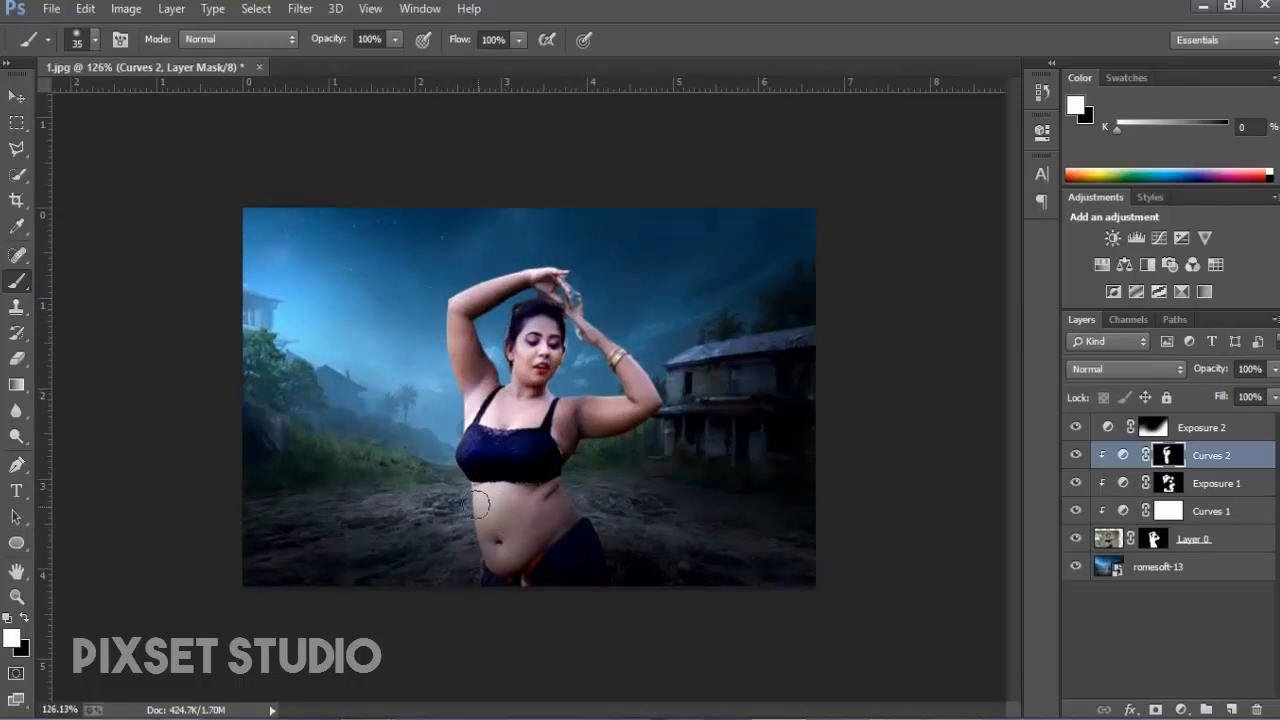
scroll(524, 378, "down", 1)
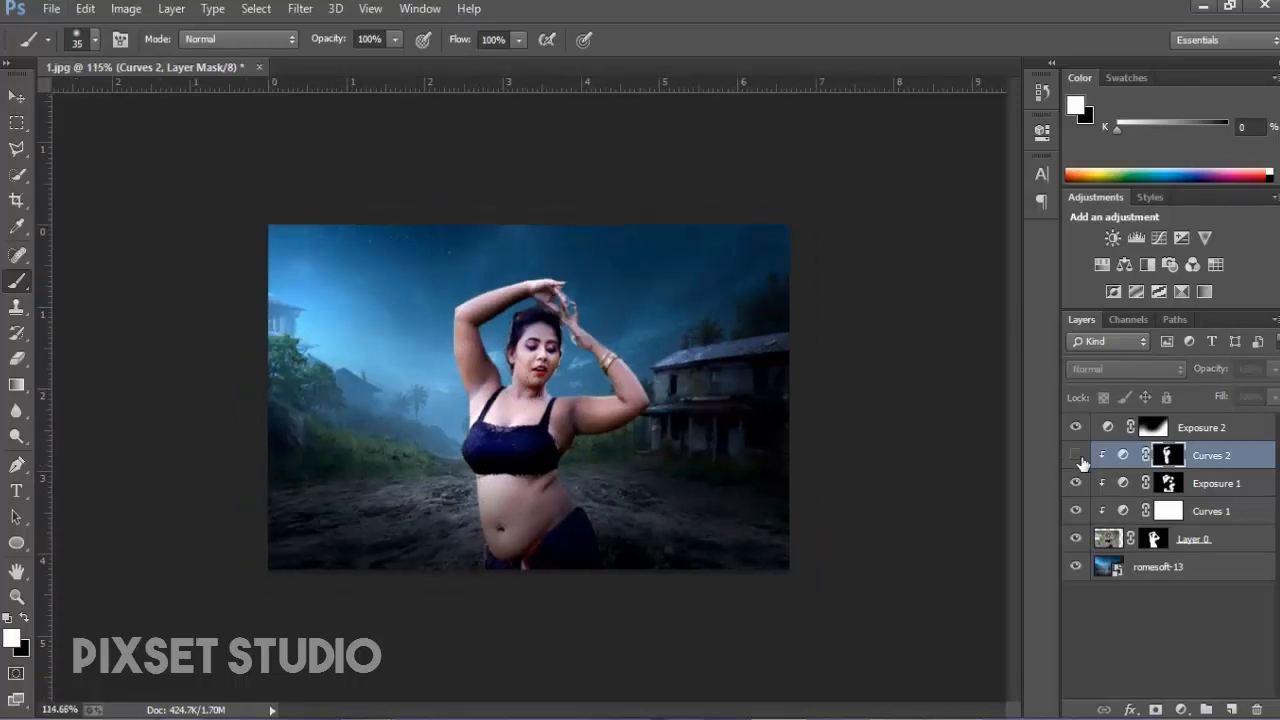
Compare the woman with and without Curves 2, and lower that layer's opacity to 76%.
left_click(1075, 455)
left_click(1075, 455)
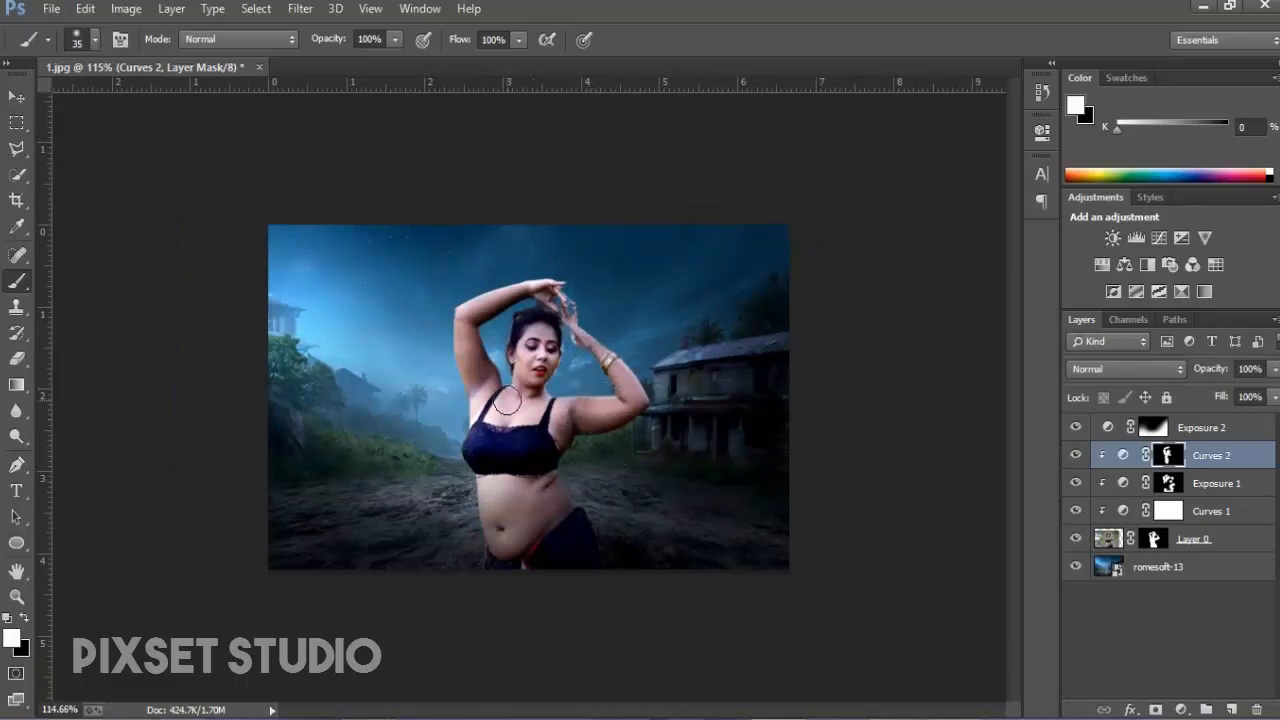
scroll(567, 412, "down", 1)
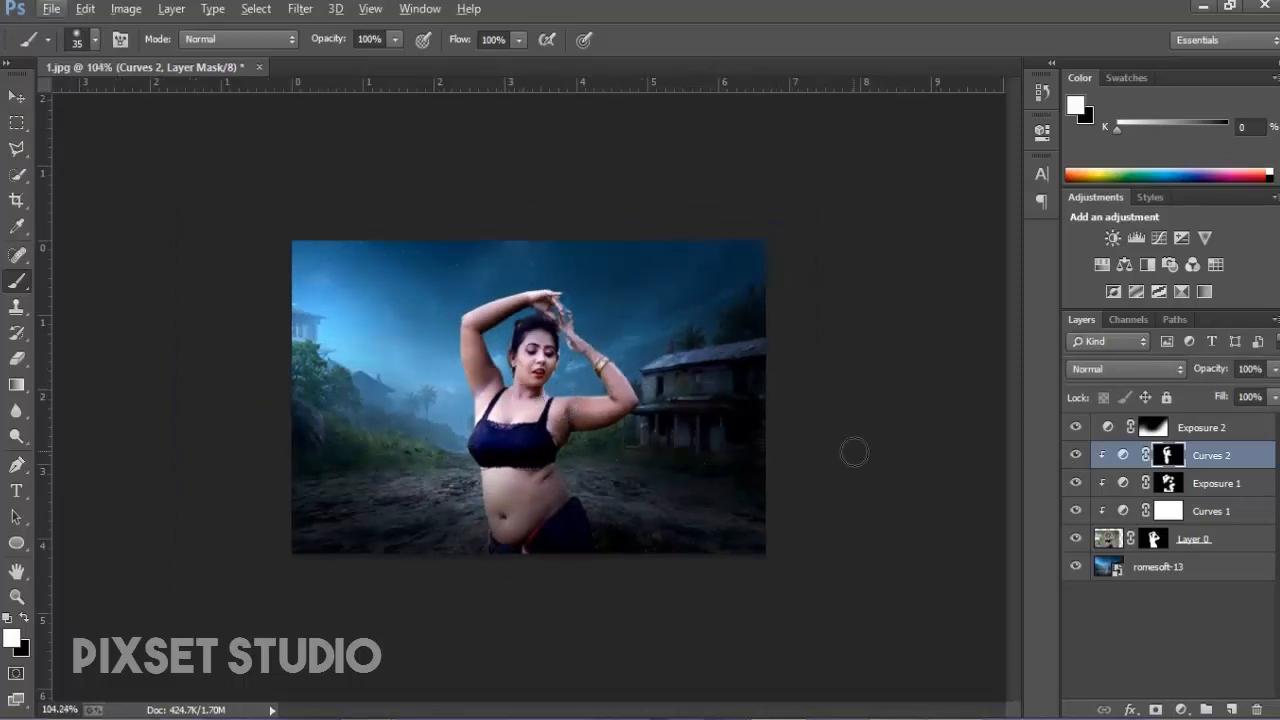
left_click(1075, 457)
left_click(1075, 456)
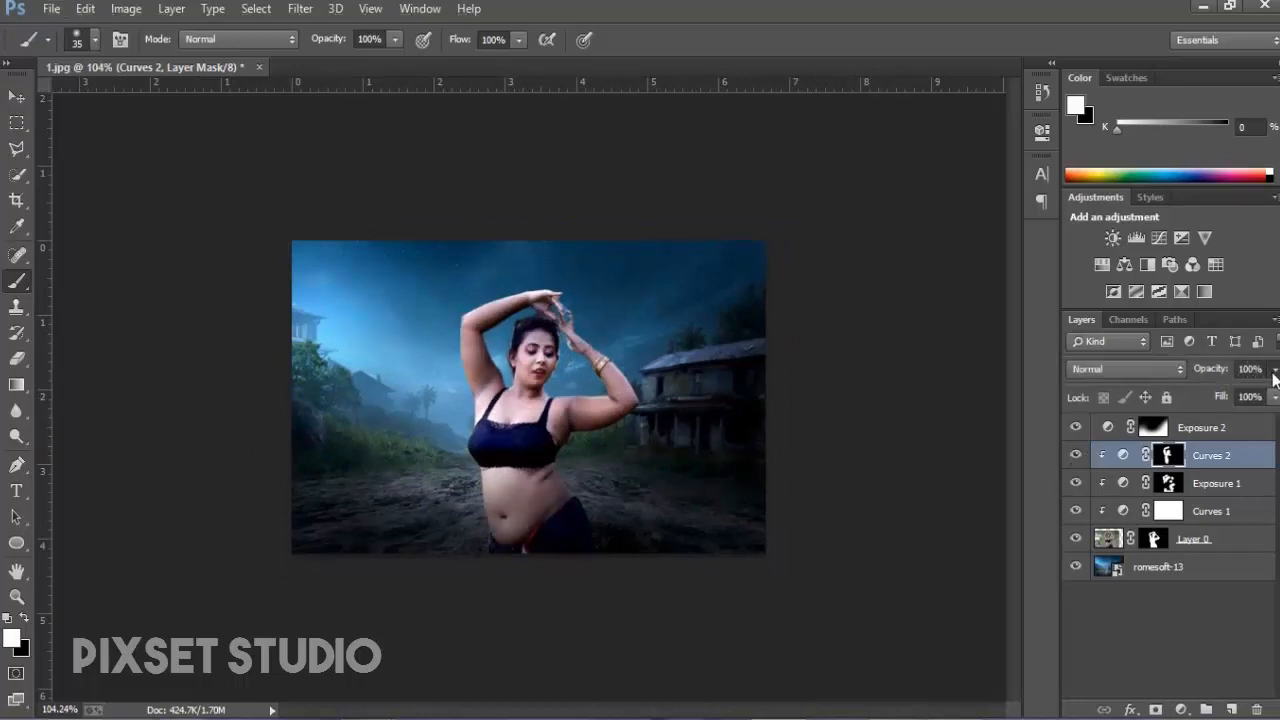
left_click_drag(1274, 369, 1257, 400)
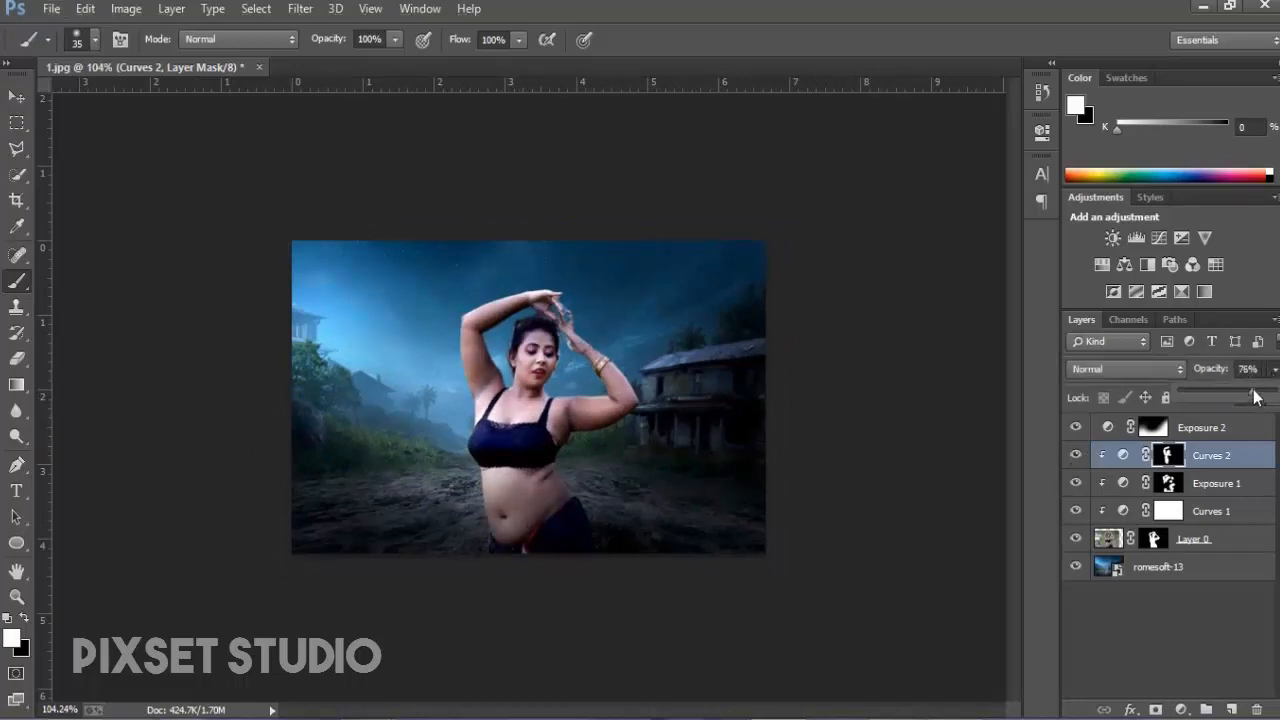
Add a Curves adjustment layer above Exposure 2 and raise the middle of its RGB curve slightly.
left_click(1176, 428)
scroll(651, 434, "down", 2)
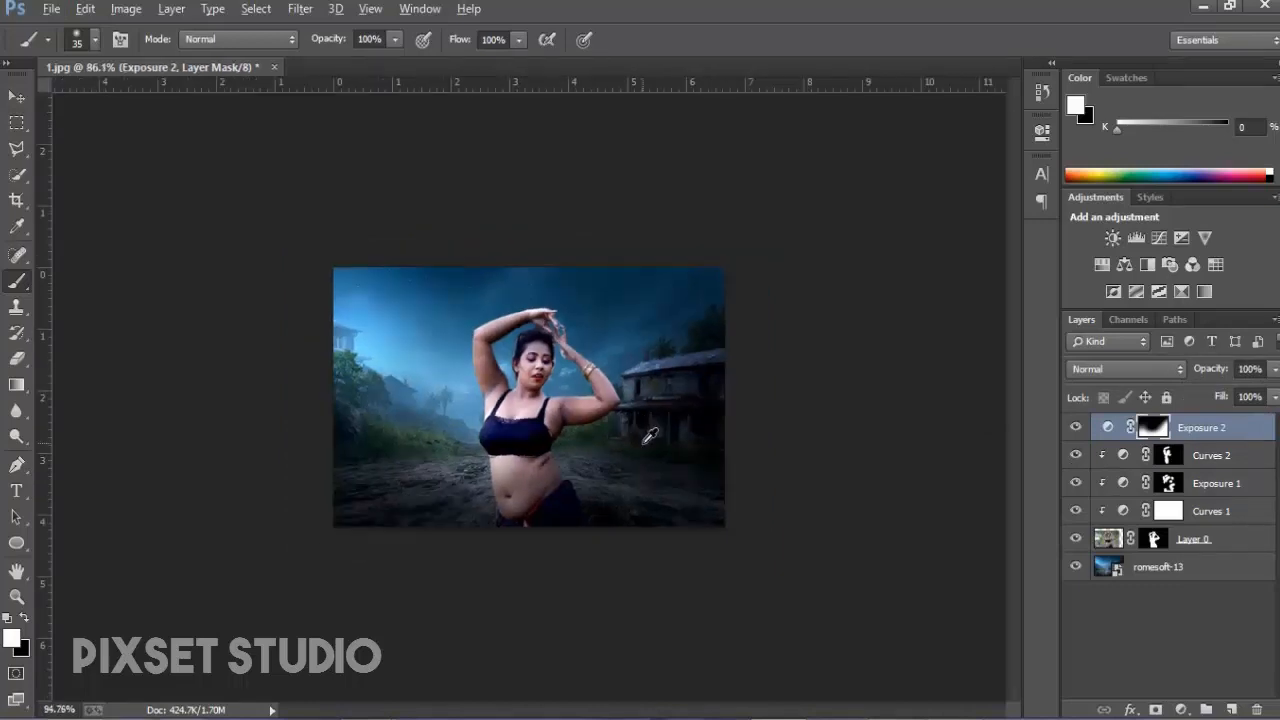
scroll(651, 434, "up", 1)
left_click(1186, 710)
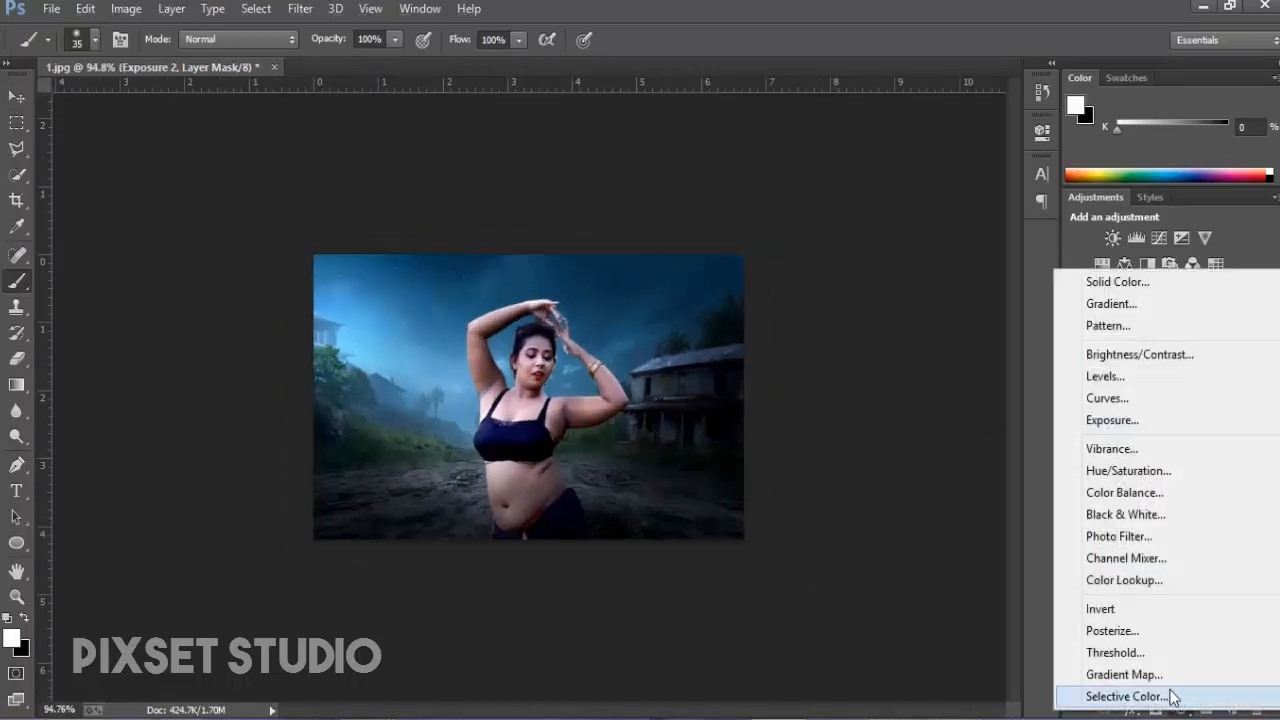
left_click(1118, 400)
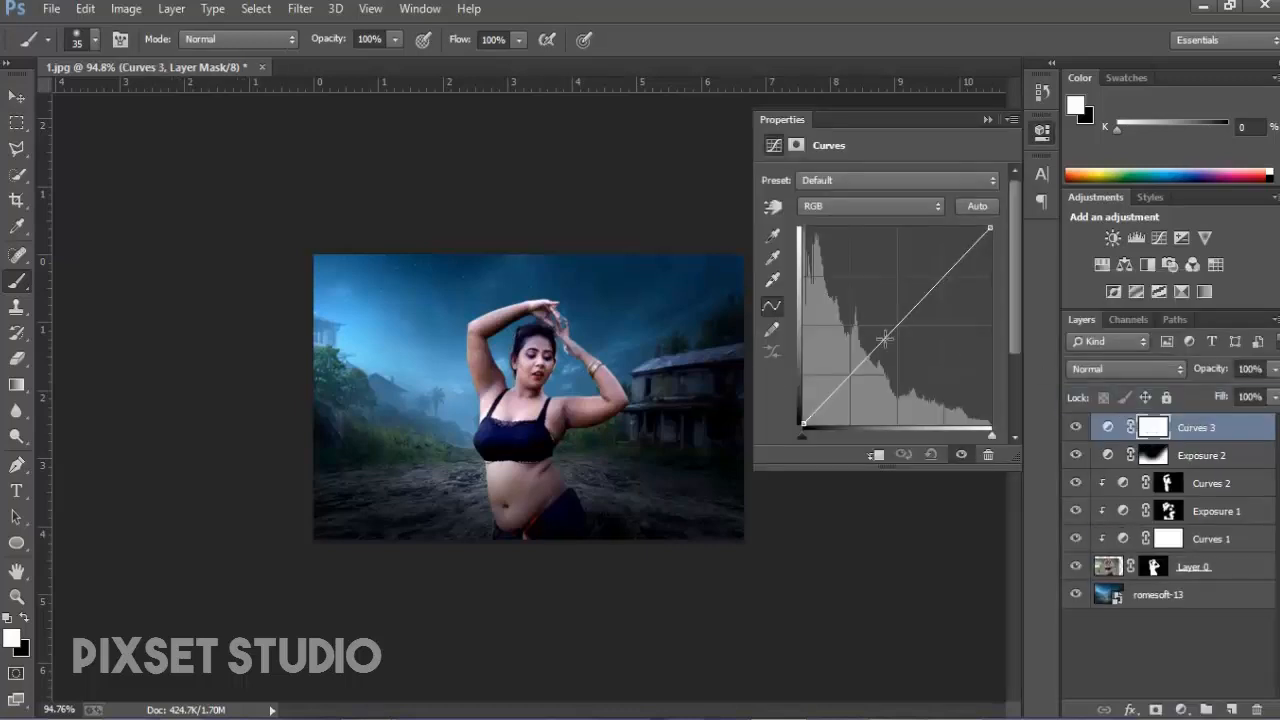
left_click_drag(884, 340, 876, 326)
left_click(988, 120)
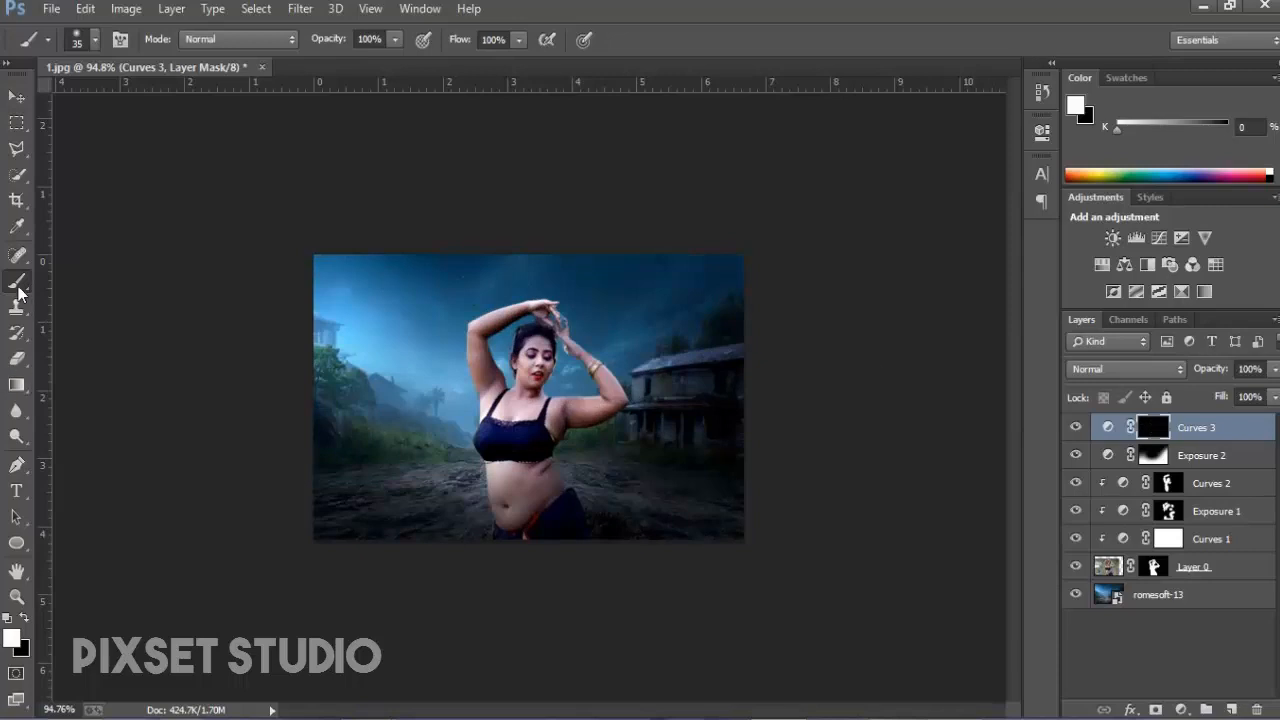
Invert the Curves 3 mask to black and dab white over the woman's face and chest with a 250 px brush.
key("bracketright")
left_click(501, 400)
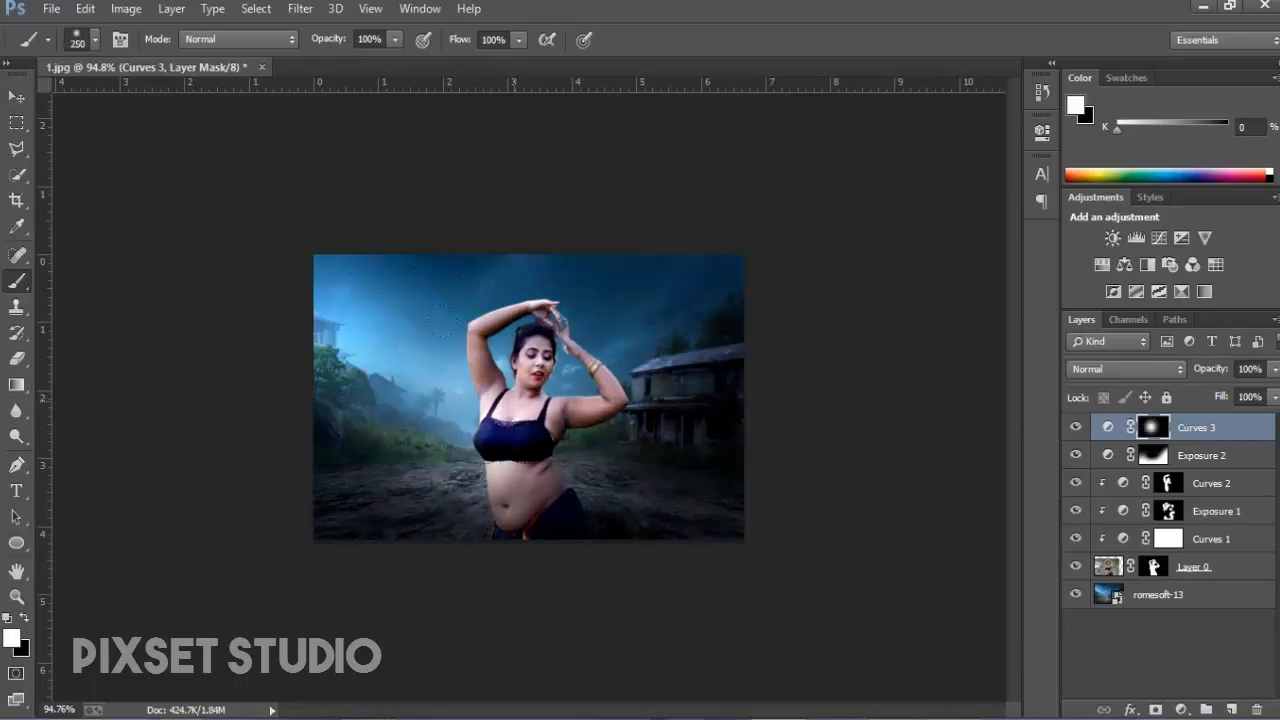
left_click(515, 378)
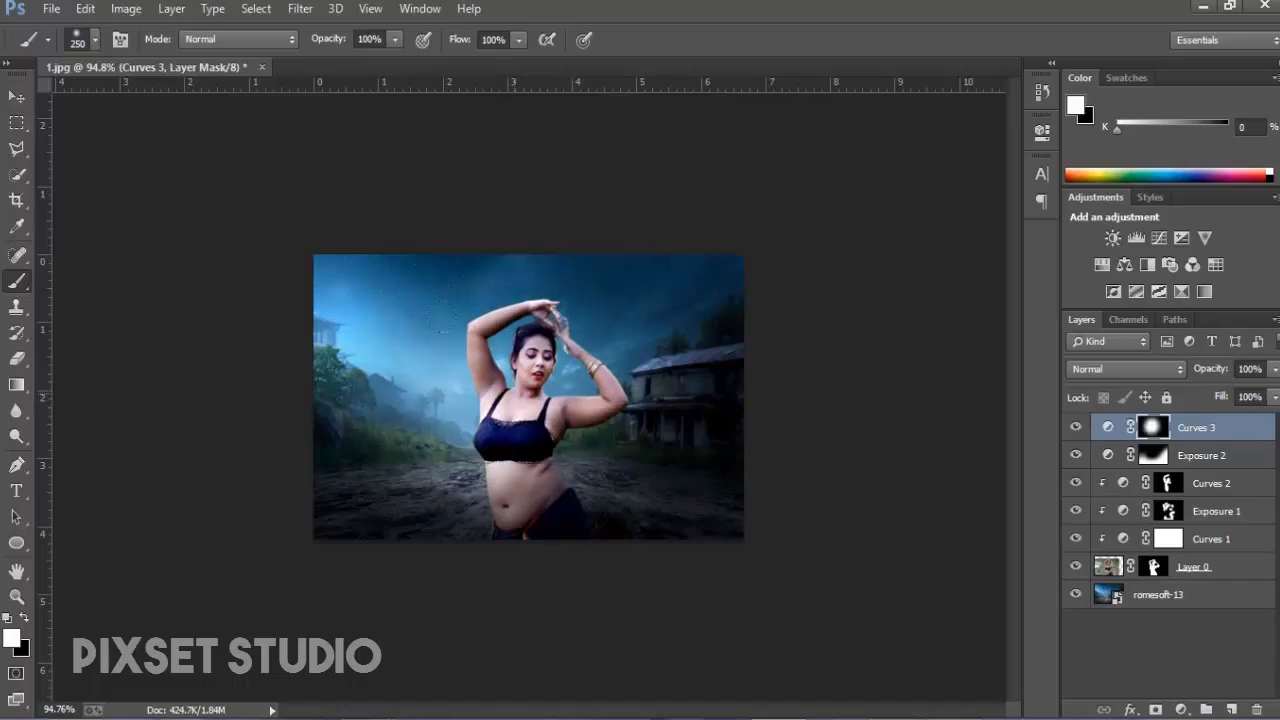
Transform the glow on the Curves 3 mask to 98.61% width and 74.17% height, rotated 15.31 degrees.
key("v")
left_click(225, 39)
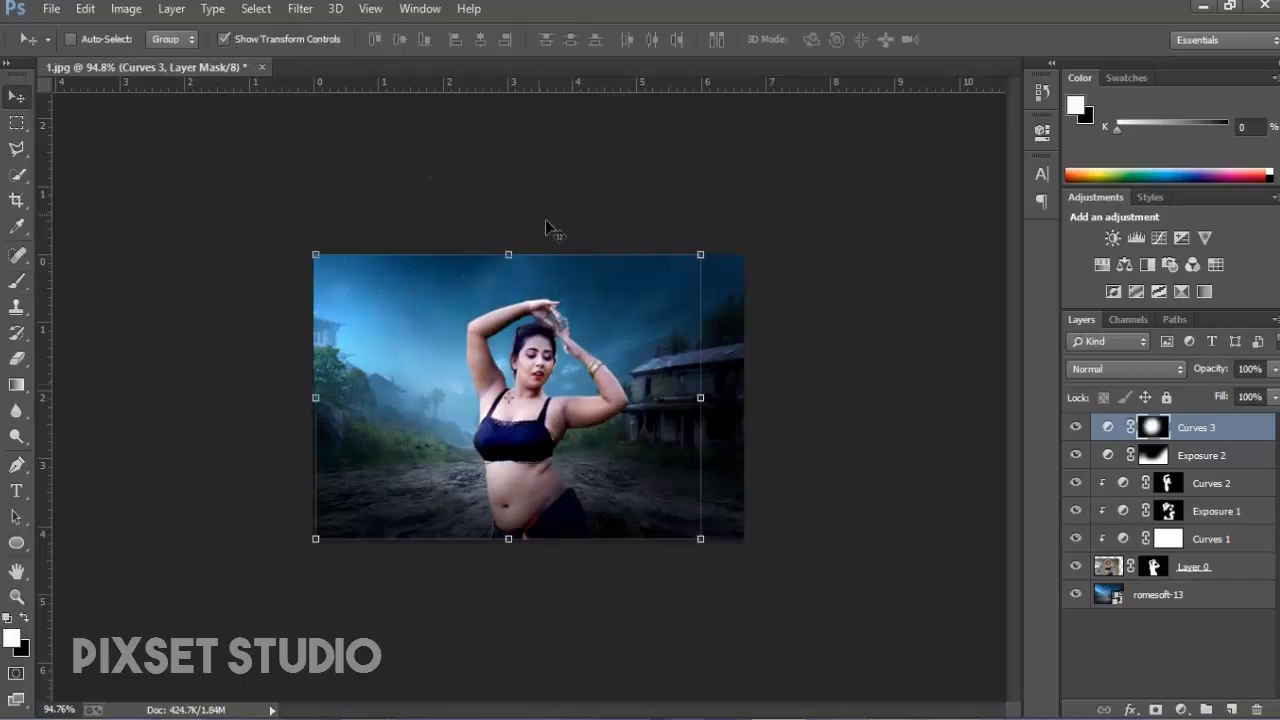
left_click_drag(511, 253, 511, 312)
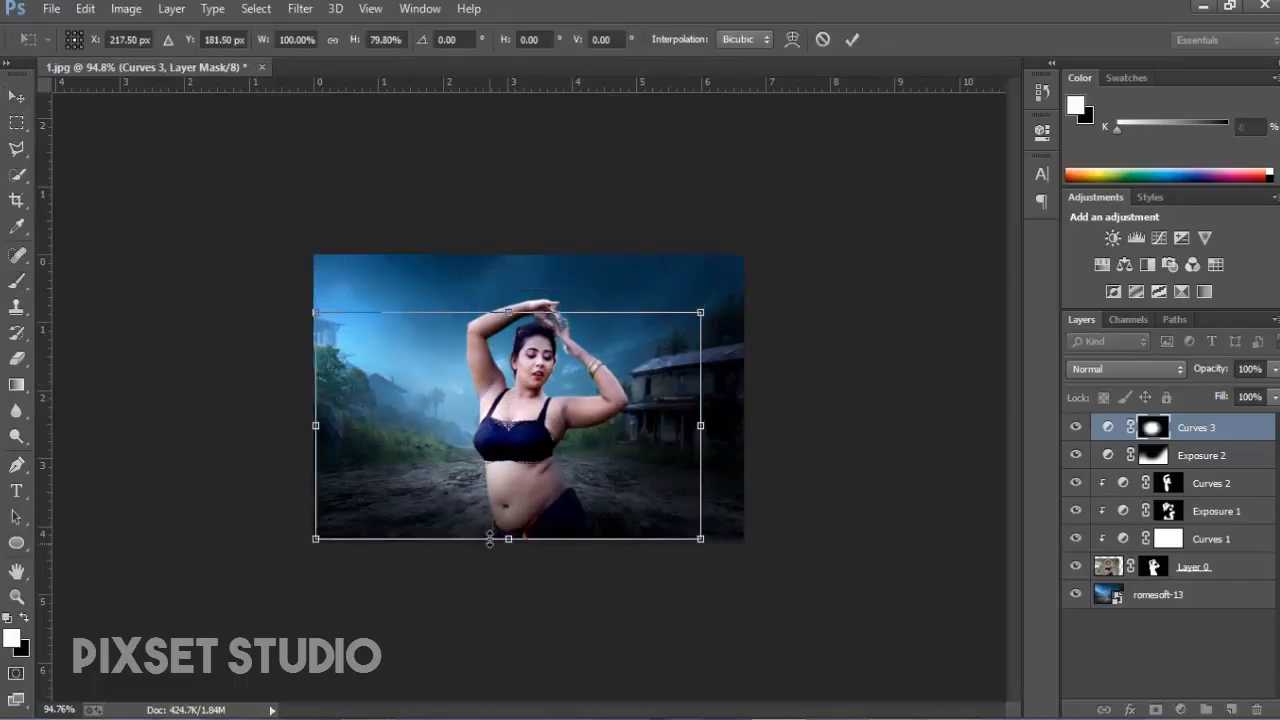
left_click_drag(490, 538, 490, 522)
left_click_drag(704, 410, 699, 410)
left_click_drag(712, 300, 729, 338)
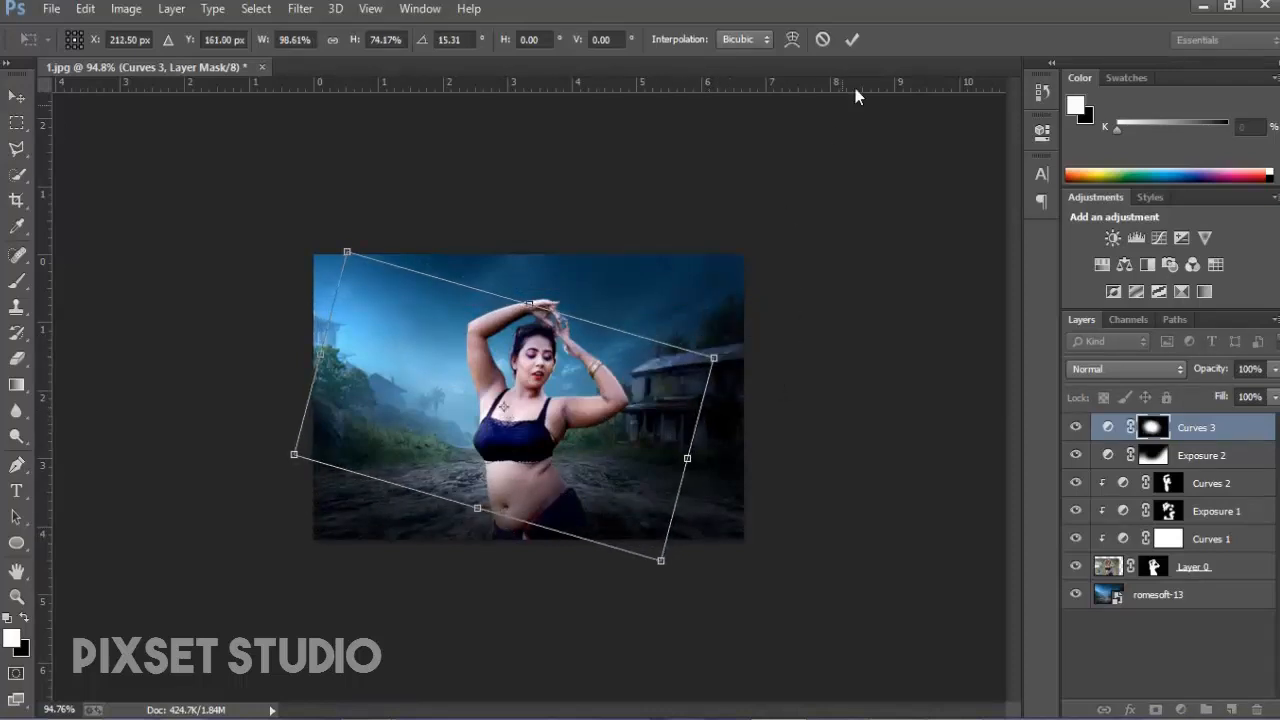
left_click(851, 39)
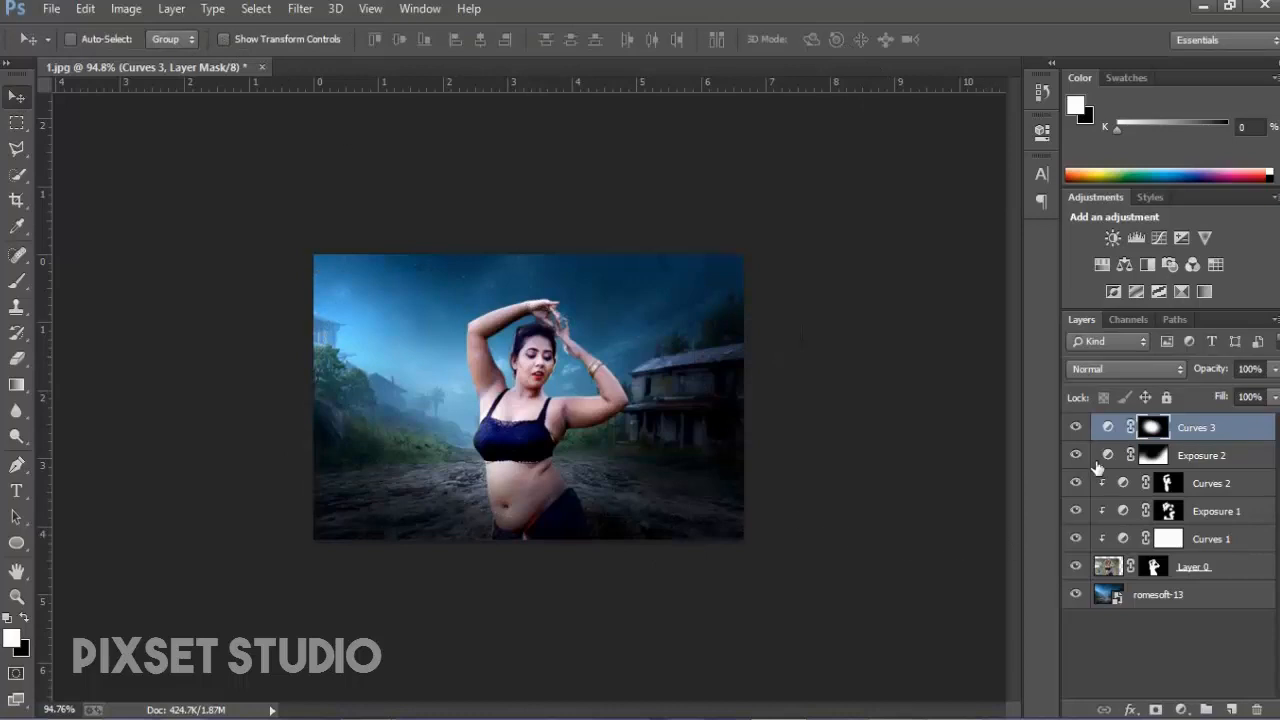
Compare the composite with and without Curves 3.
left_click(1075, 427)
left_click(1075, 427)
scroll(714, 443, "down", 2)
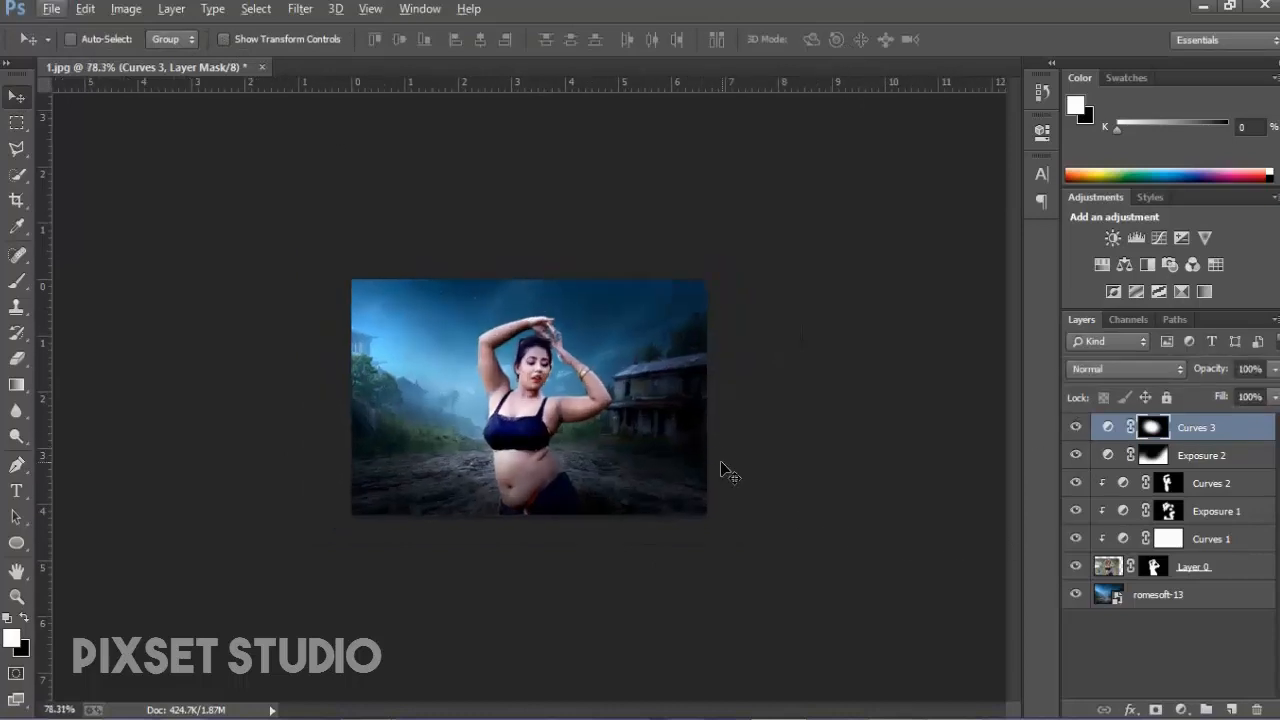
scroll(720, 466, "up", 2)
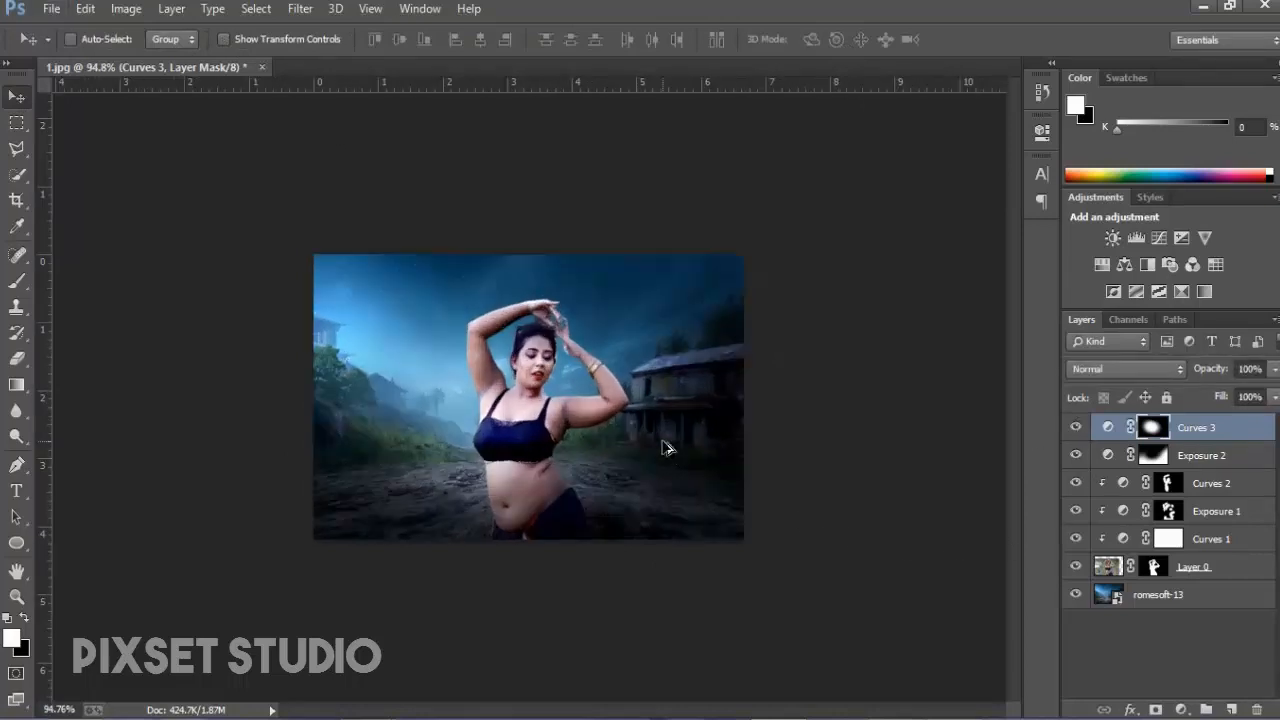
Add a Photo Filter adjustment layer above Curves 3.
left_click(1182, 709)
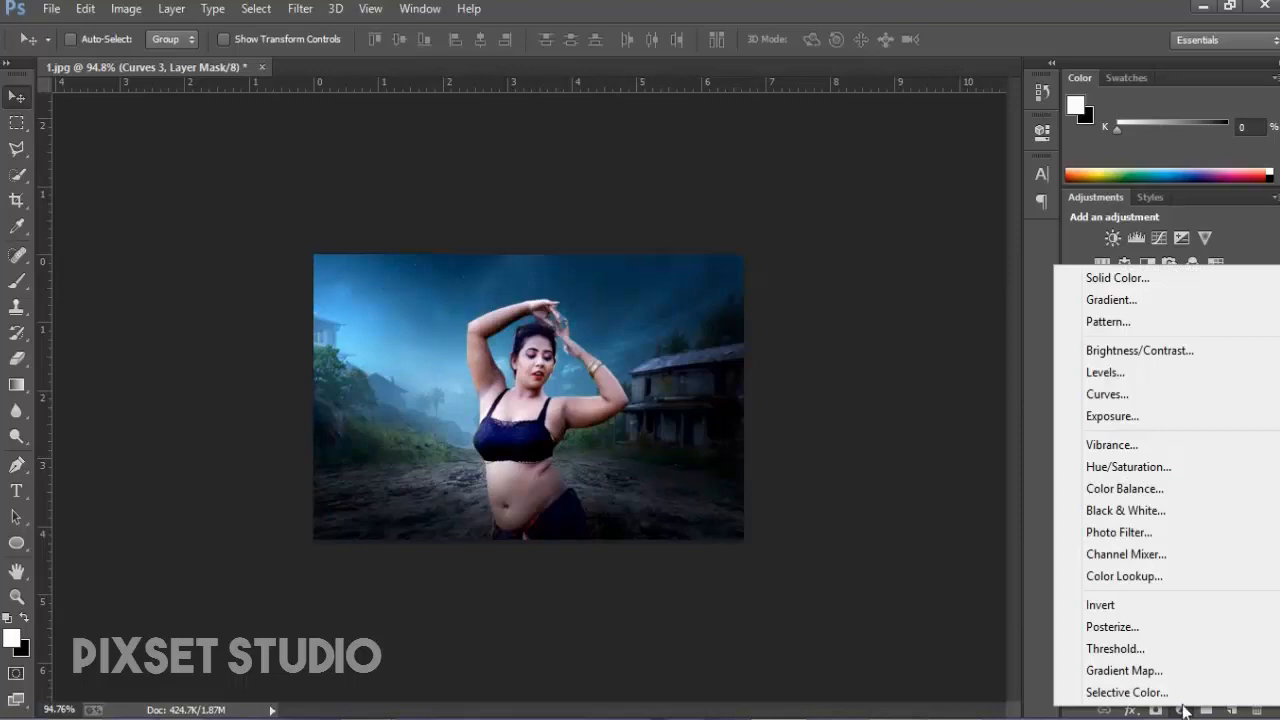
left_click(1118, 532)
left_click(836, 224)
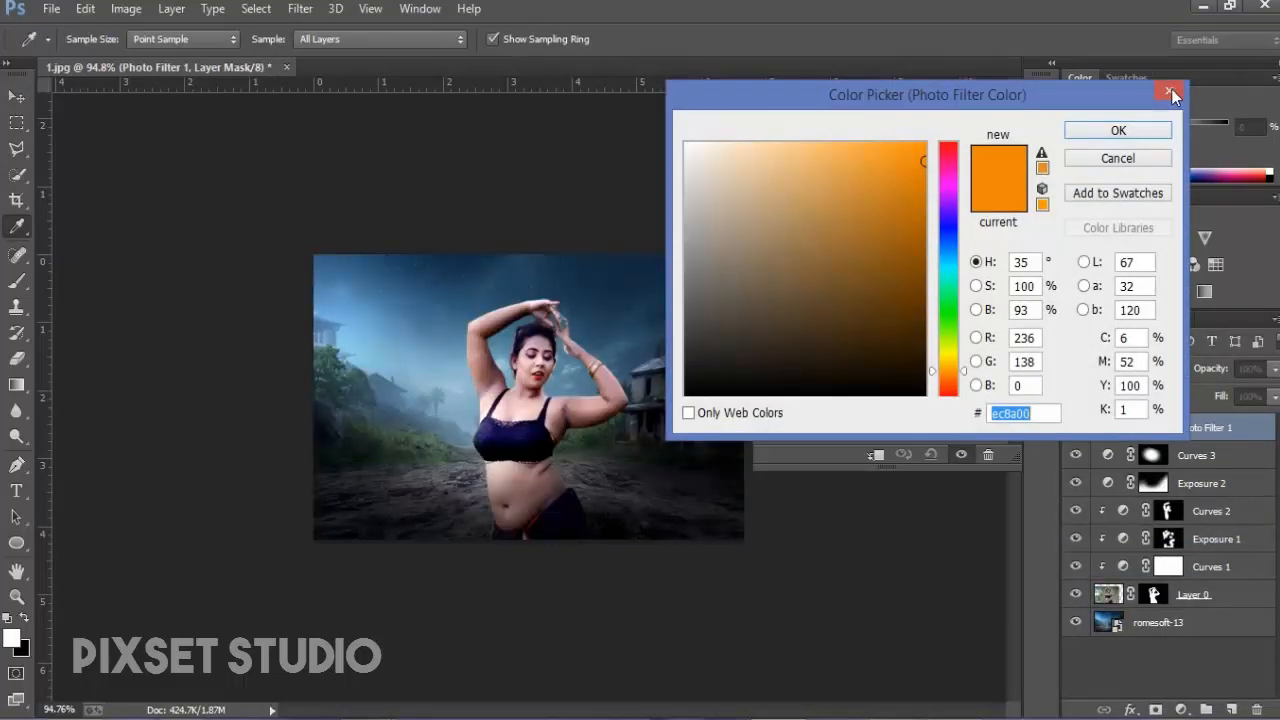
left_click(1088, 91)
left_click(832, 209)
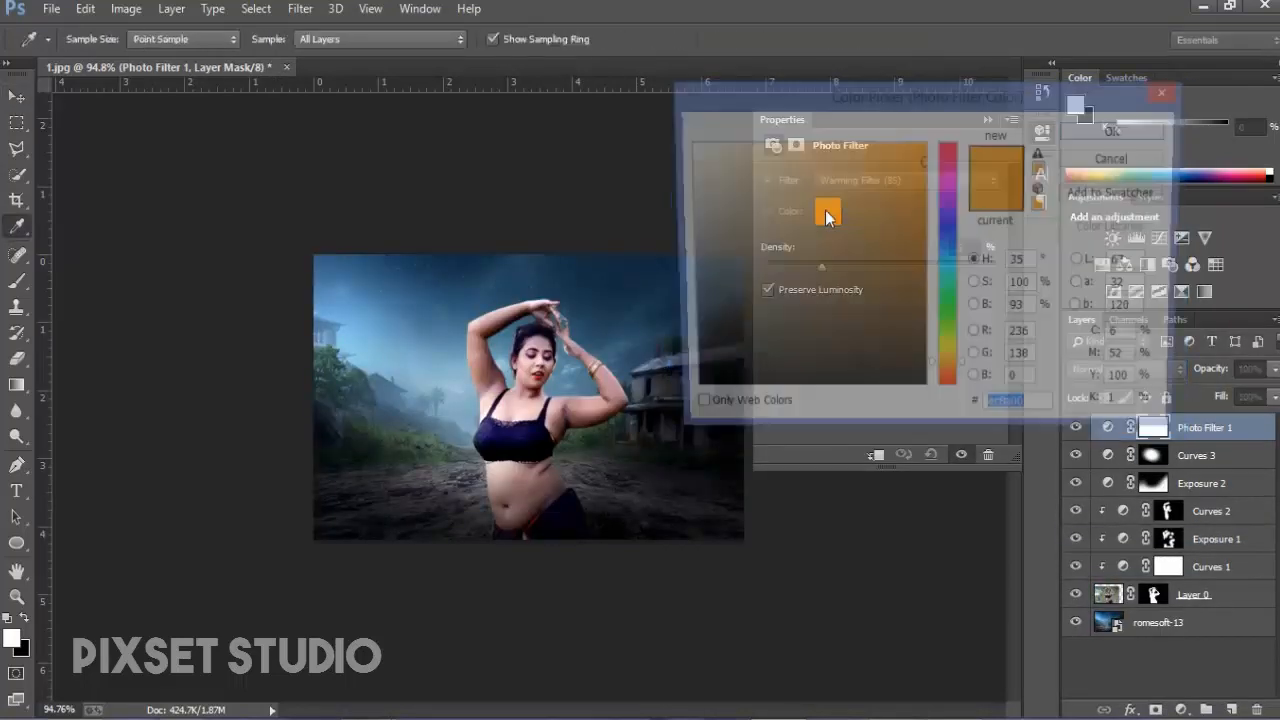
left_click(1178, 98)
Try the Warming Filter (LBA) and Cooling Filter (LBB) presets on Photo Filter 1, and compare the image with and without the layer.
left_click(930, 182)
left_click(895, 217)
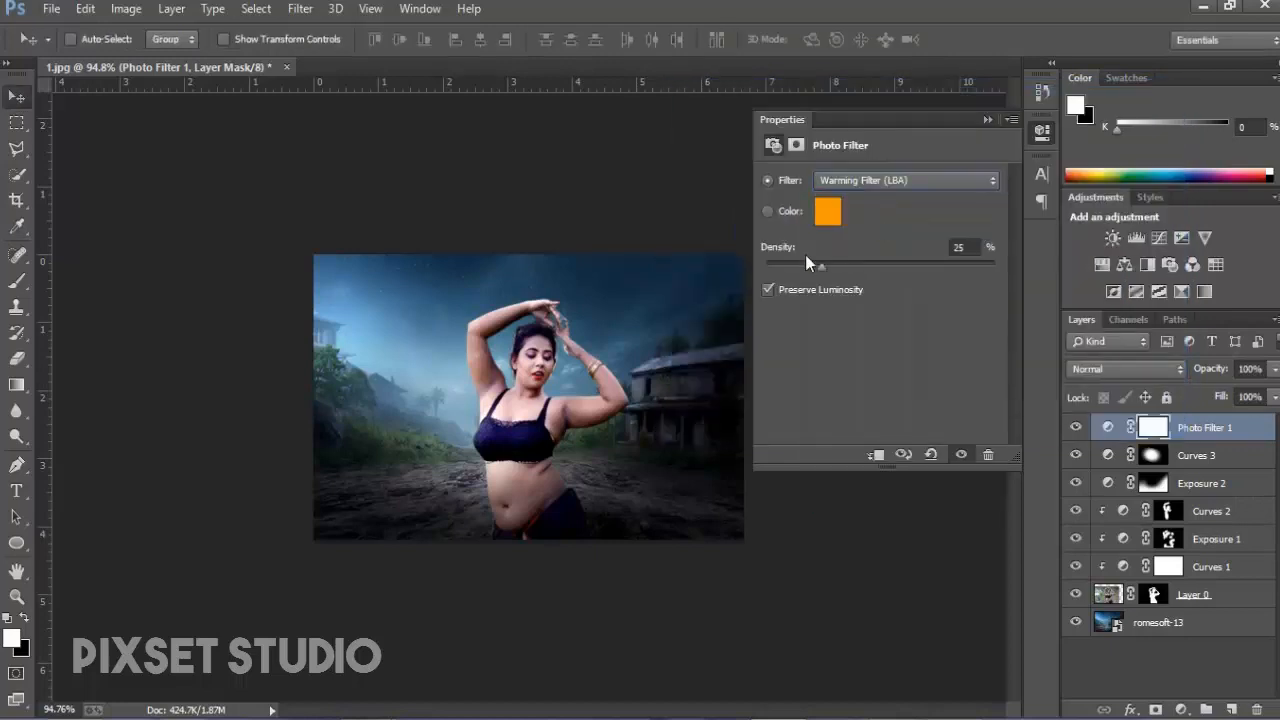
left_click(885, 180)
left_click(854, 261)
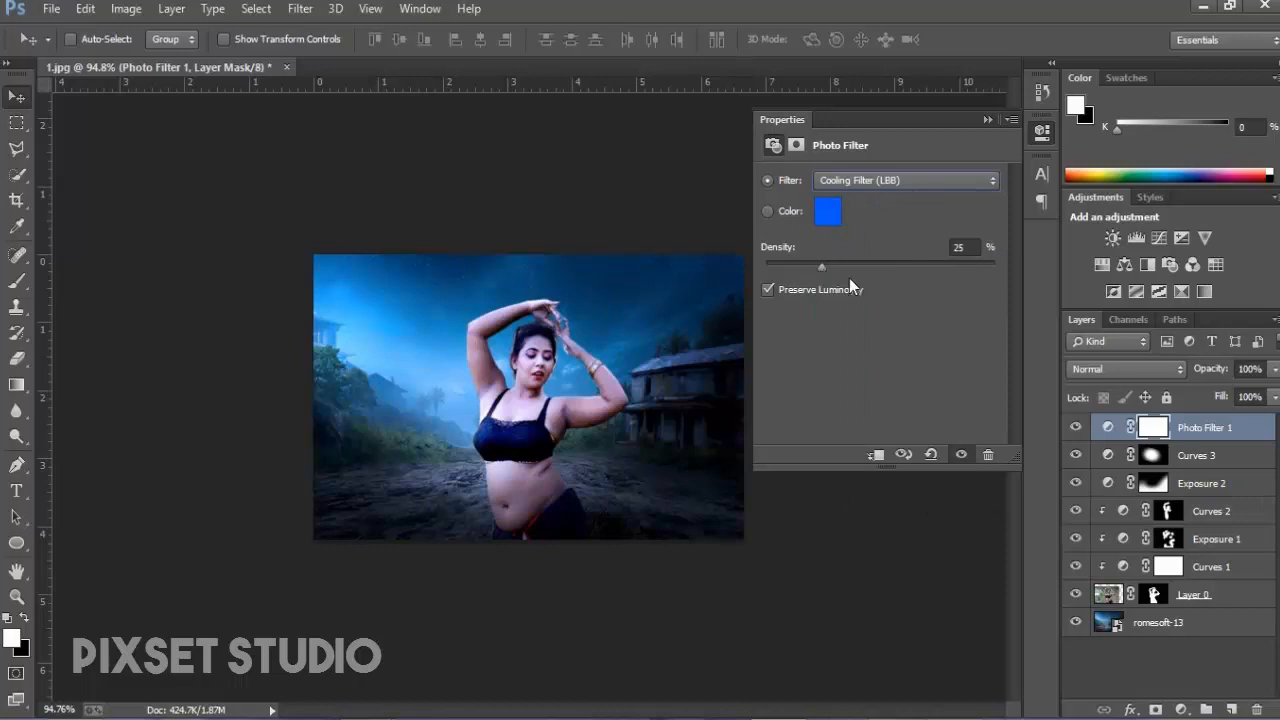
left_click(988, 120)
left_click(1076, 427)
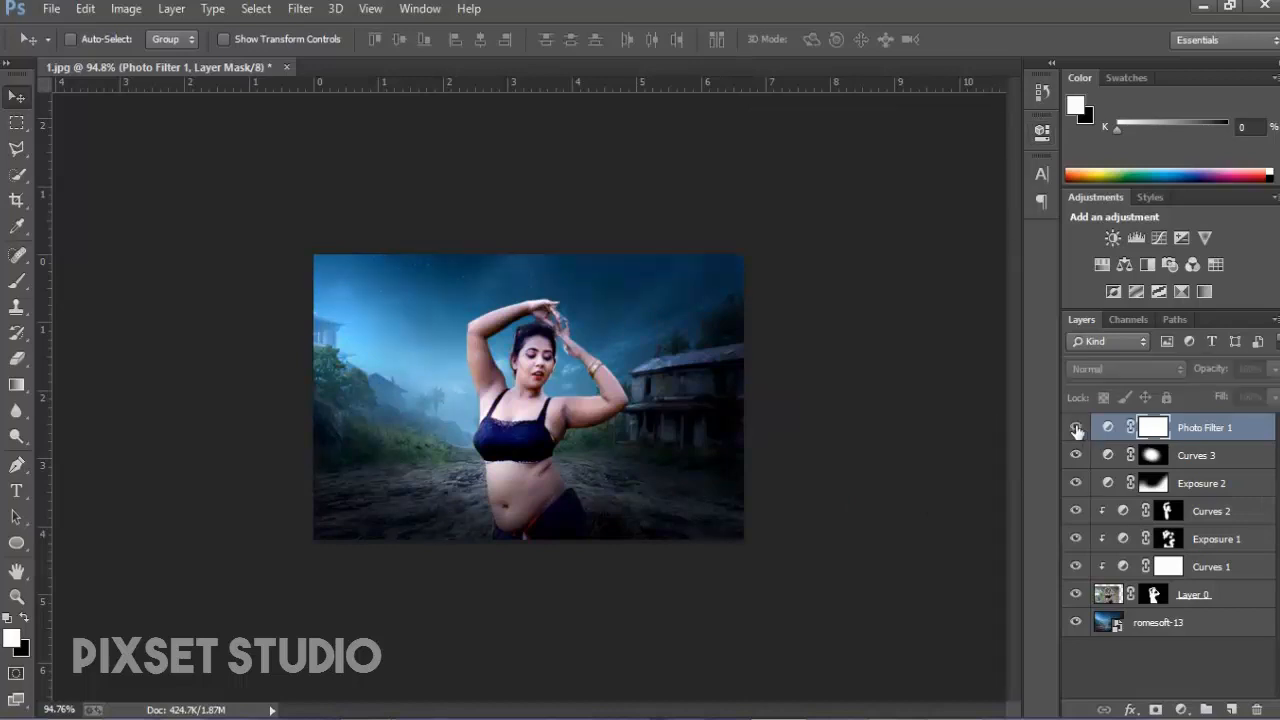
left_click(1076, 427)
Try the Cooling Filter (82) and Green presets on Photo Filter 1.
double_click(1109, 427)
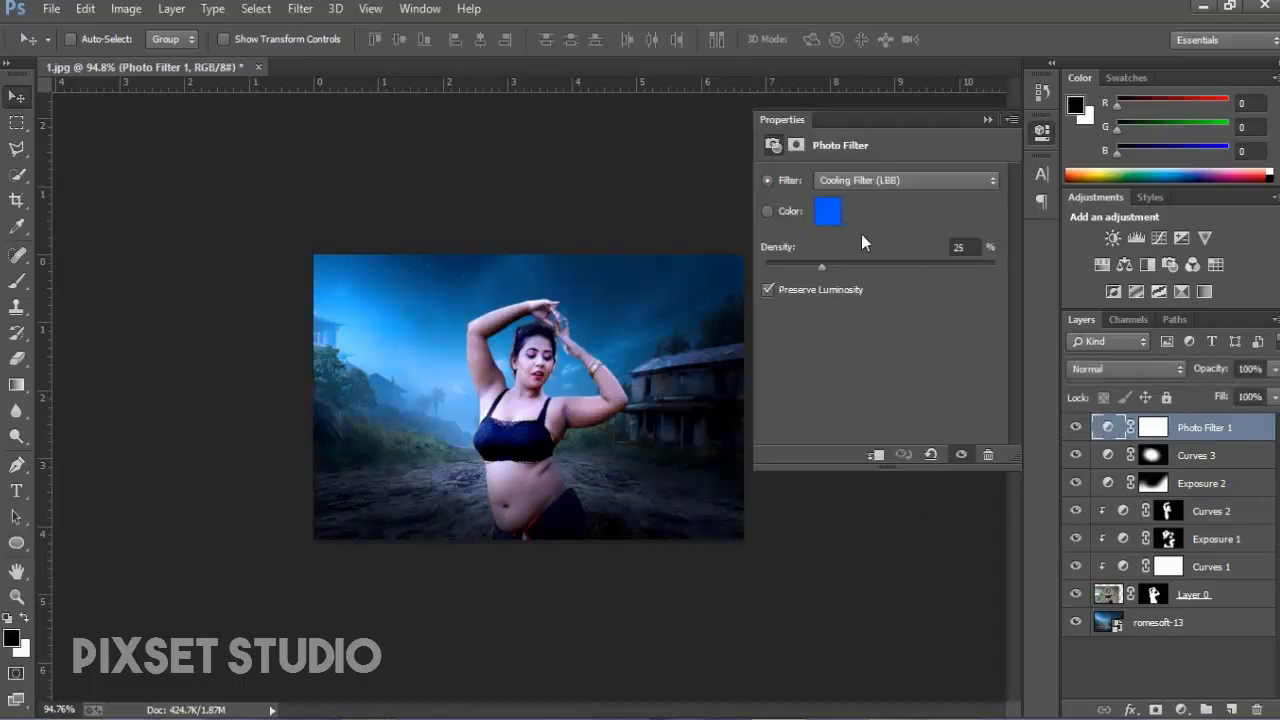
left_click(875, 180)
left_click(860, 277)
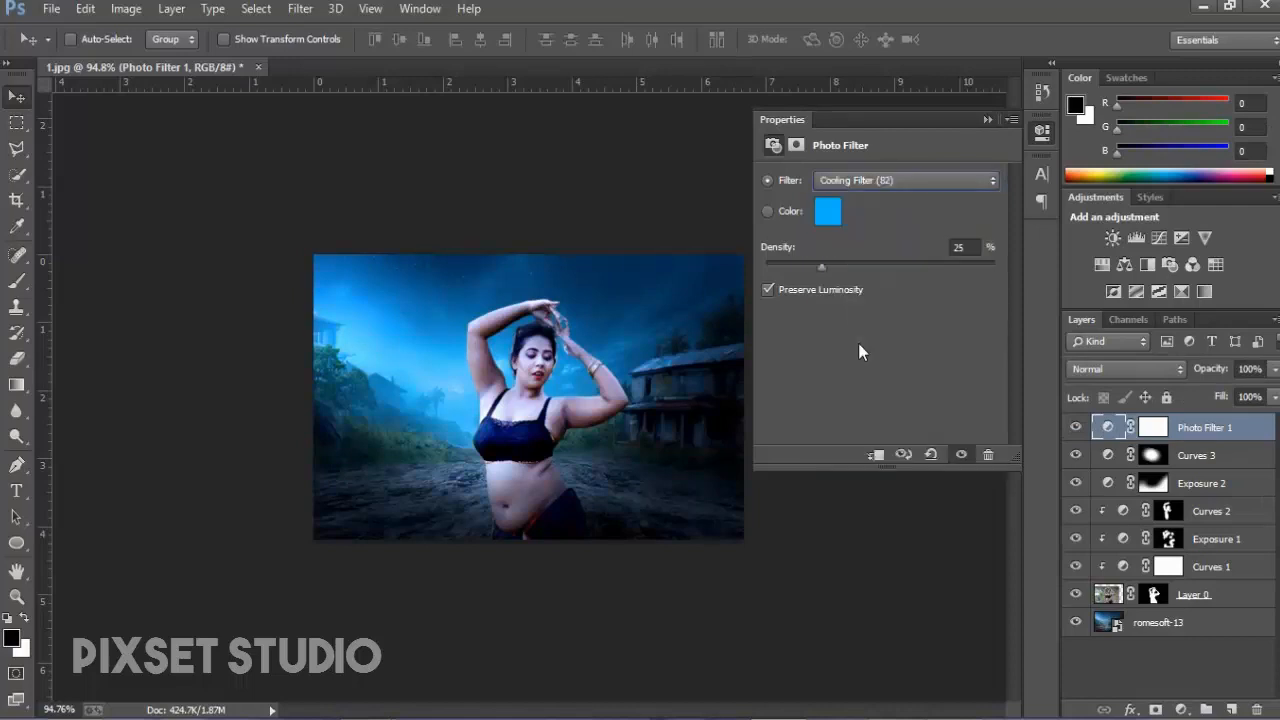
left_click(900, 180)
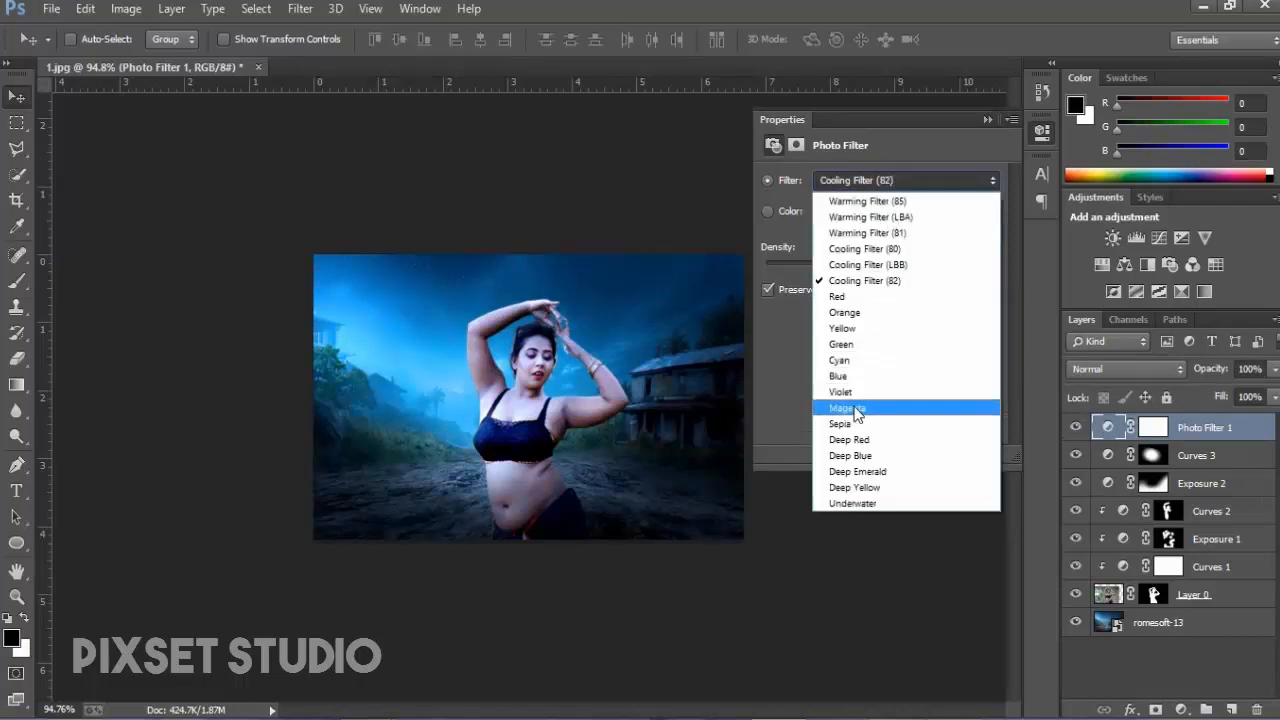
left_click(848, 345)
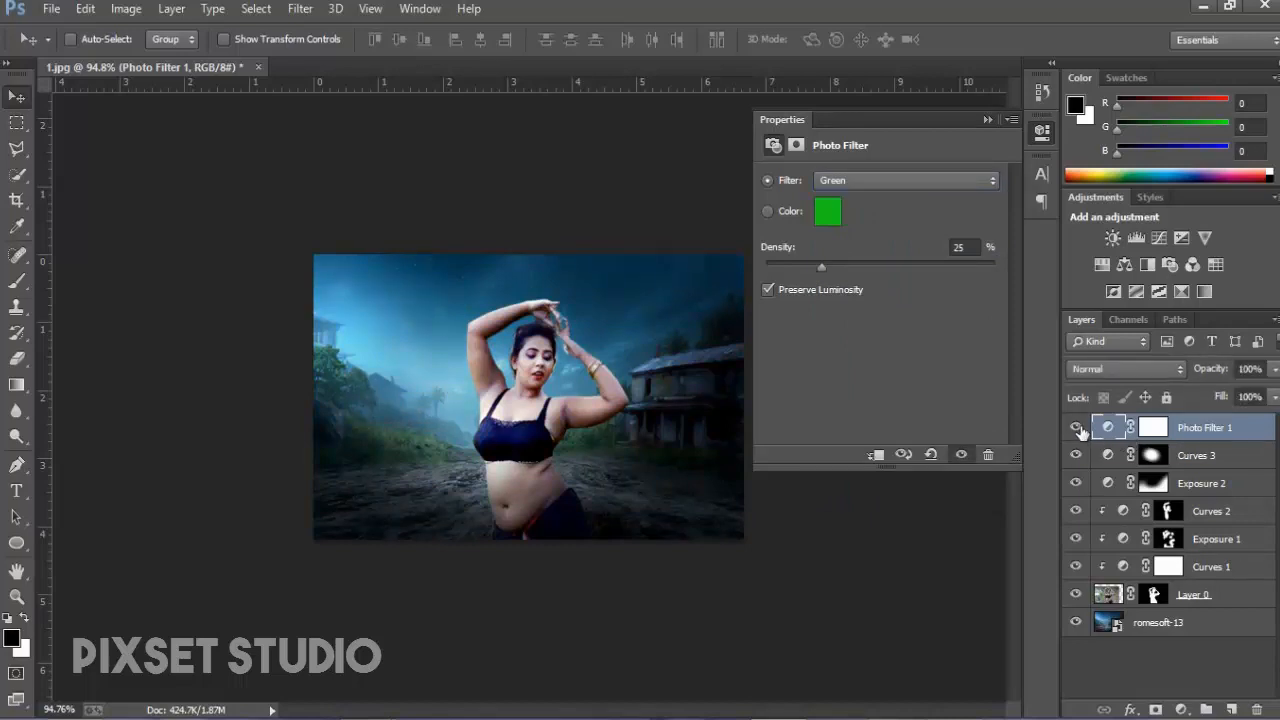
Set the Photo Filter 1 color to the dark blue 072c46 sampled from the night sky above the woman.
left_click(829, 211)
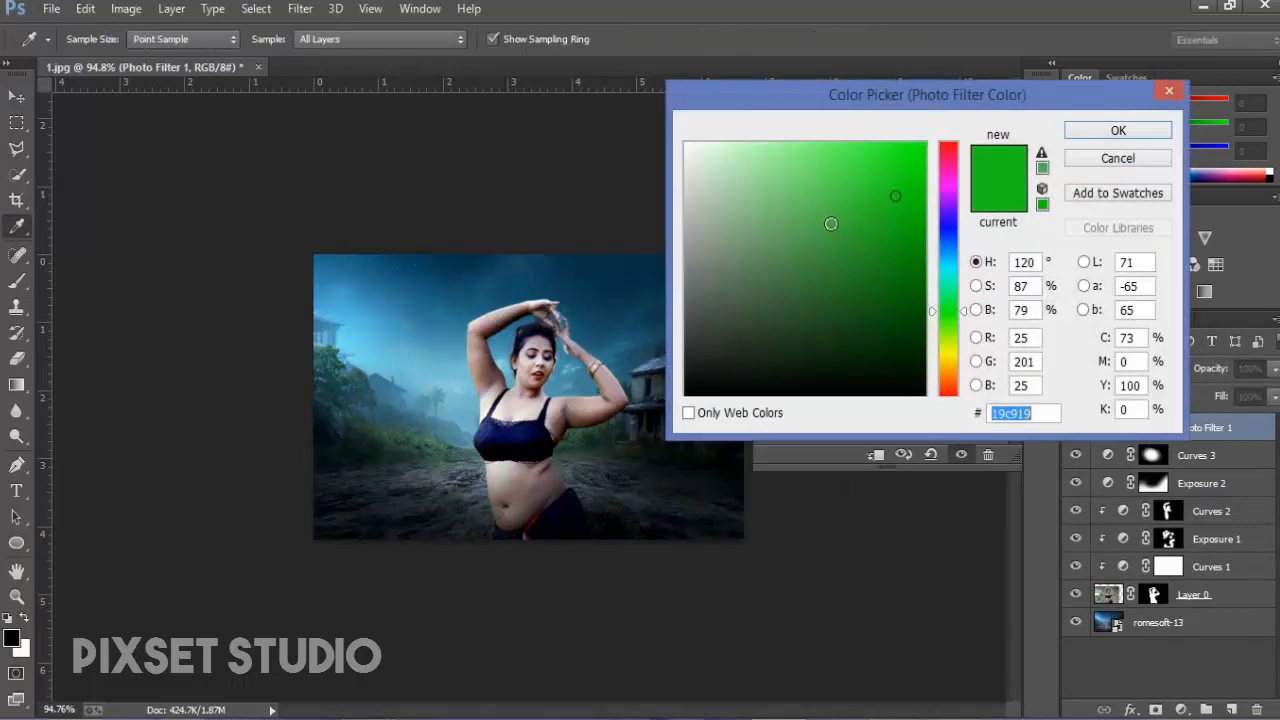
left_click(1169, 91)
left_click(829, 213)
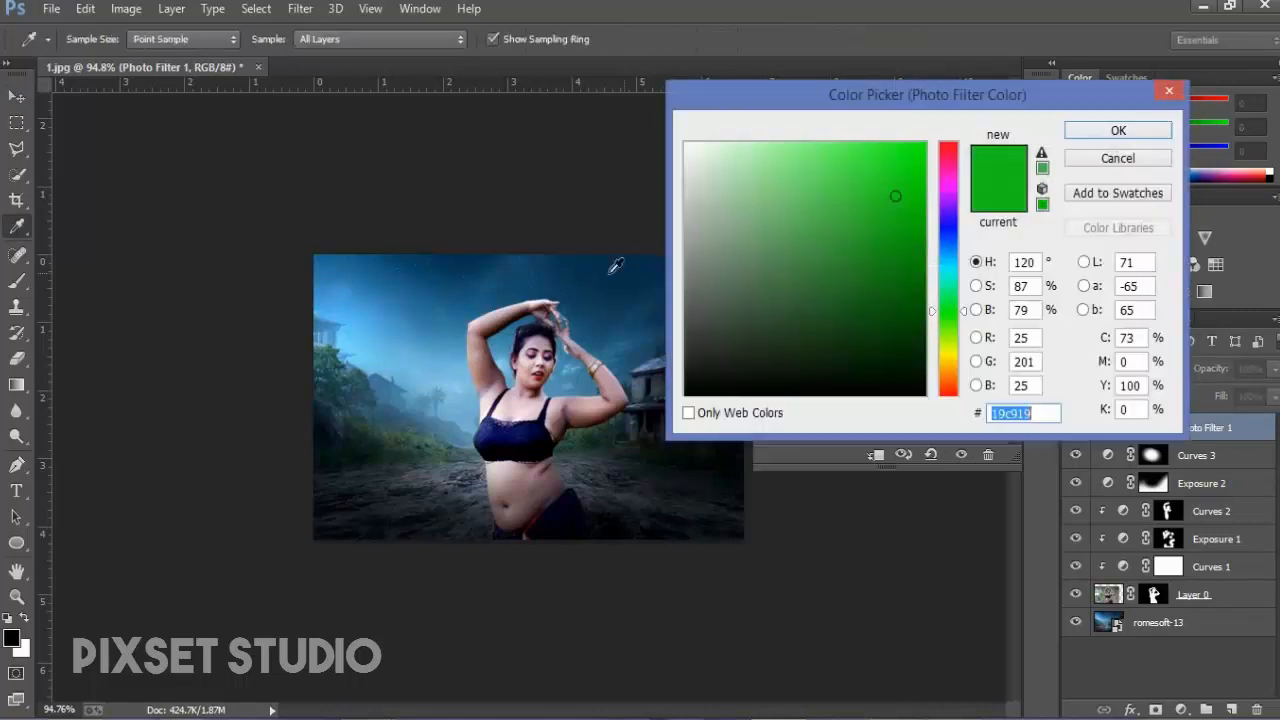
left_click(586, 266)
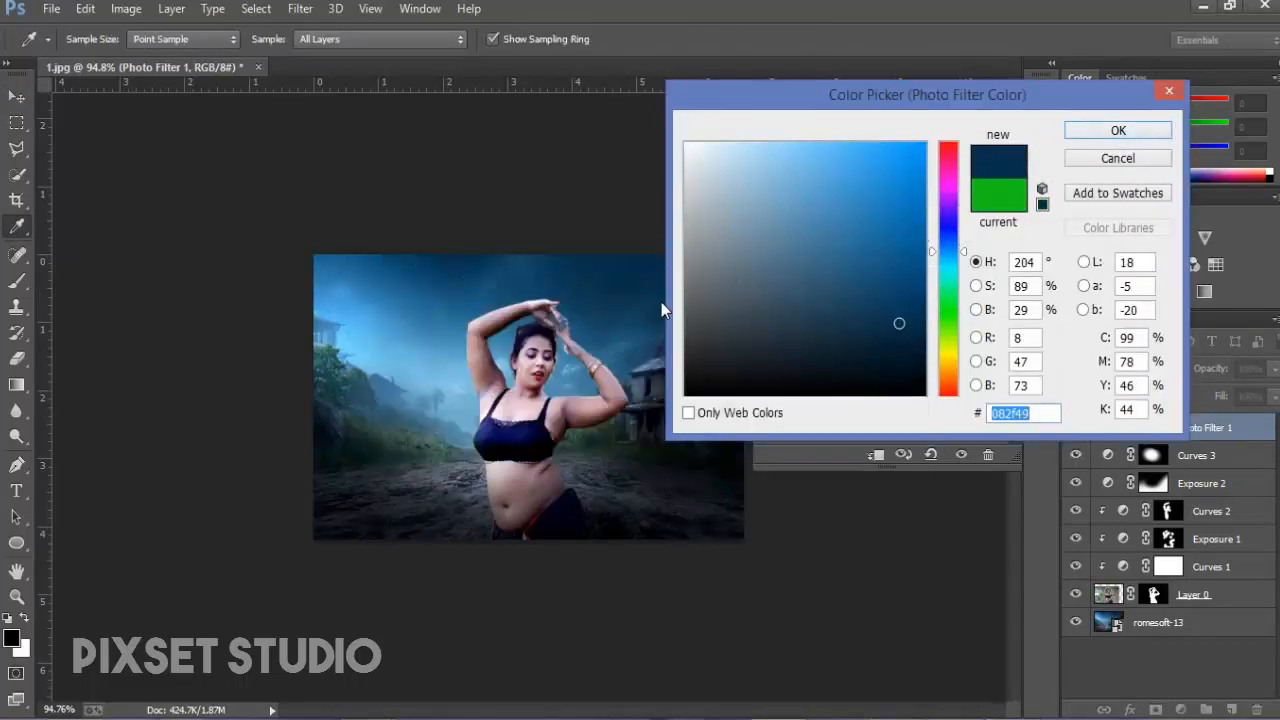
left_click(617, 265)
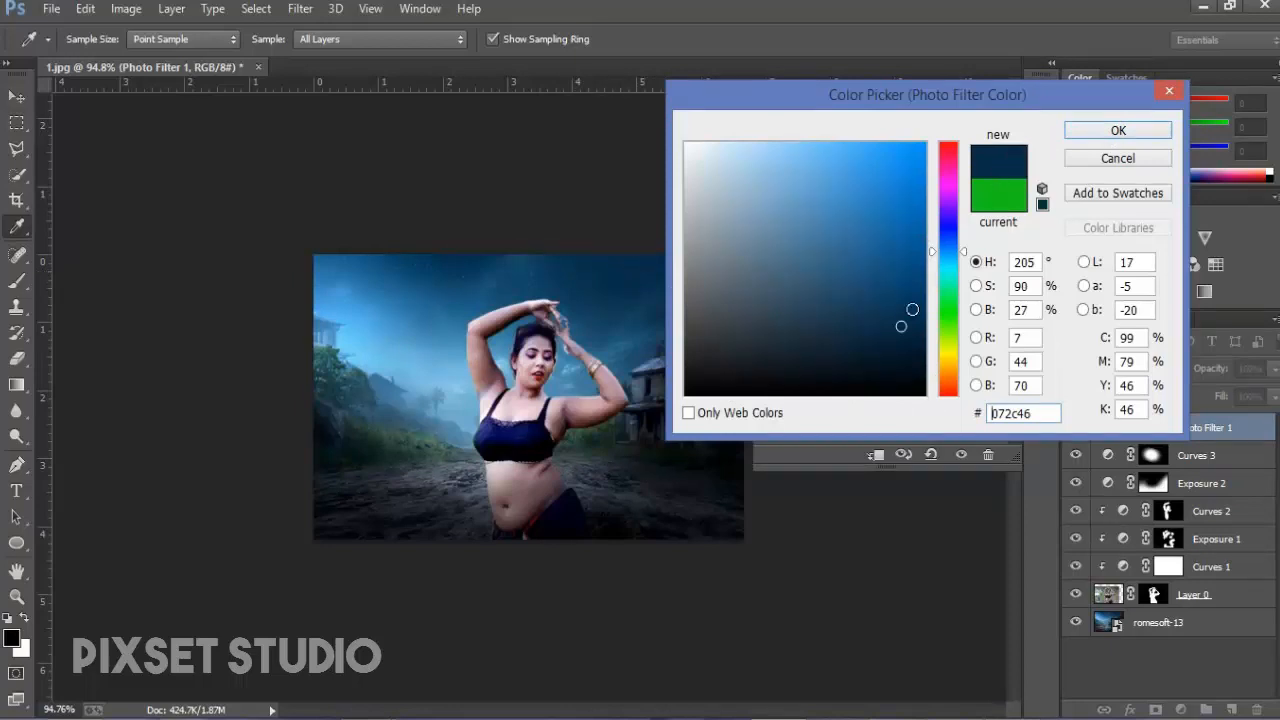
left_click(1114, 131)
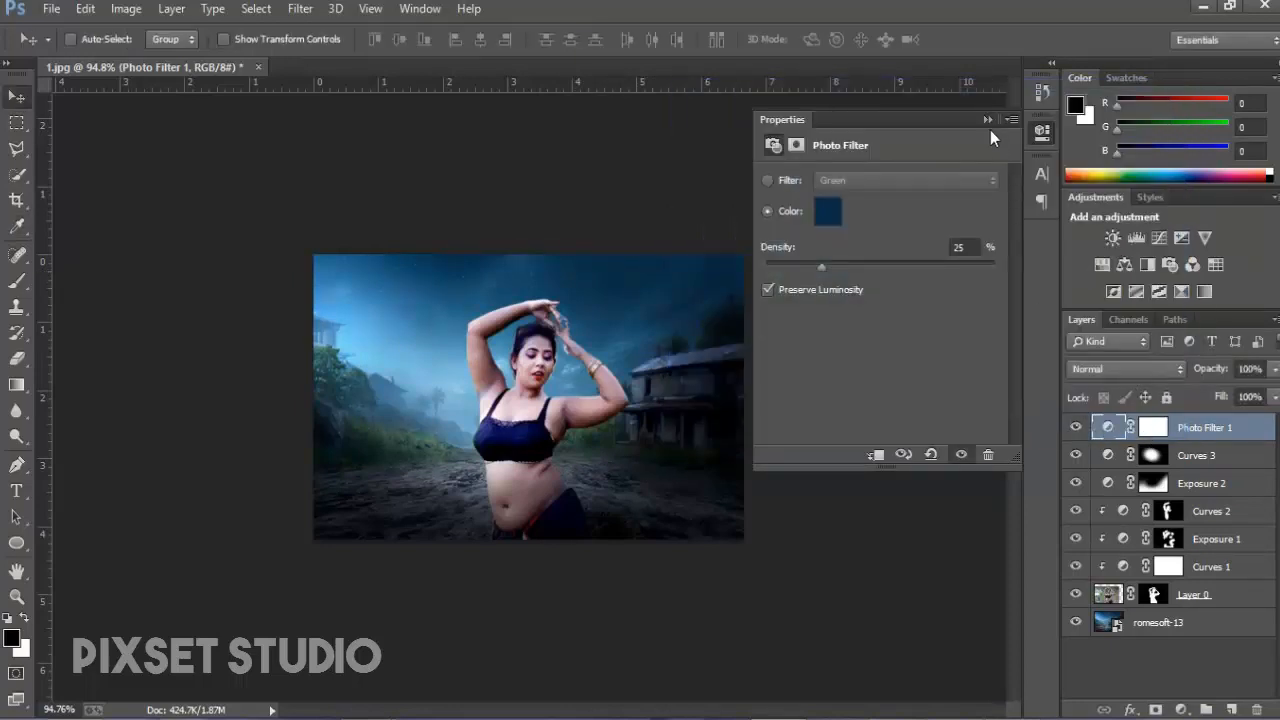
Compare the composite with and without Photo Filter 1, and examine the overall blend of the woman and background.
left_click(988, 120)
left_click(1077, 428)
left_click(1077, 428)
left_click(1077, 428)
left_click(1077, 428)
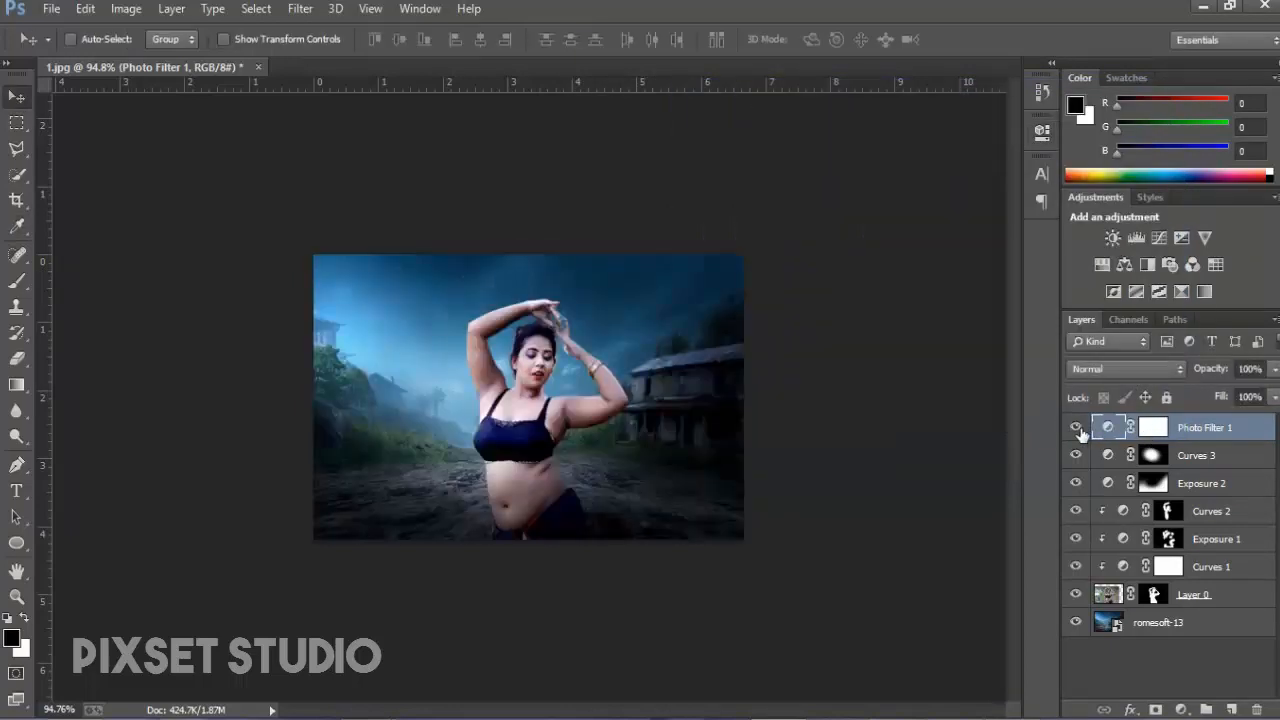
scroll(677, 440, "up", 3)
scroll(677, 440, "down", 3)
scroll(744, 513, "down", 2)
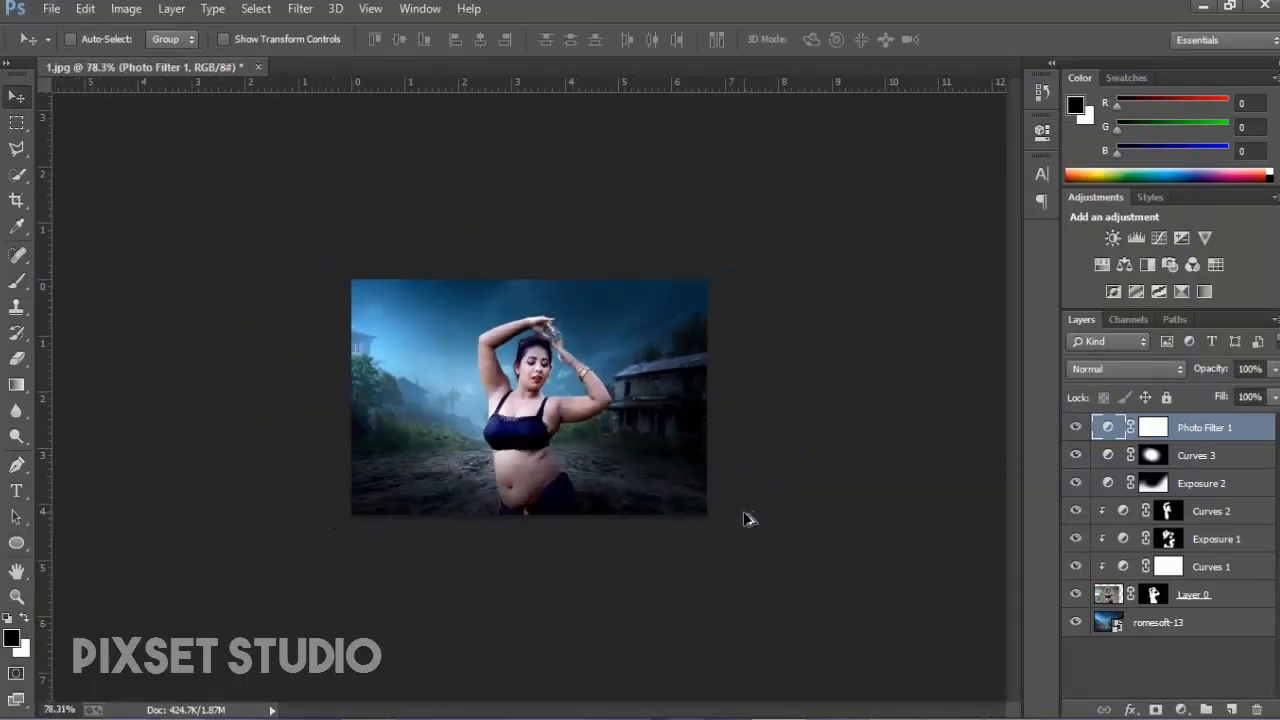
scroll(770, 535, "up", 1)
scroll(798, 540, "up", 3)
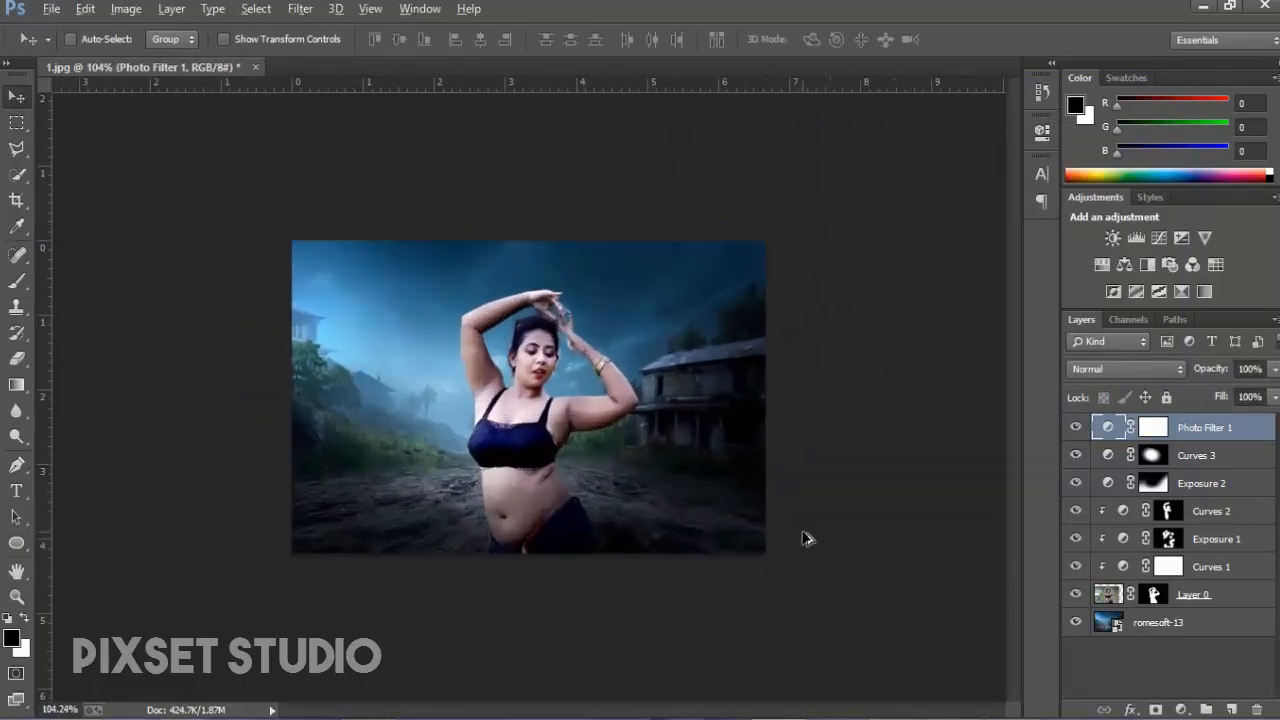
scroll(803, 539, "down", 2)
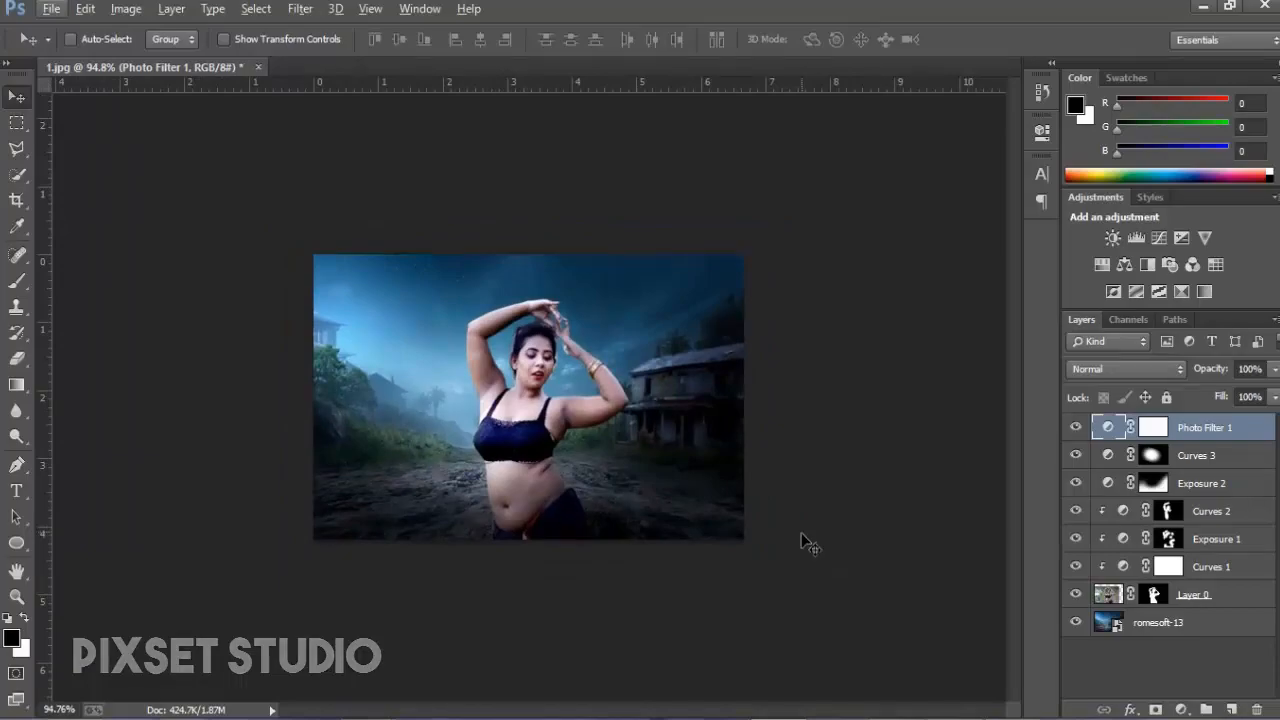